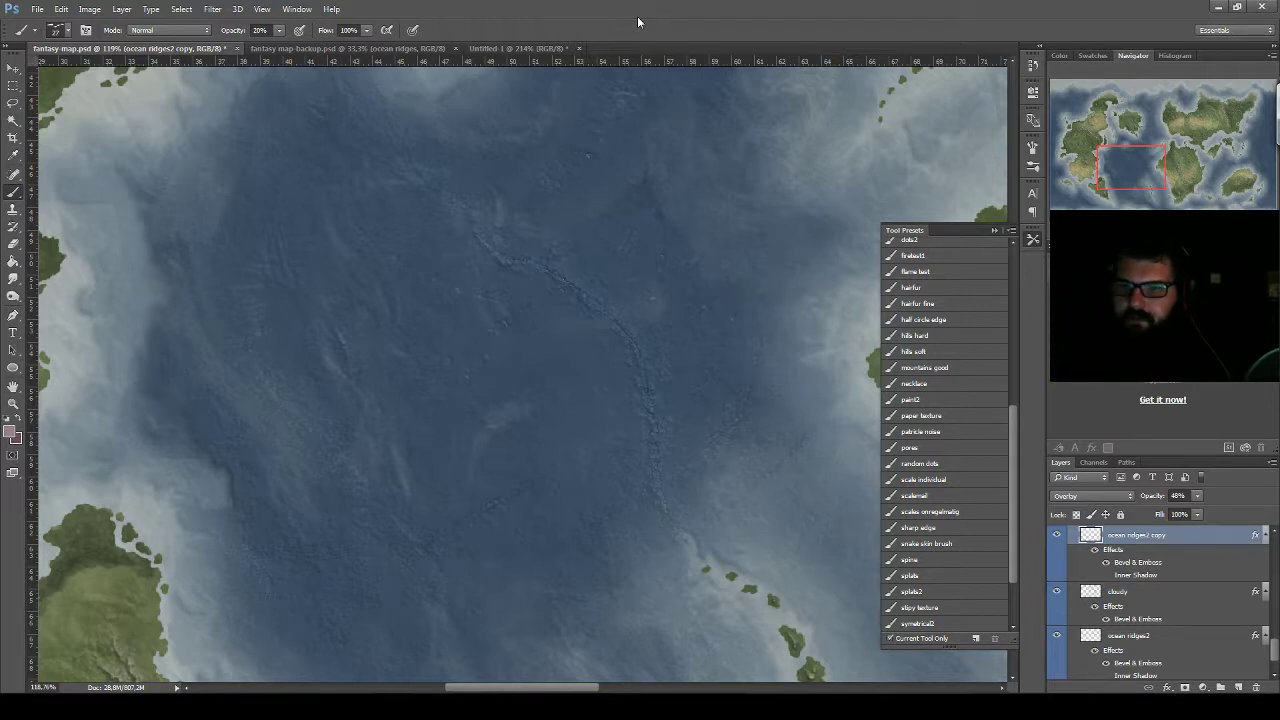
# Smudge the ridge texture at 50% strength
pyautogui.click(14, 280)
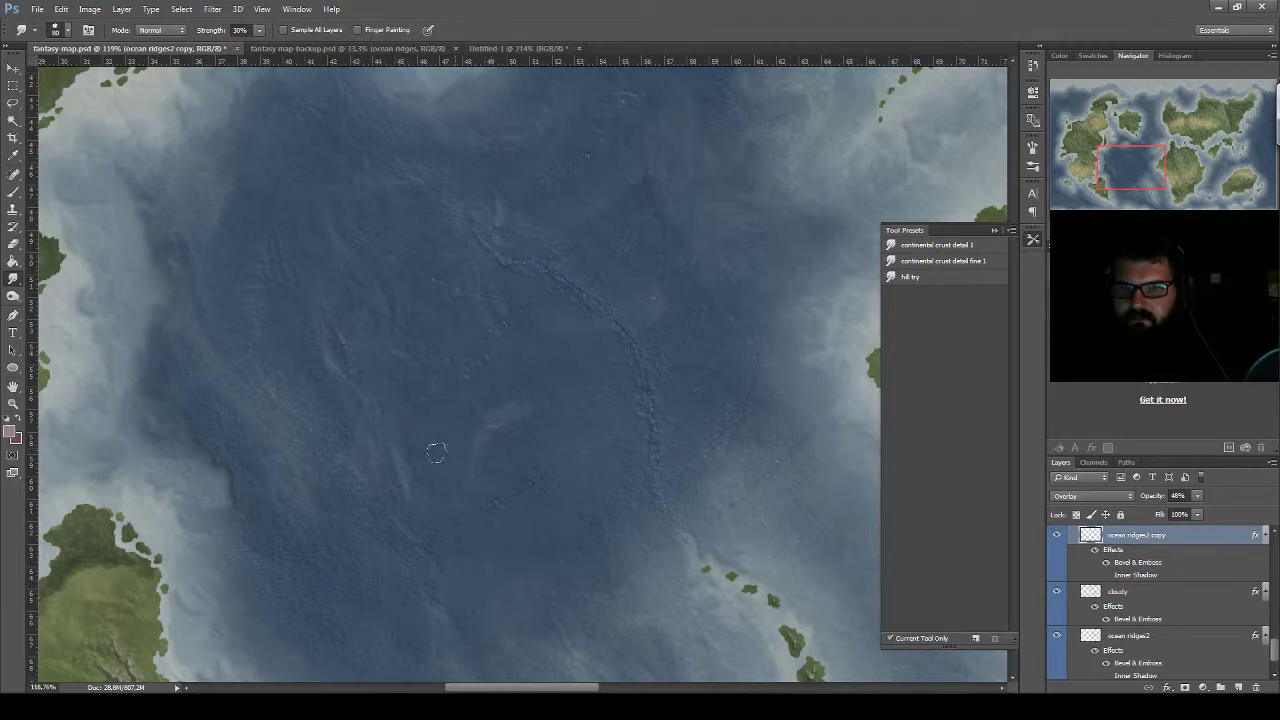
pyautogui.press('5')
pyautogui.moveTo(625, 372); pyautogui.dragTo(637, 357)
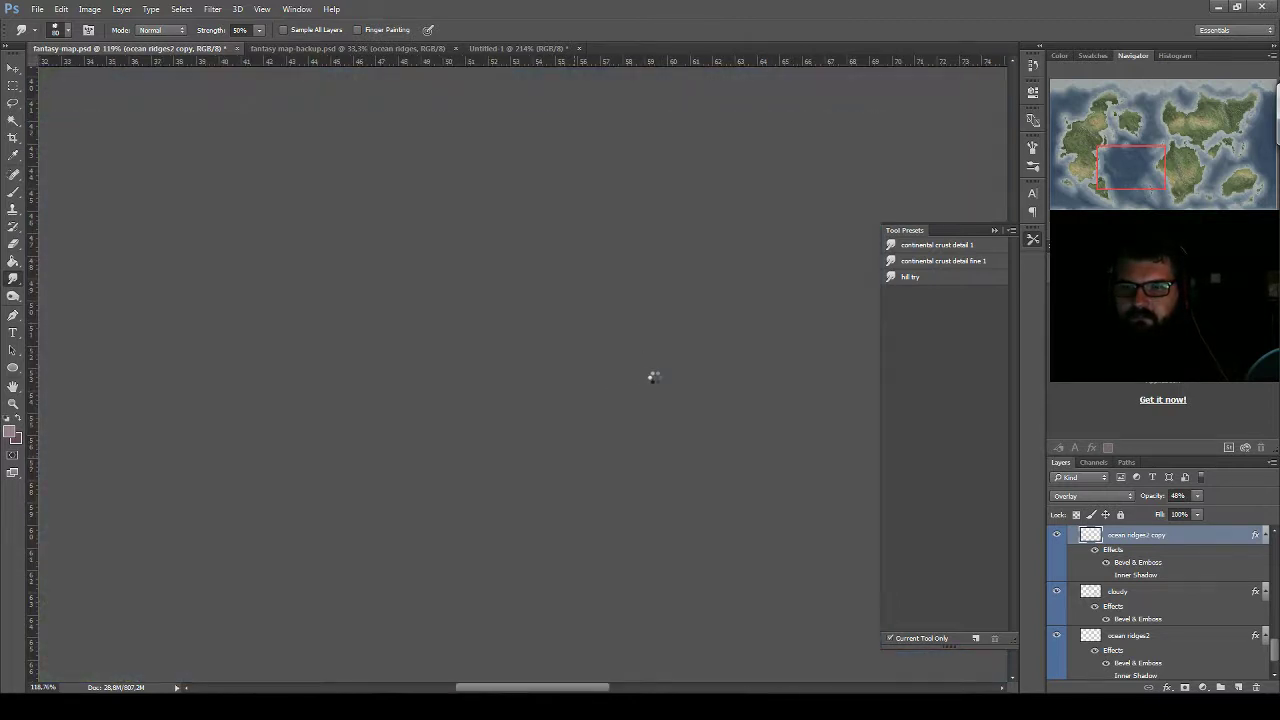
# Choose the cloudy oil stain texture brush and sample dark ocean blue as the paint colour
pyautogui.press('b')
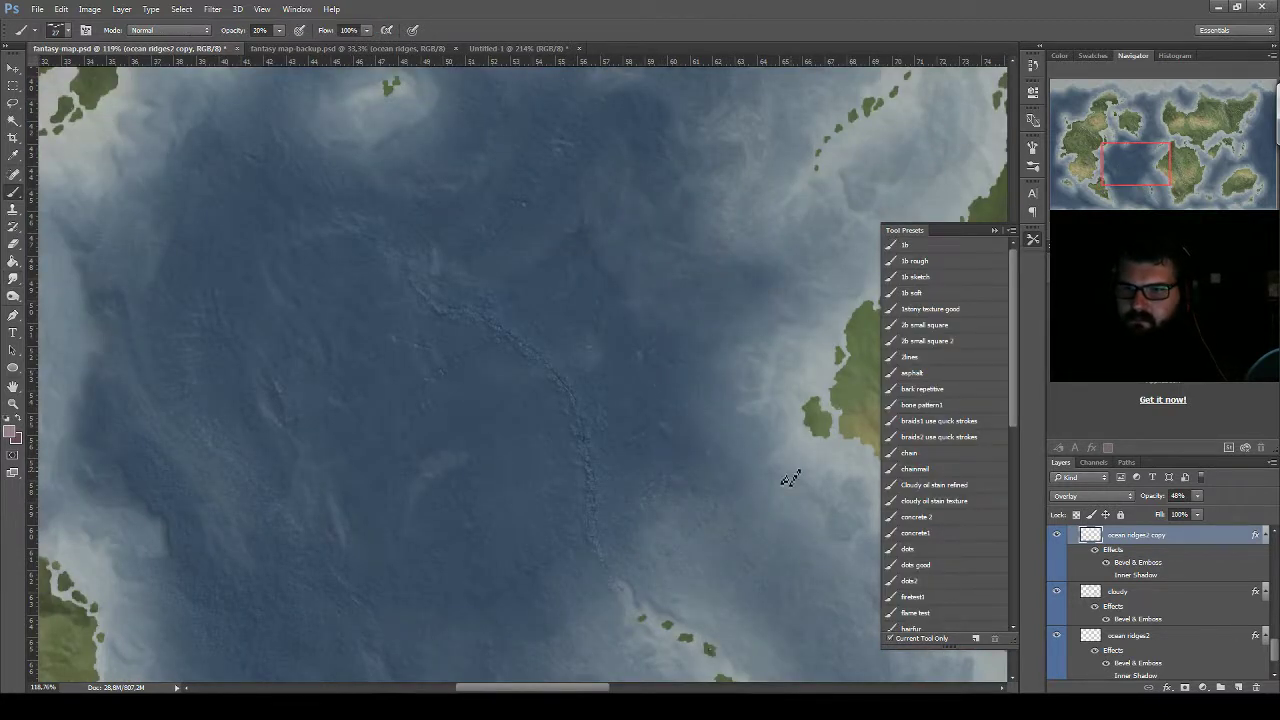
pyautogui.click(935, 500)
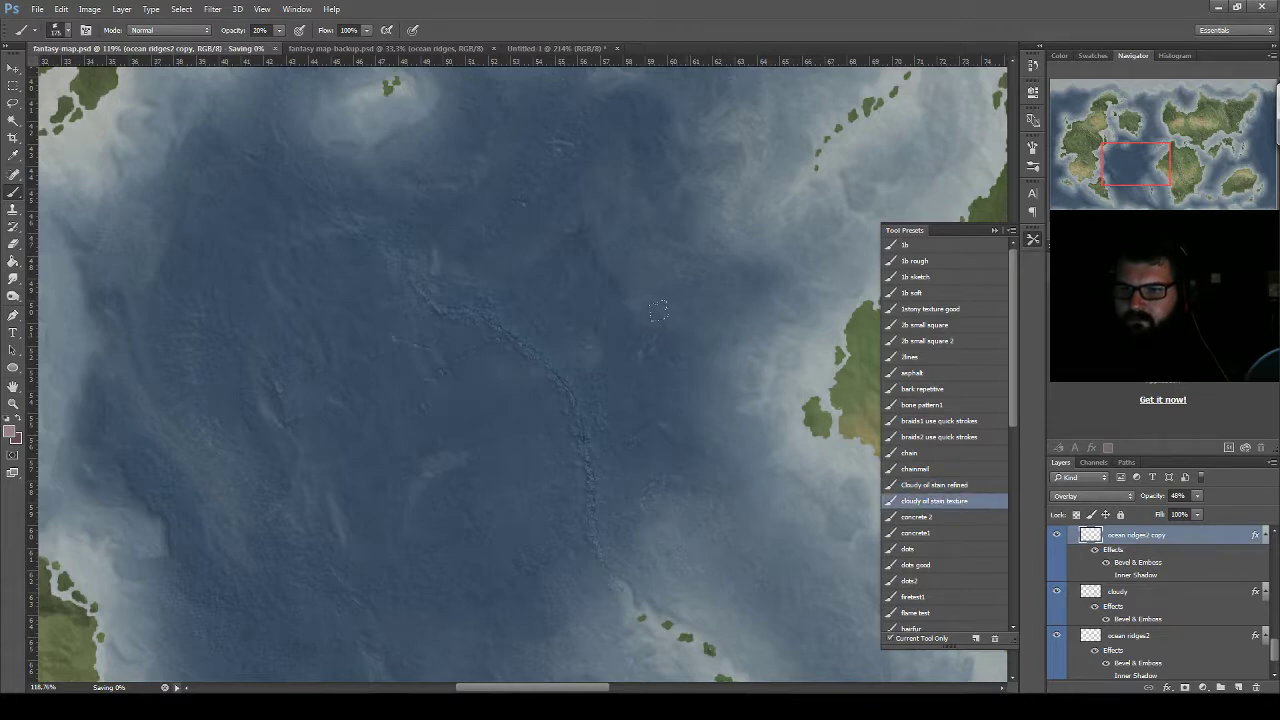
pyautogui.moveTo(649, 320); pyautogui.dragTo(677, 397)
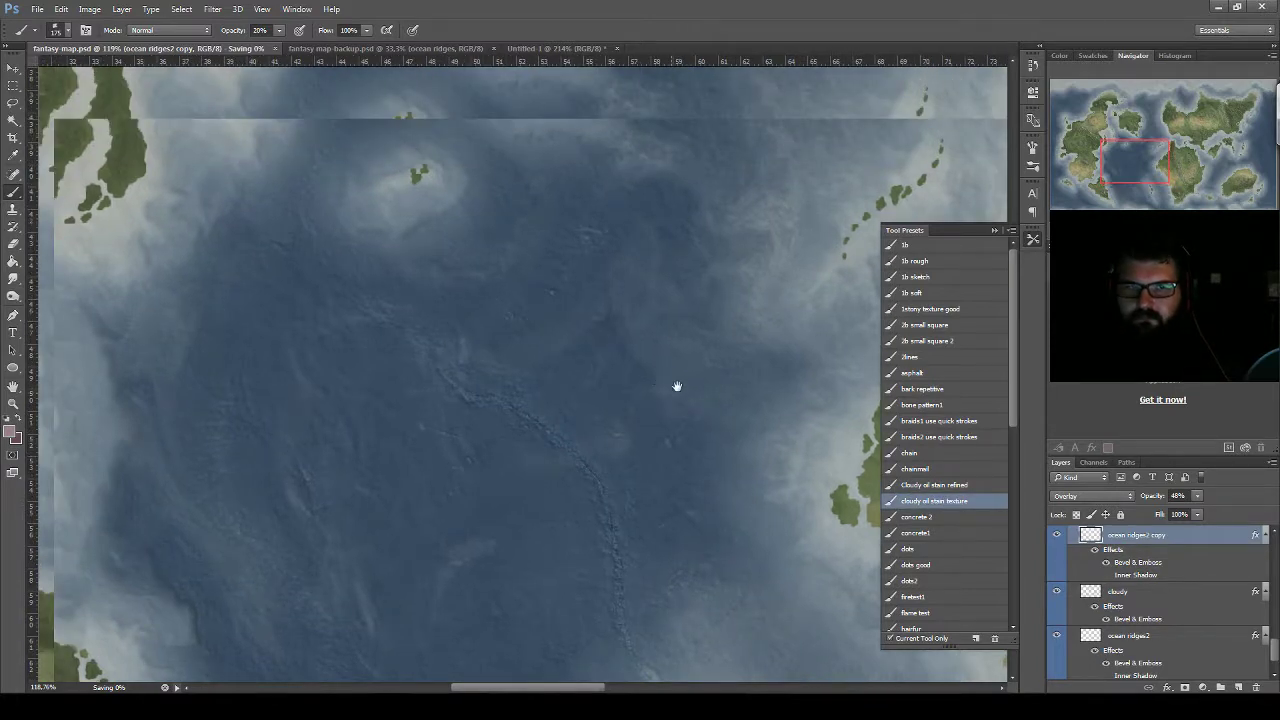
pyautogui.moveTo(651, 491)
pyautogui.mouseDown()
pyautogui.moveTo(671, 457)
pyautogui.moveTo(676, 326)
pyautogui.moveTo(463, 457)
pyautogui.moveTo(591, 449)
pyautogui.moveTo(563, 341)
pyautogui.mouseUp()
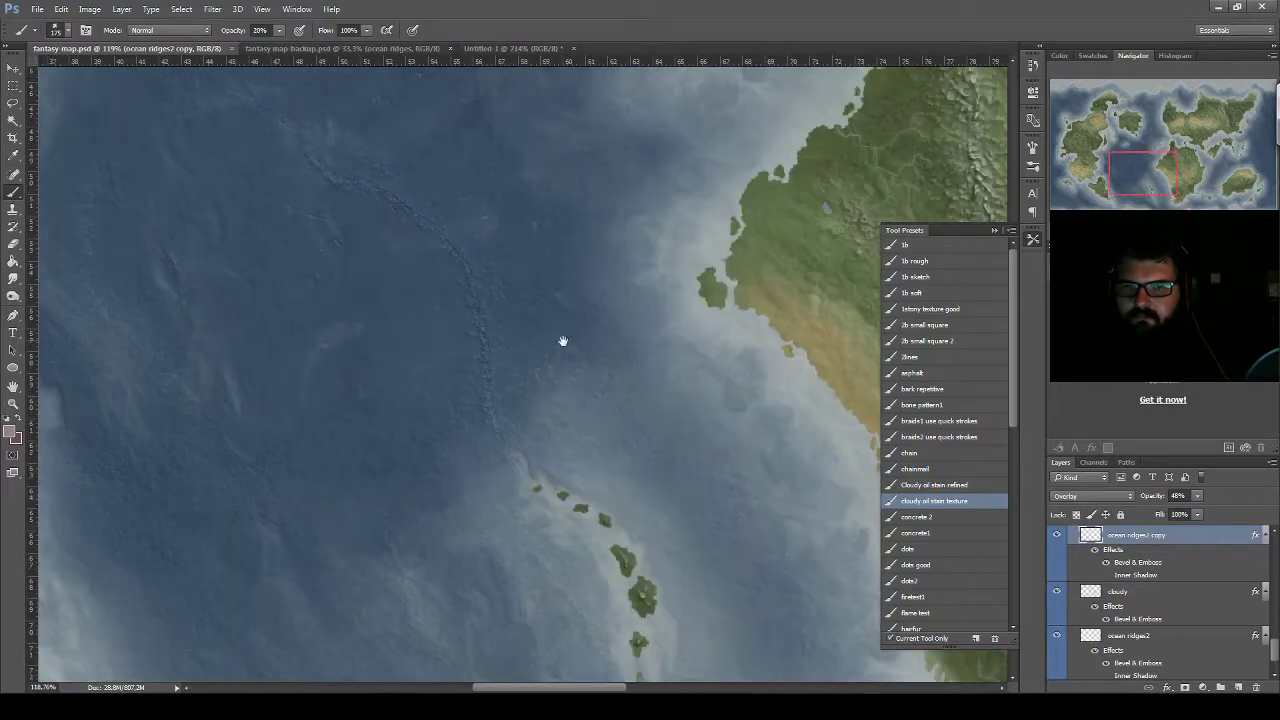
pyautogui.keyDown('alt'); pyautogui.click(424, 304); pyautogui.keyUp('alt')
pyautogui.click(370, 280)
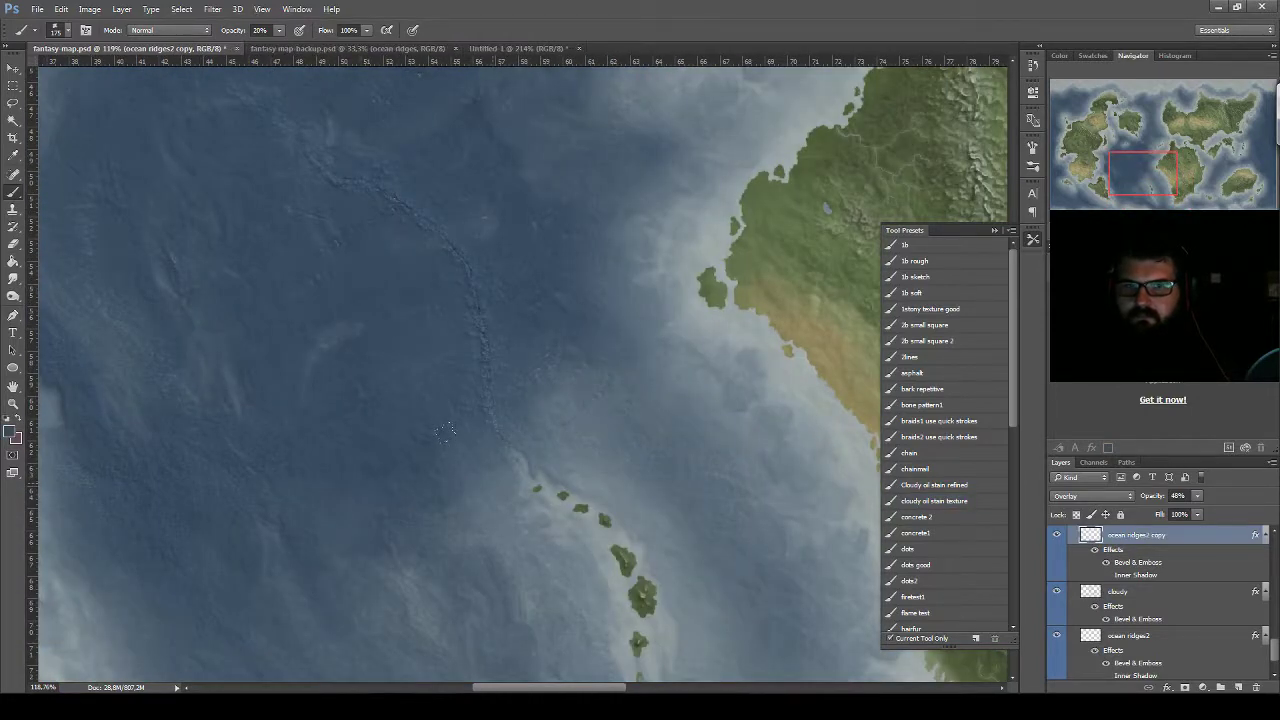
# Try a textured ocean stroke at 100% opacity, undo it, and lower brush opacity to 40%
pyautogui.press('5')
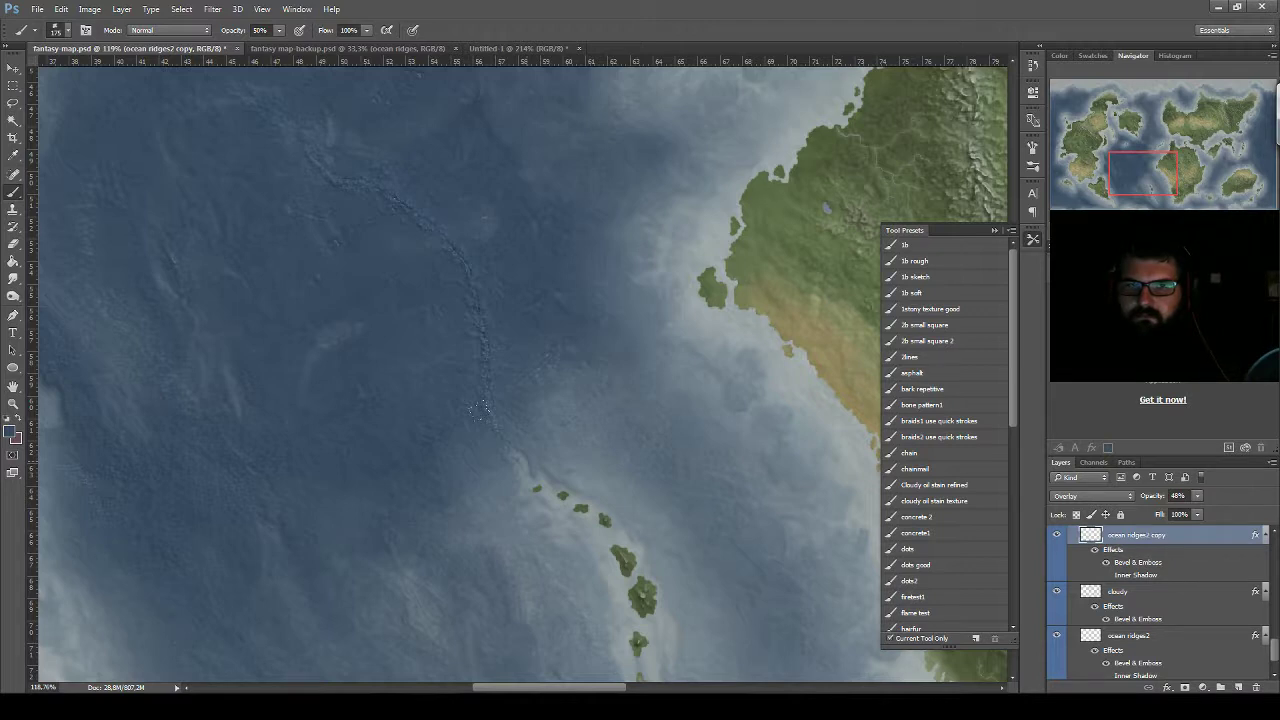
pyautogui.press('0')
pyautogui.moveTo(380, 295); pyautogui.dragTo(415, 320)
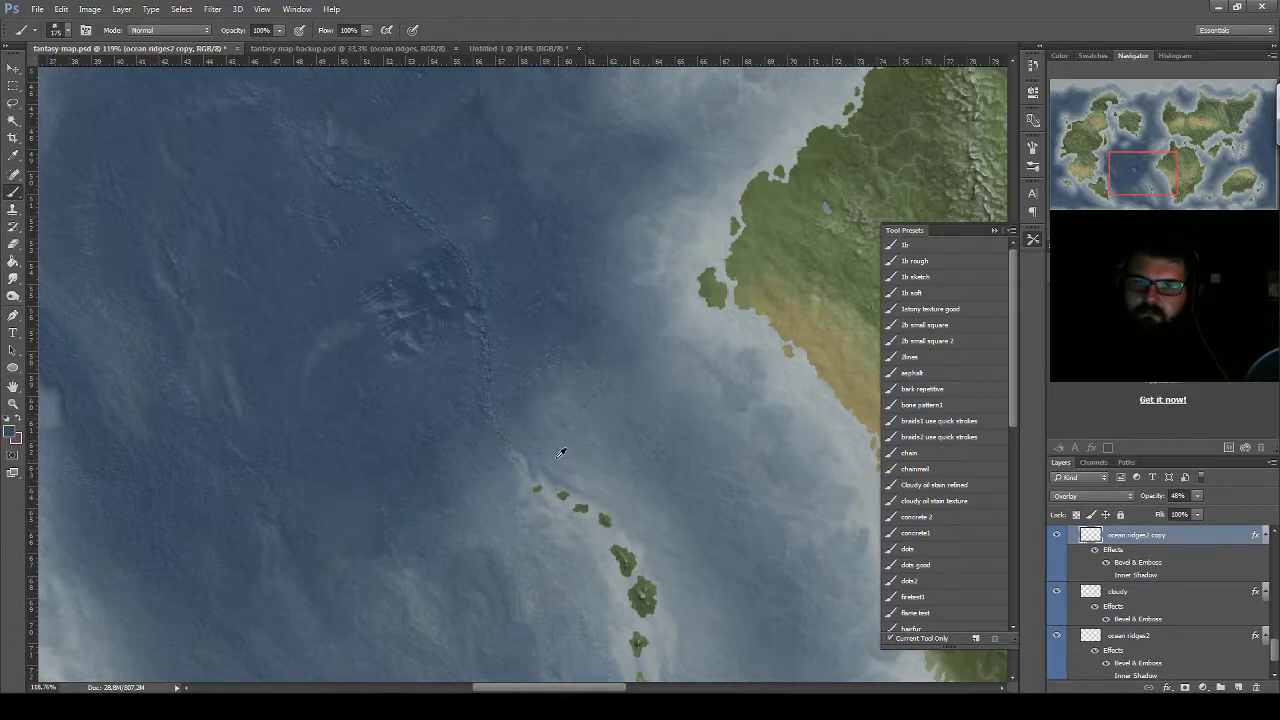
pyautogui.hotkey('ctrl', 'z')
pyautogui.press('4')
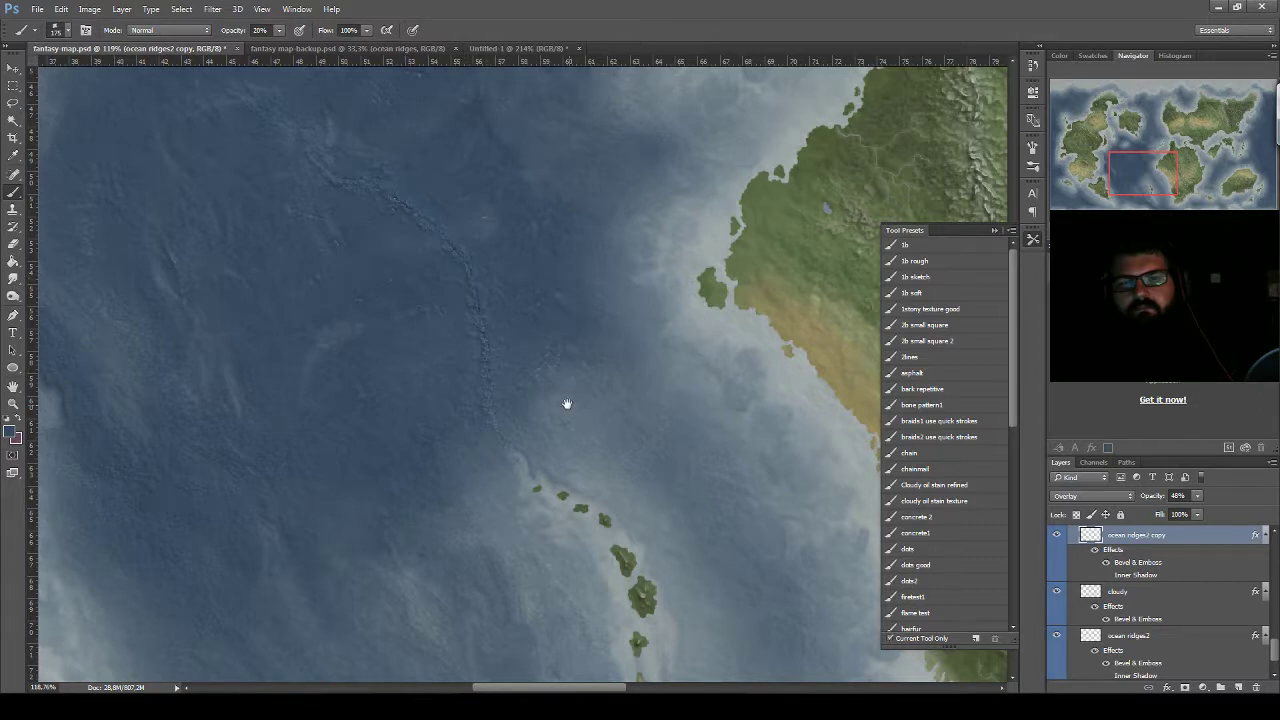
pyautogui.moveTo(566, 403); pyautogui.dragTo(610, 460)
pyautogui.moveTo(580, 406); pyautogui.dragTo(579, 423)
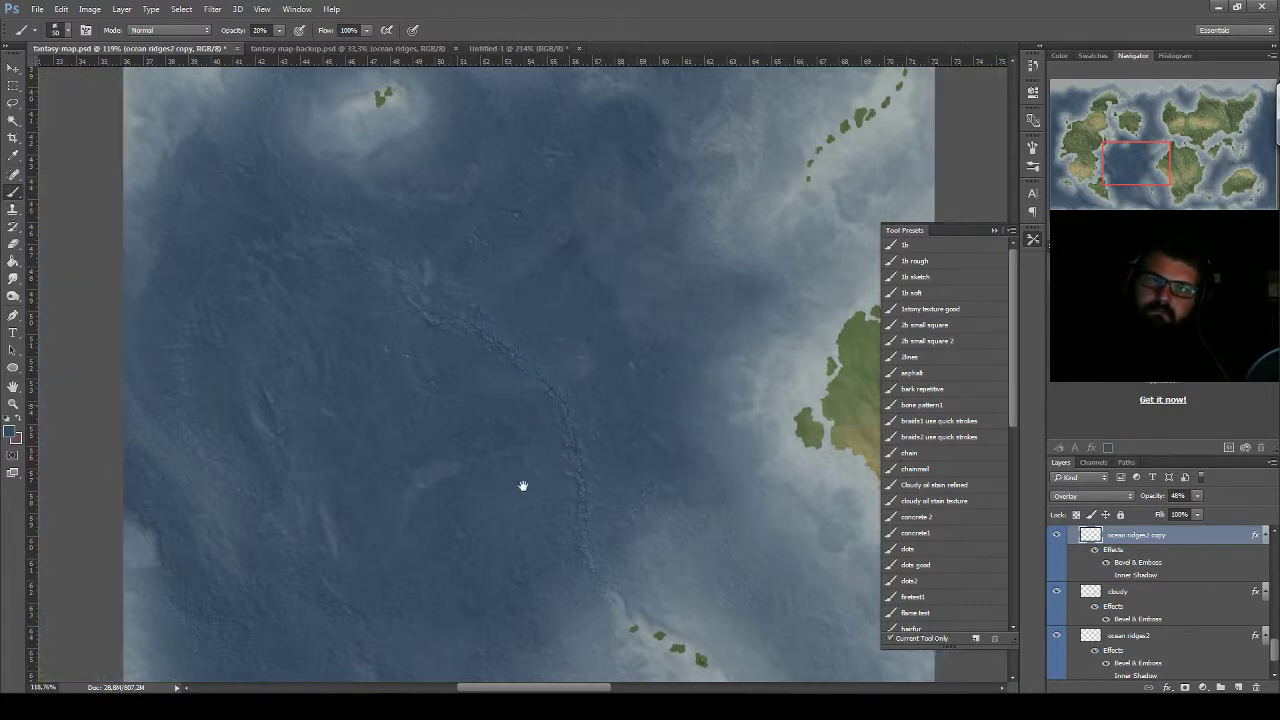
# Survey the northern coastline and southern continent, then select the ocean ridges2 layer
pyautogui.moveTo(530, 391)
pyautogui.mouseDown()
pyautogui.moveTo(520, 355)
pyautogui.moveTo(560, 449)
pyautogui.mouseUp()
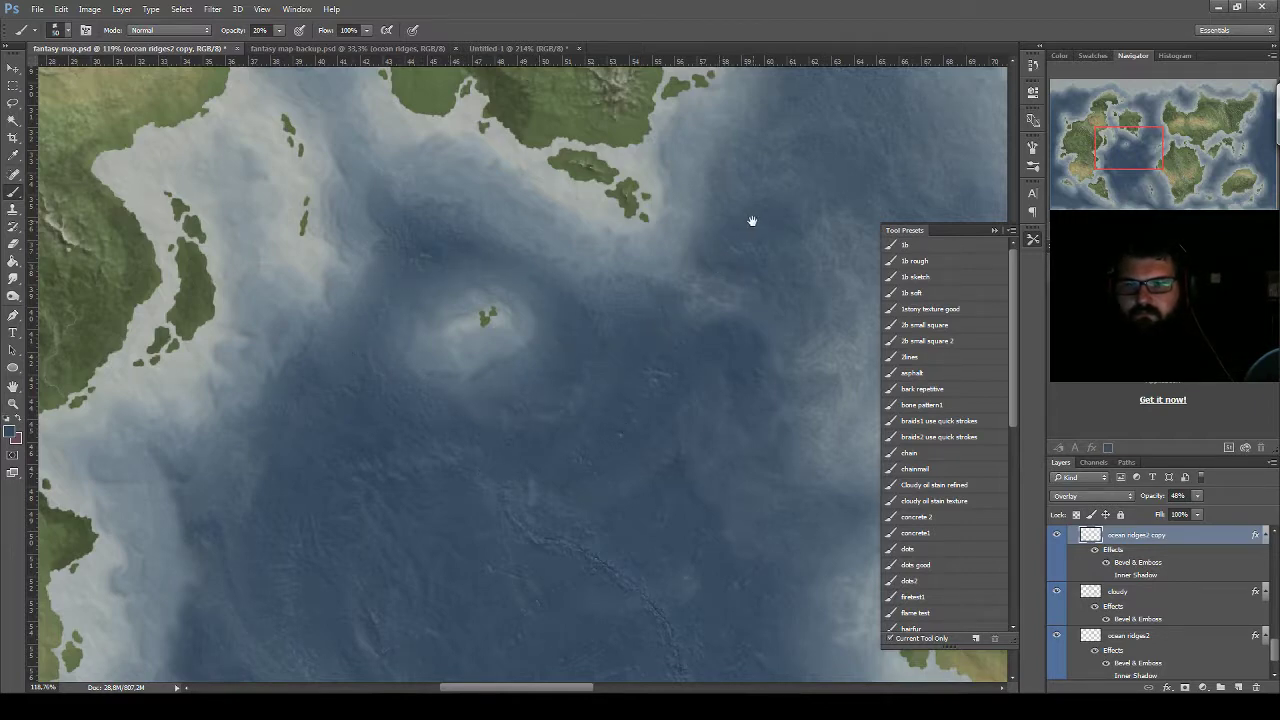
pyautogui.moveTo(752, 220); pyautogui.dragTo(518, 429)
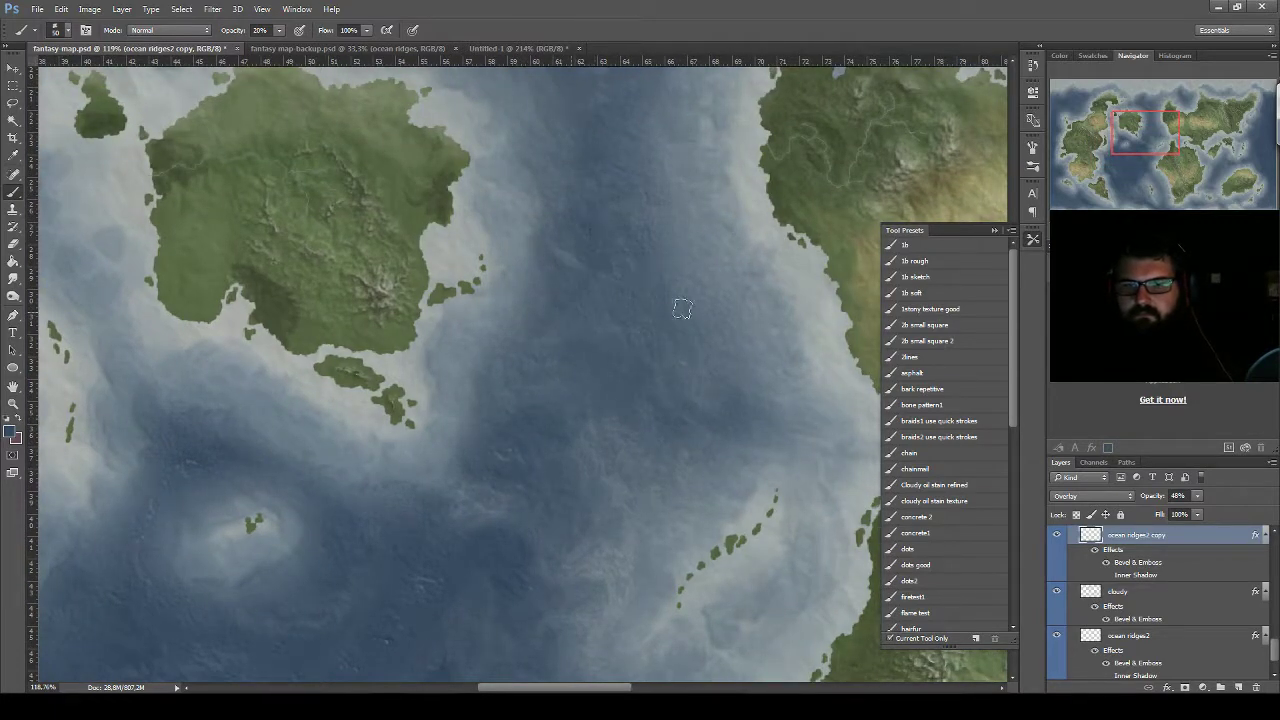
pyautogui.moveTo(607, 294); pyautogui.dragTo(605, 302)
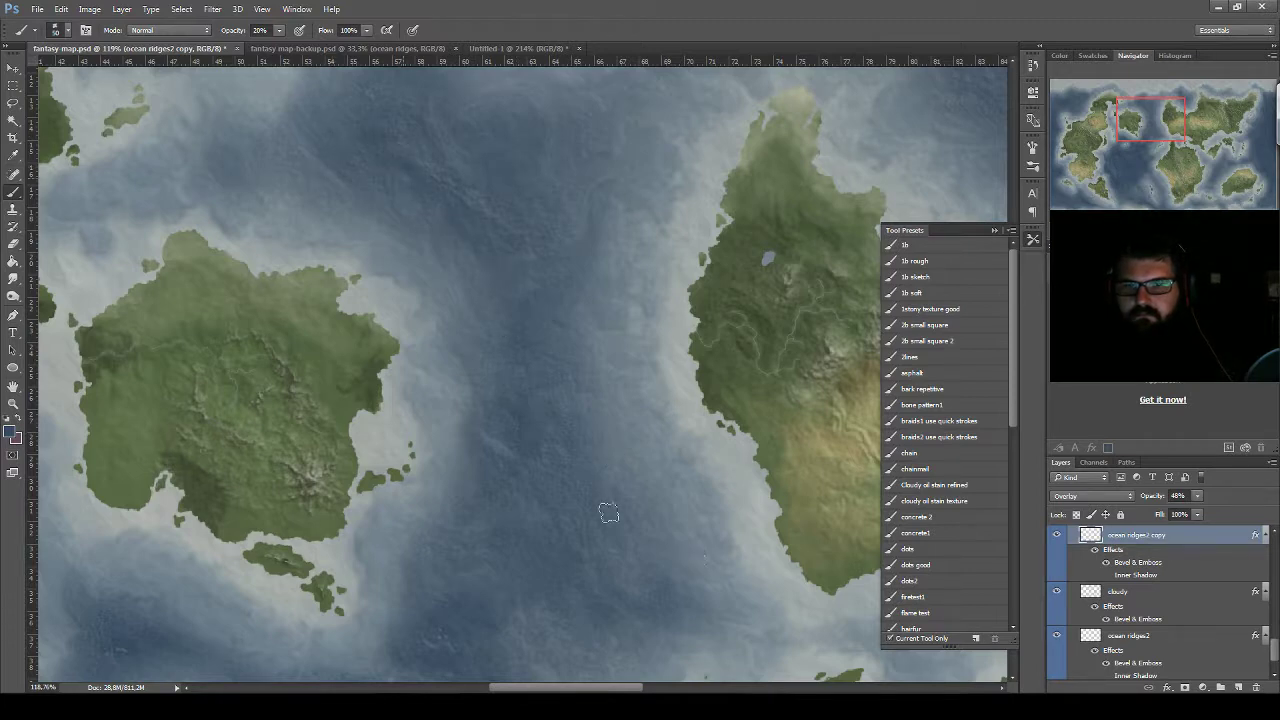
pyautogui.moveTo(671, 533)
pyautogui.mouseDown()
pyautogui.moveTo(563, 329)
pyautogui.moveTo(529, 371)
pyautogui.moveTo(603, 334)
pyautogui.moveTo(691, 346)
pyautogui.moveTo(634, 277)
pyautogui.moveTo(634, 243)
pyautogui.moveTo(669, 263)
pyautogui.moveTo(497, 340)
pyautogui.mouseUp()
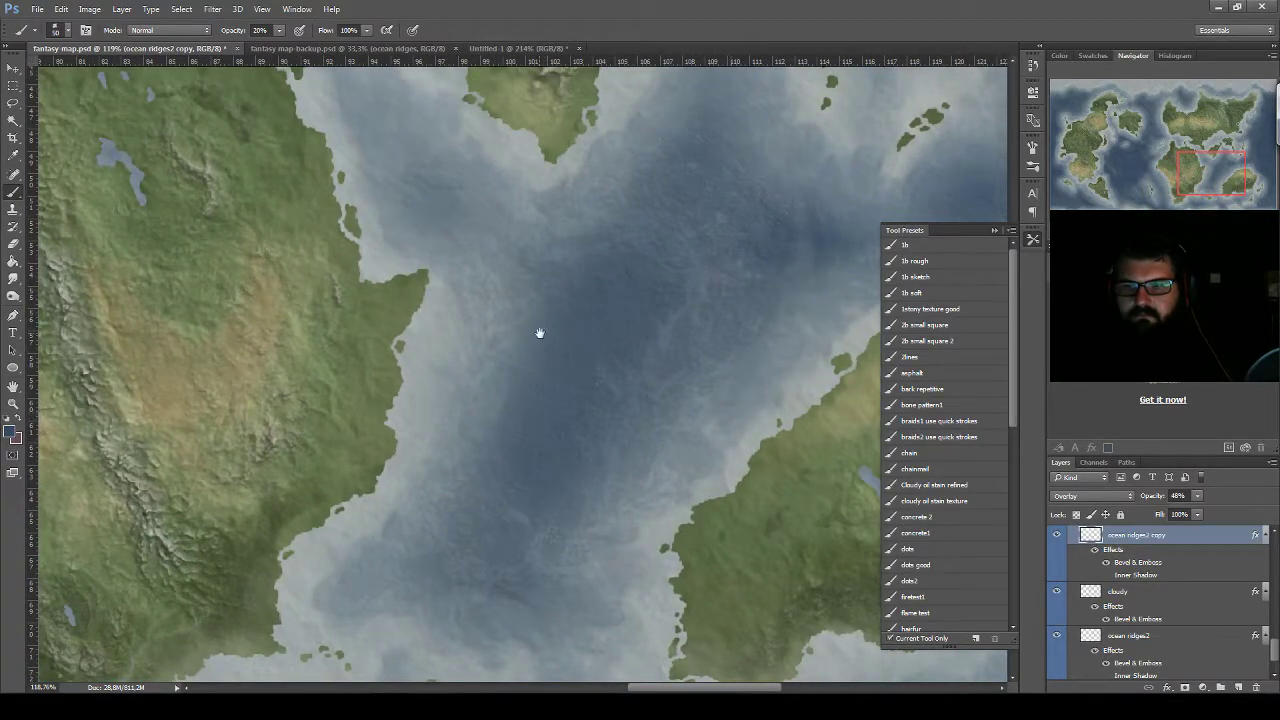
pyautogui.click(1148, 638)
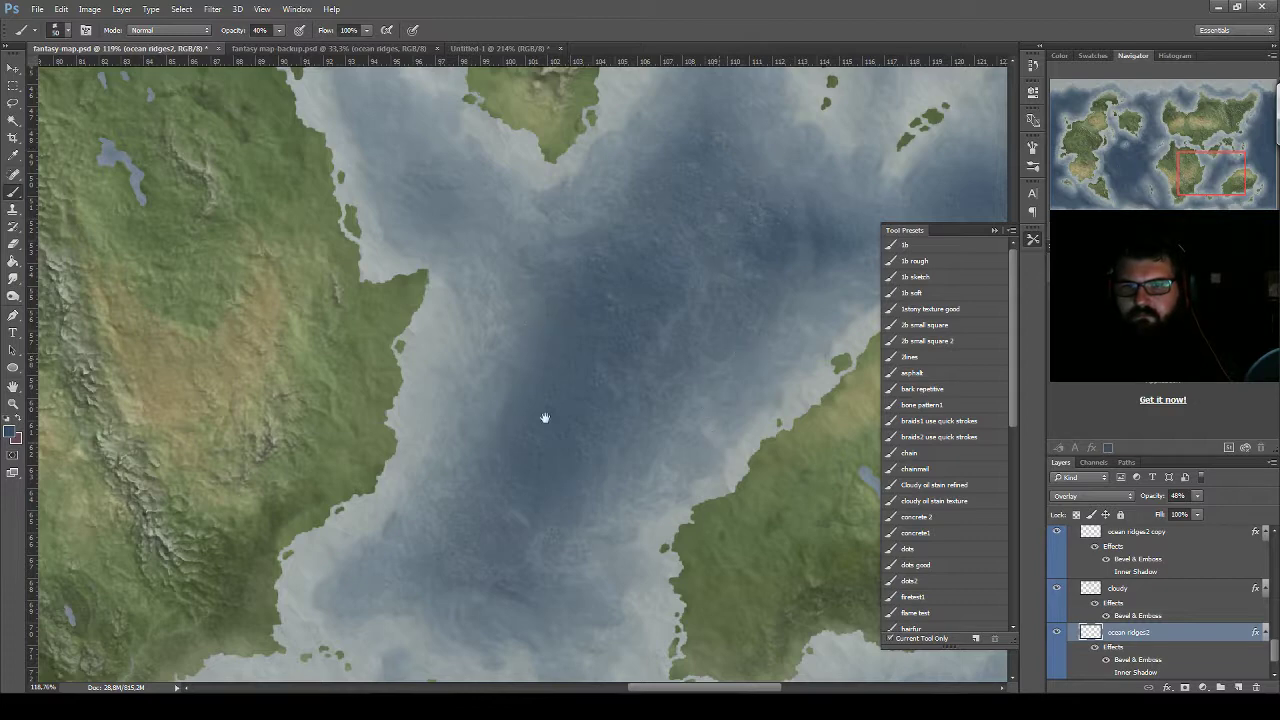
# Erase and repaint ocean ridges2 texture along the strait and eastern island cluster
pyautogui.moveTo(736, 297); pyautogui.dragTo(511, 367)
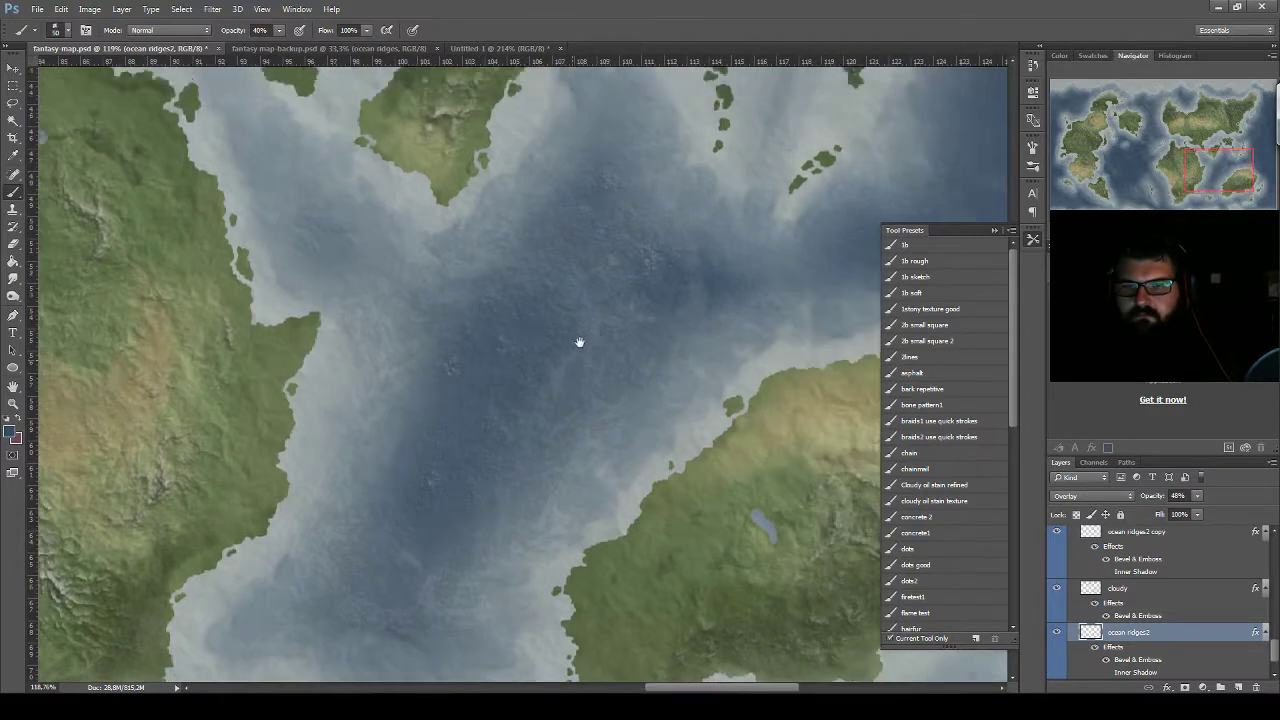
pyautogui.press('e')
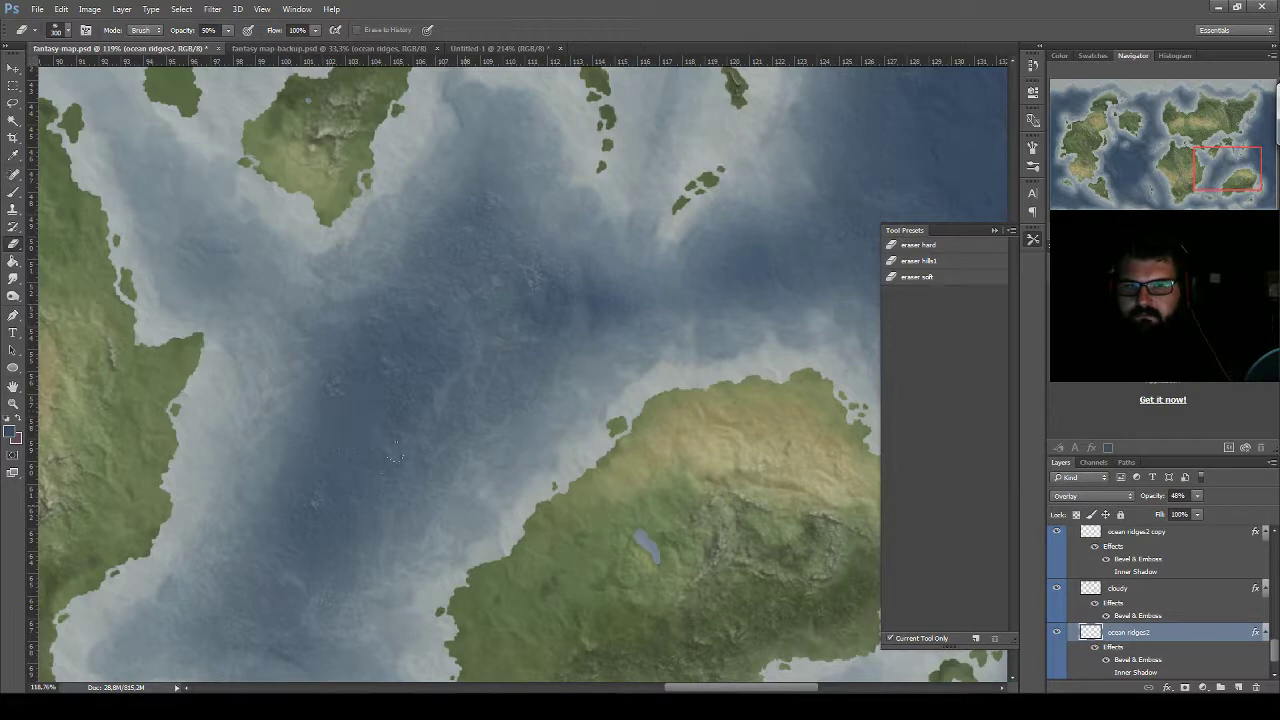
pyautogui.press('b')
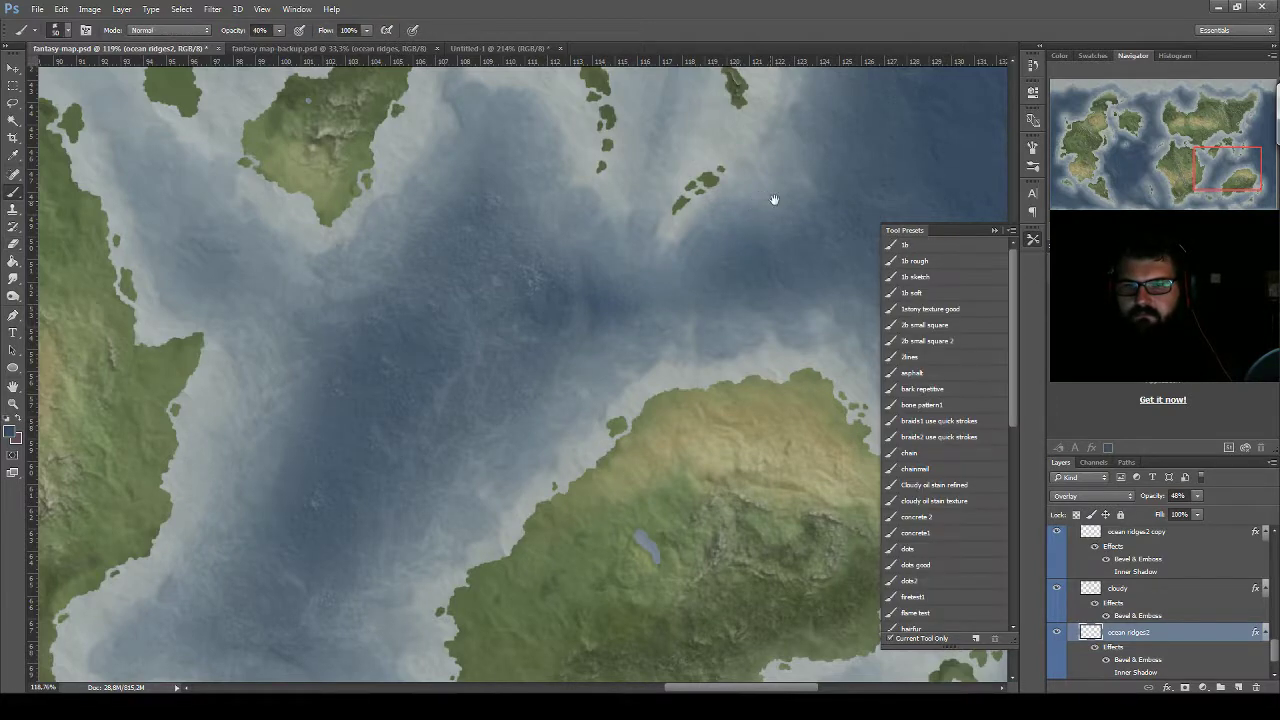
pyautogui.moveTo(574, 331); pyautogui.dragTo(510, 373)
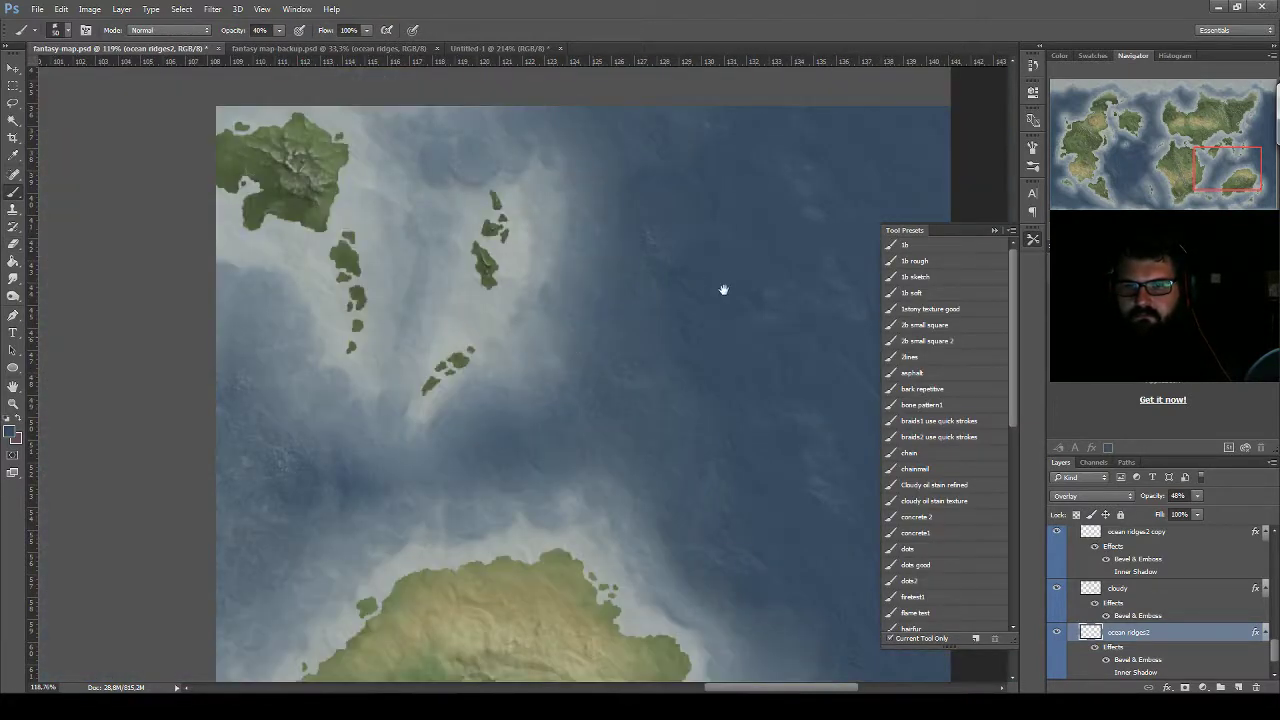
pyautogui.moveTo(737, 306)
pyautogui.mouseDown()
pyautogui.moveTo(611, 366)
pyautogui.moveTo(497, 397)
pyautogui.mouseUp()
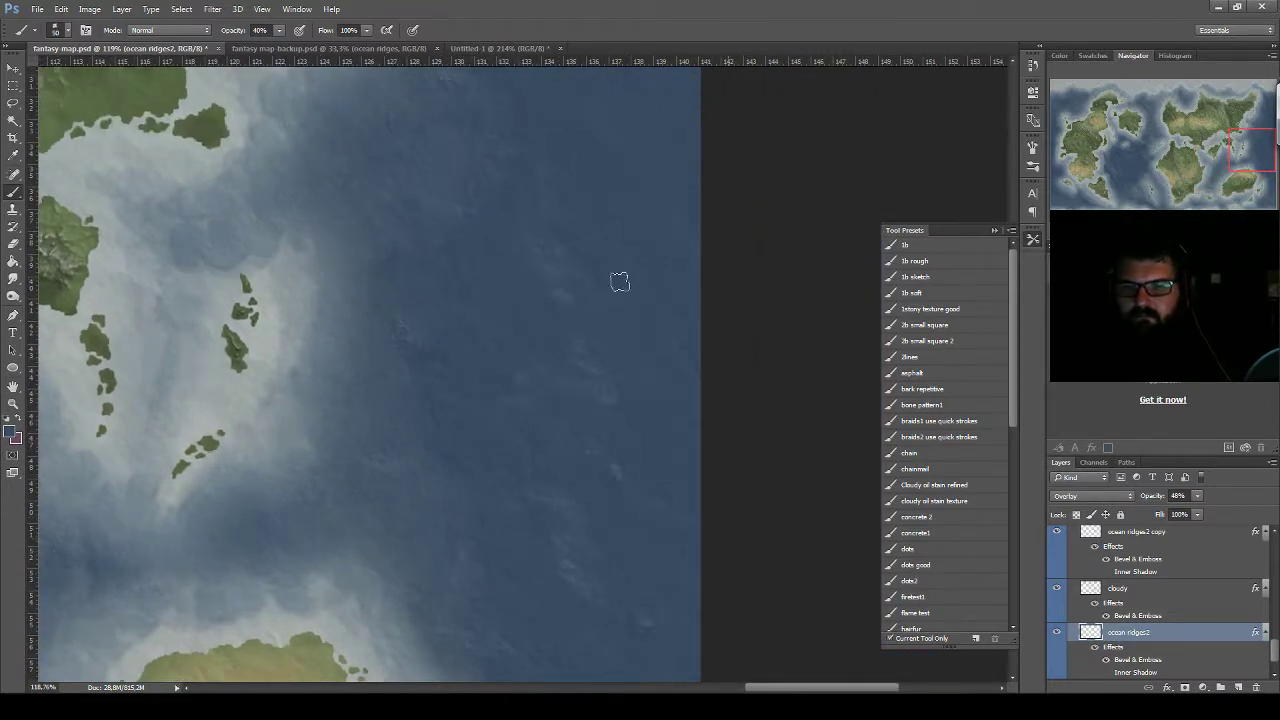
# Continue erasing and repainting northward to the top coast, ending with the eraser near the central island
pyautogui.press('e')
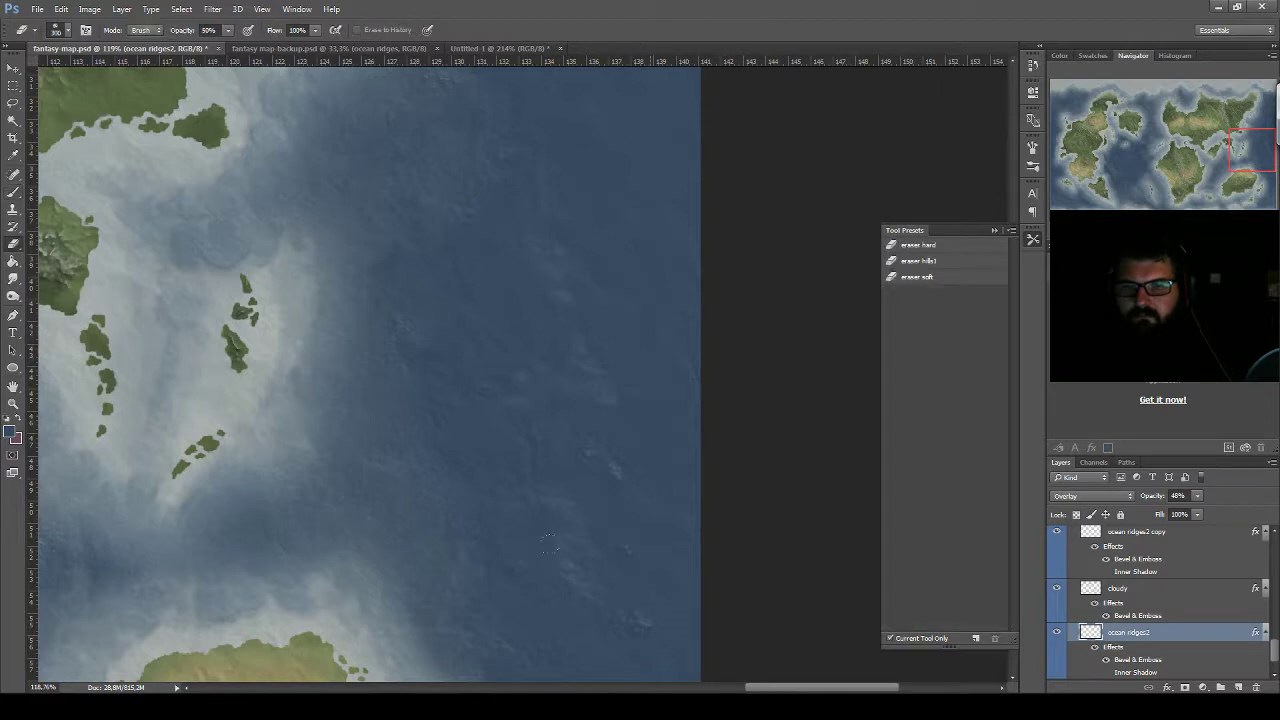
pyautogui.press('b')
pyautogui.moveTo(603, 171); pyautogui.dragTo(609, 520)
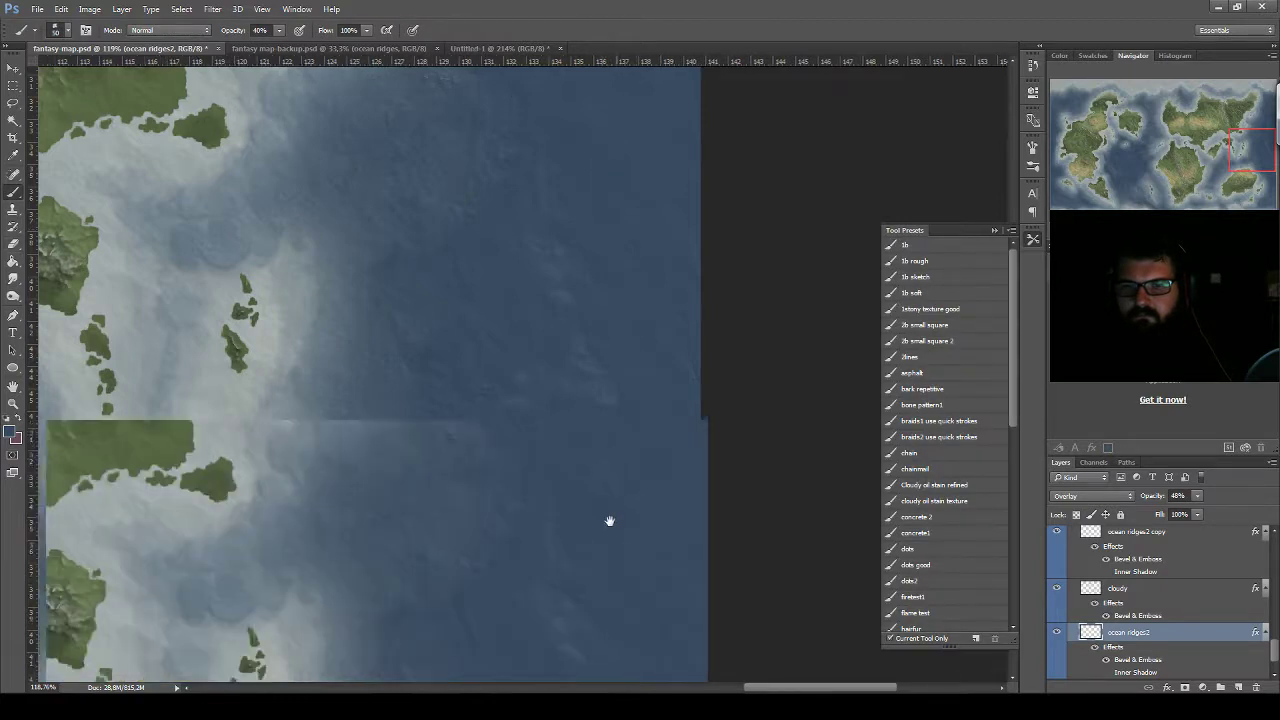
pyautogui.moveTo(640, 323); pyautogui.dragTo(615, 559)
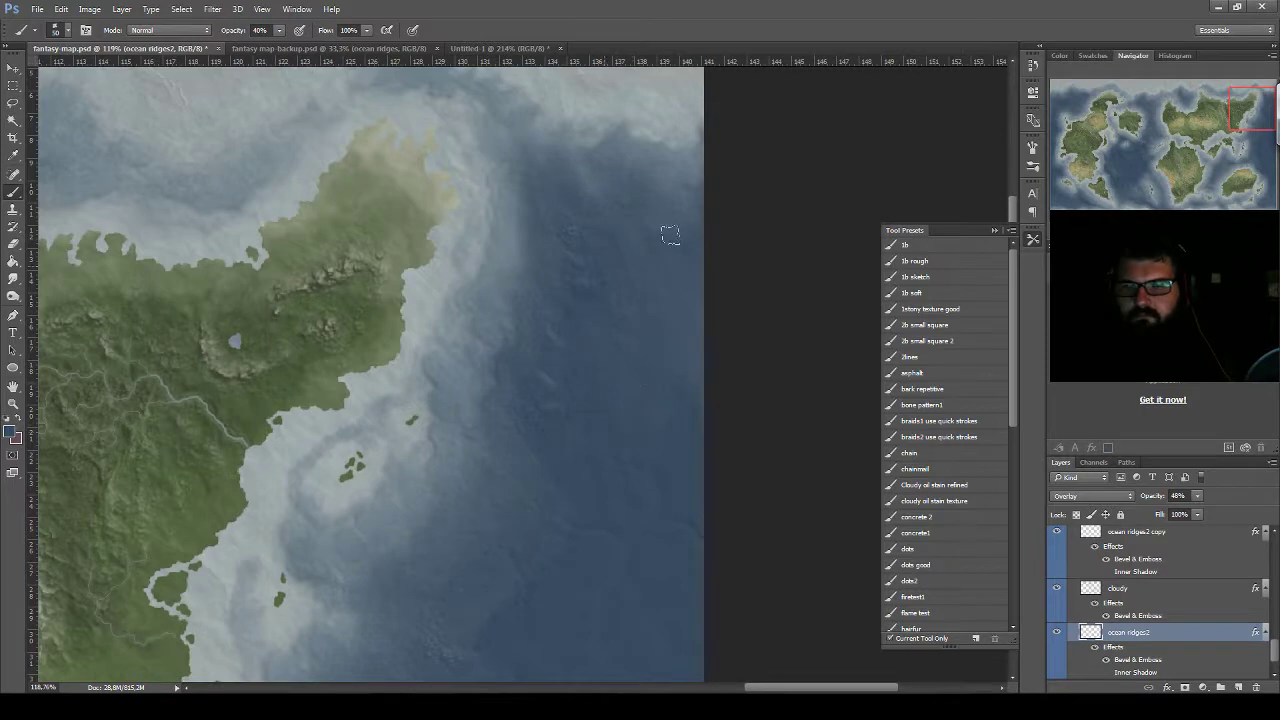
pyautogui.press('e')
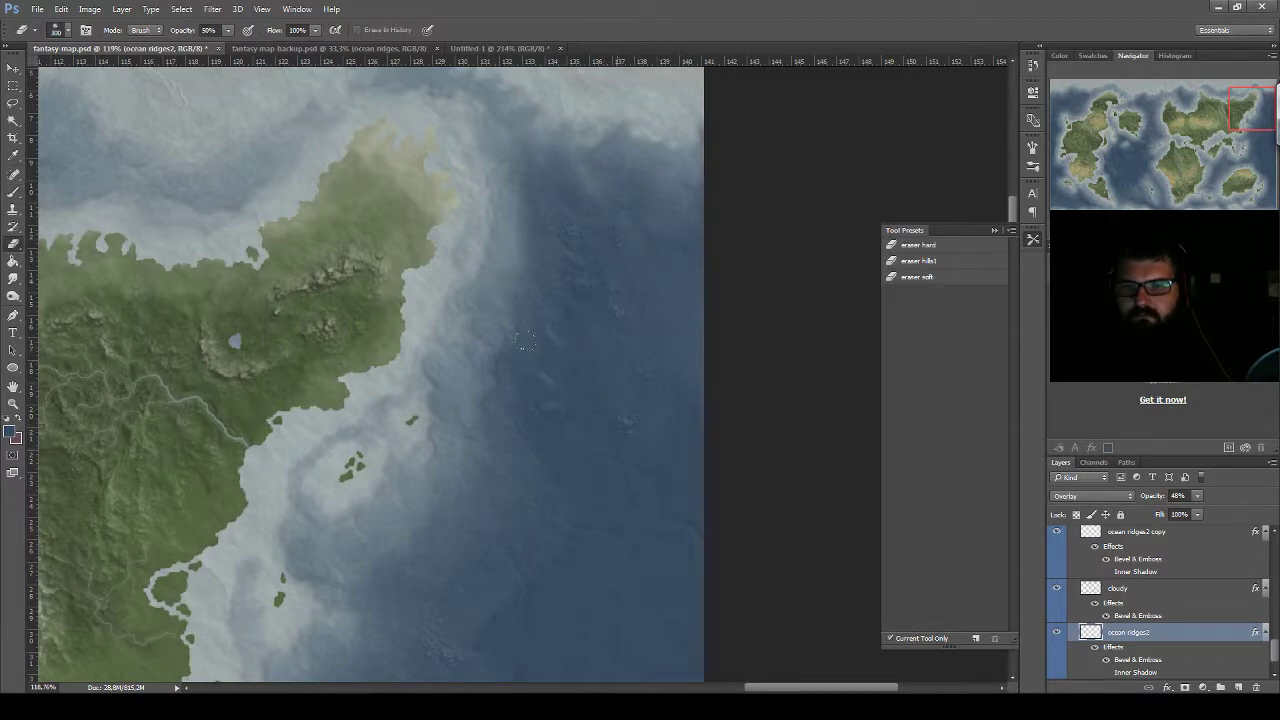
pyautogui.moveTo(395, 401); pyautogui.dragTo(614, 449)
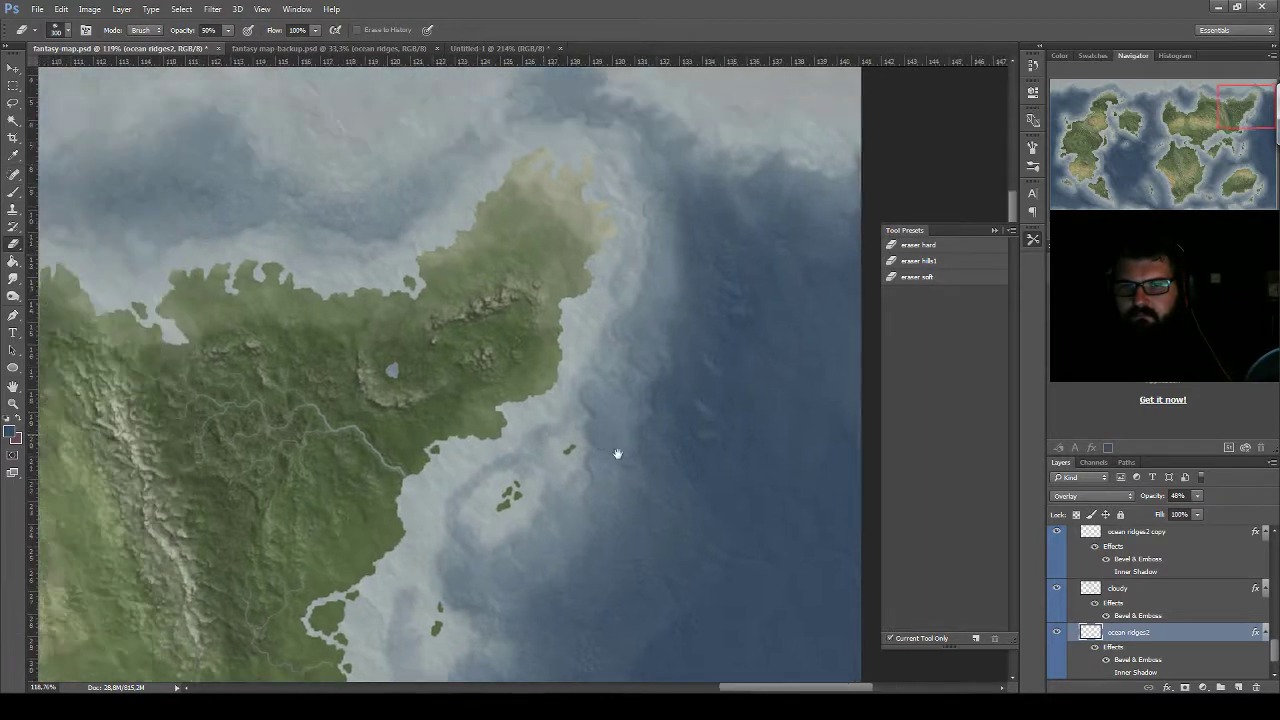
pyautogui.moveTo(370, 326)
pyautogui.mouseDown()
pyautogui.moveTo(600, 466)
pyautogui.moveTo(560, 471)
pyautogui.moveTo(651, 466)
pyautogui.mouseUp()
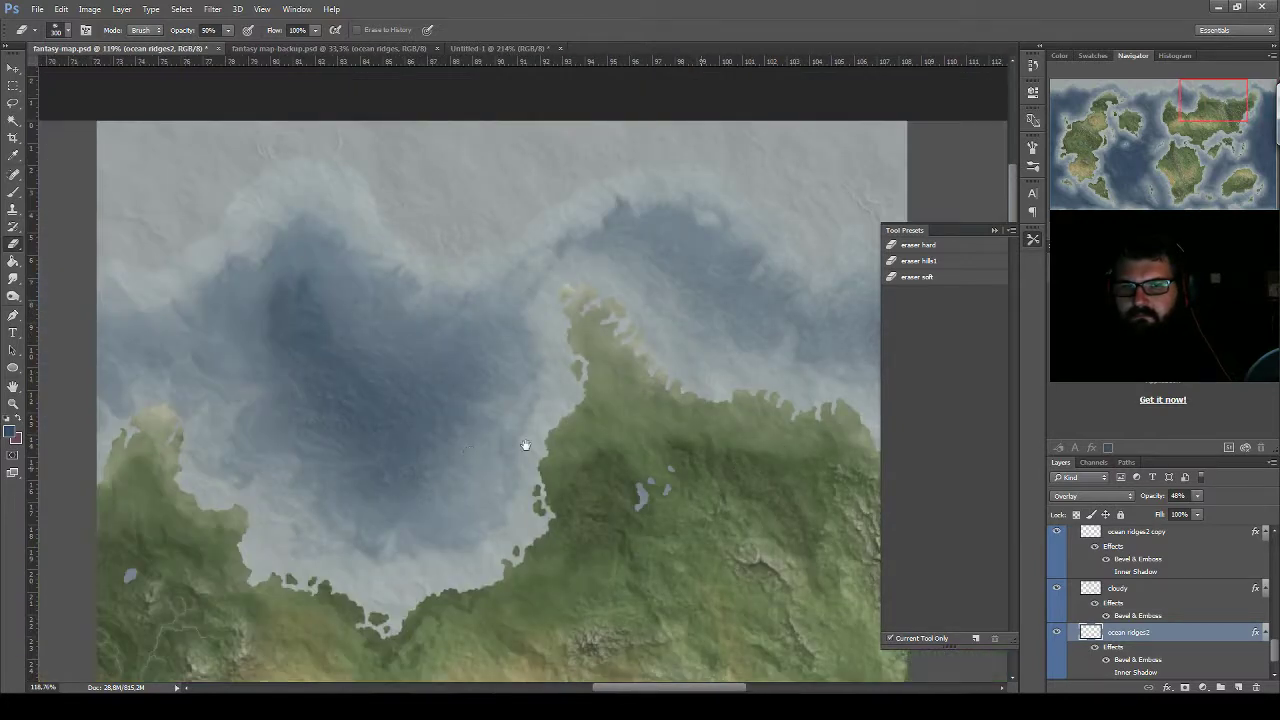
pyautogui.moveTo(394, 429)
pyautogui.mouseDown()
pyautogui.moveTo(457, 409)
pyautogui.moveTo(663, 434)
pyautogui.moveTo(603, 384)
pyautogui.moveTo(477, 449)
pyautogui.moveTo(597, 486)
pyautogui.mouseUp()
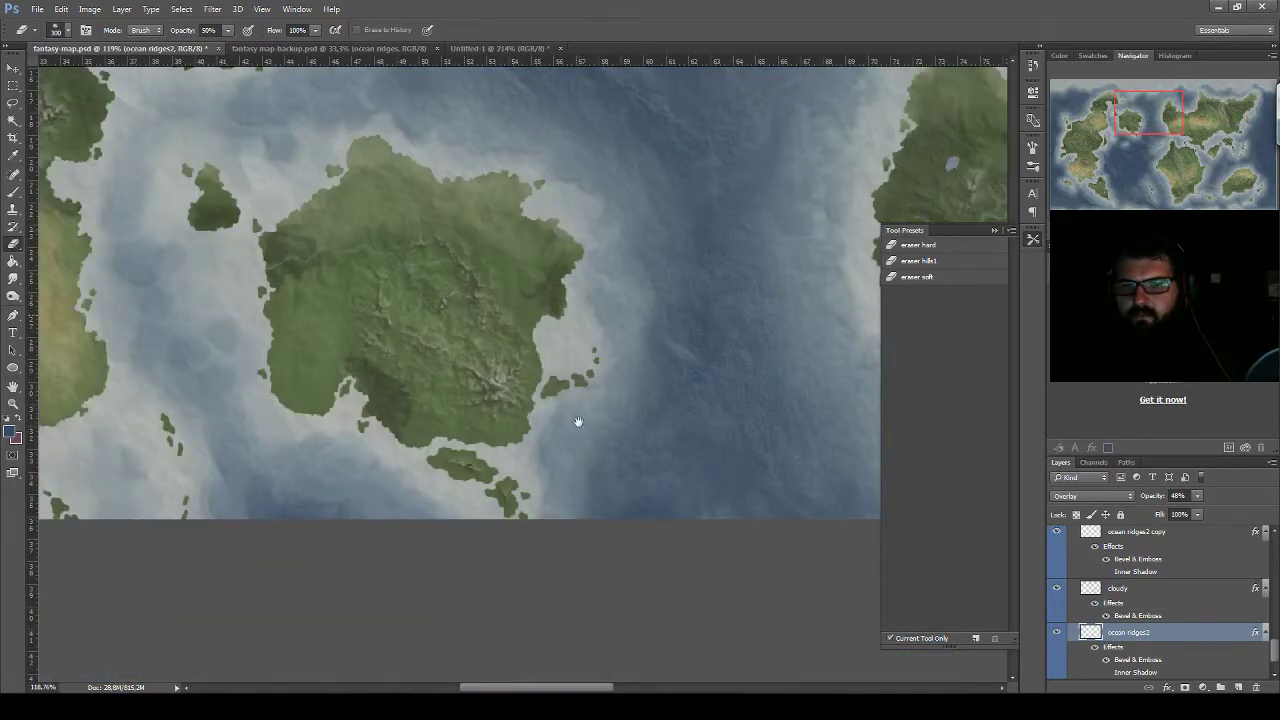
# Pan toward the eastern continents, save fantasy map.psd, and collapse the Tool Presets panel
pyautogui.scroll(-2, 577, 421)
pyautogui.scroll(-1, 579, 409)
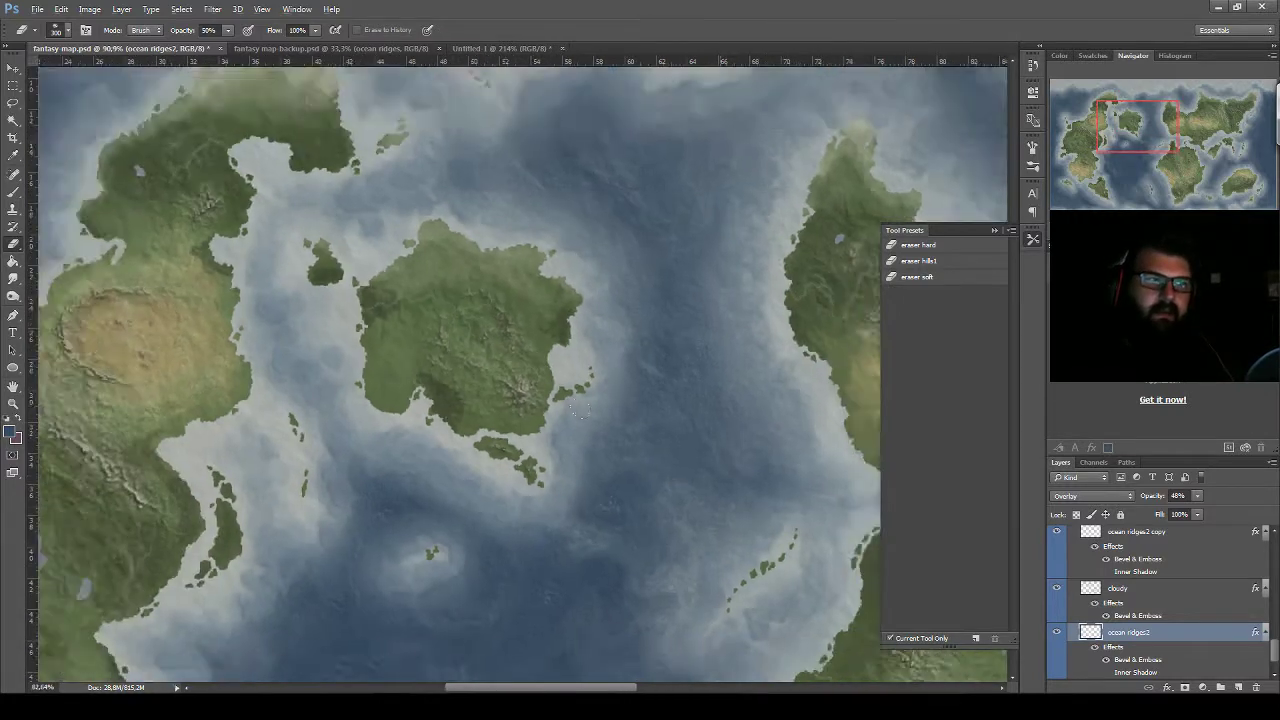
pyautogui.scroll(-2, 578, 410)
pyautogui.scroll(-2, 498, 534)
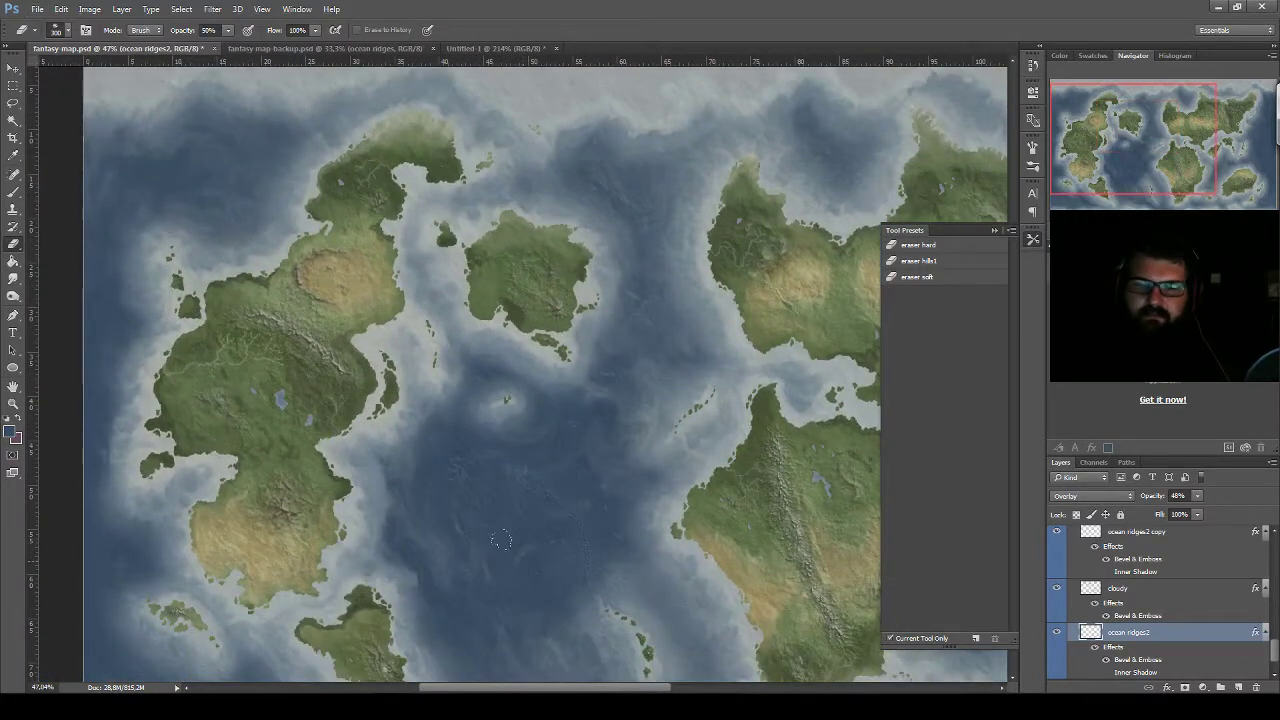
pyautogui.scroll(-1, 498, 534)
pyautogui.scroll(-2, 498, 534)
pyautogui.scroll(-1, 543, 530)
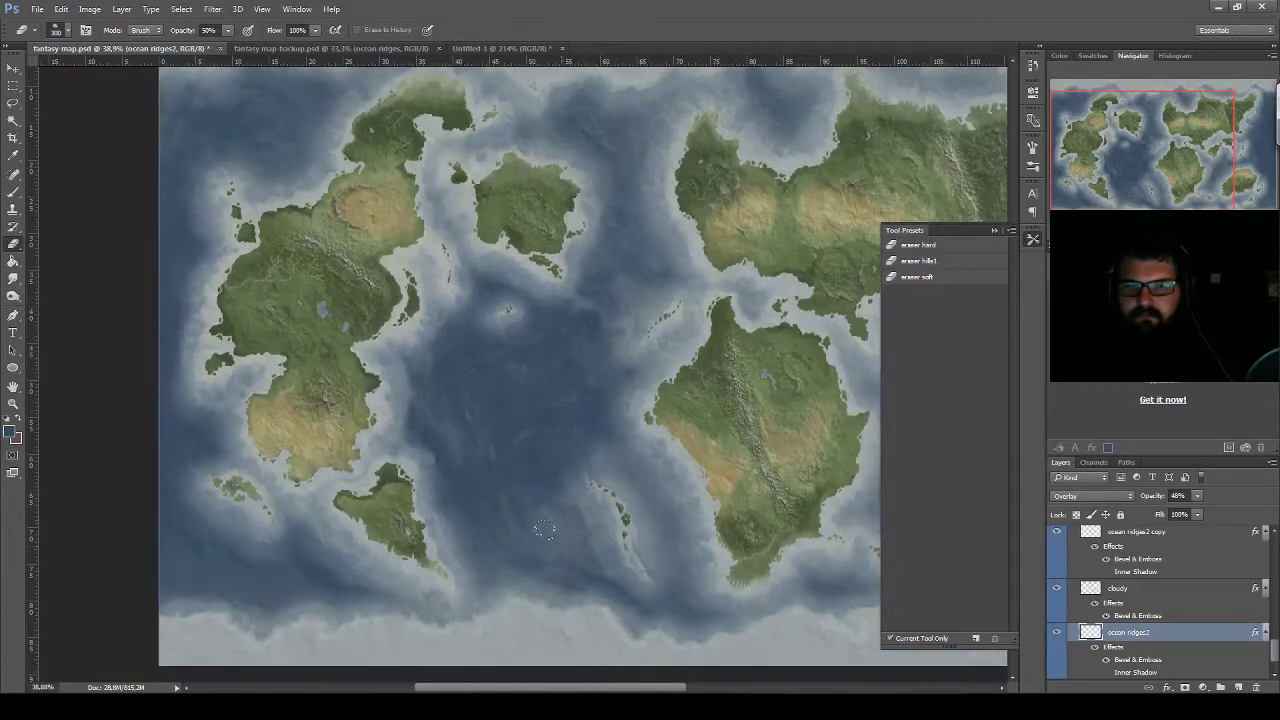
pyautogui.moveTo(653, 508); pyautogui.dragTo(320, 508)
pyautogui.hotkey('ctrl', 's')
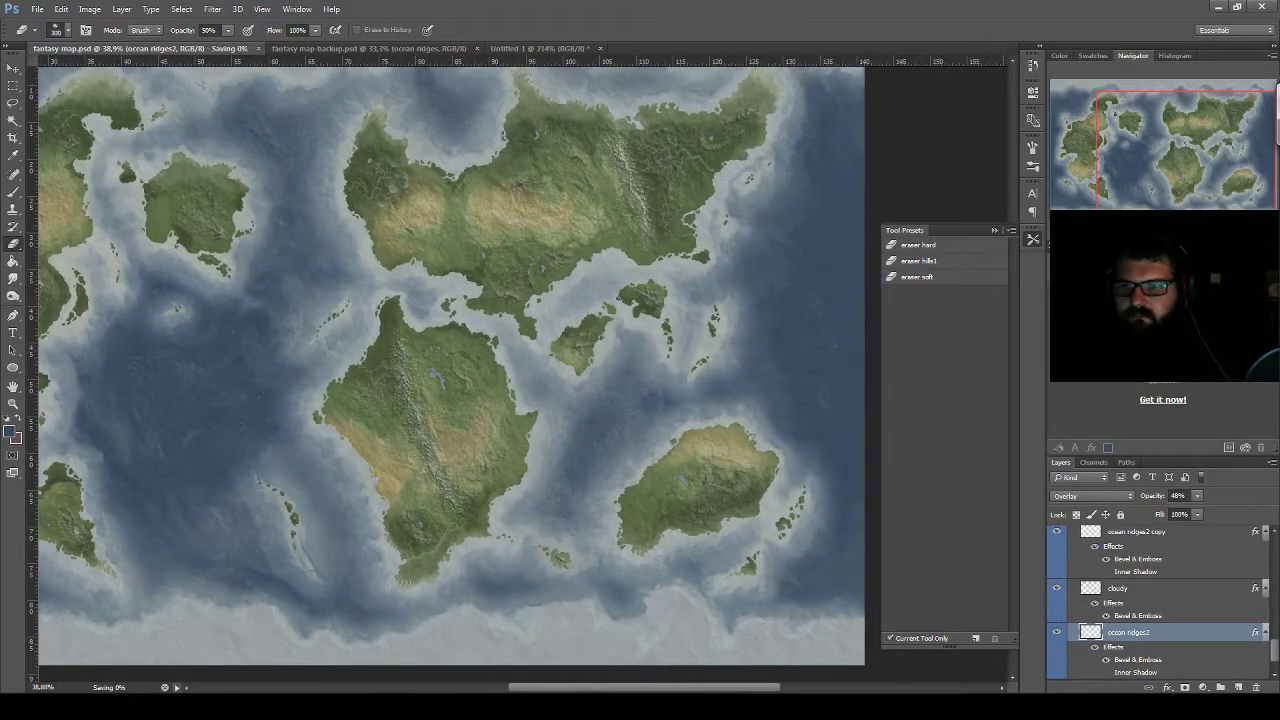
pyautogui.click(990, 230)
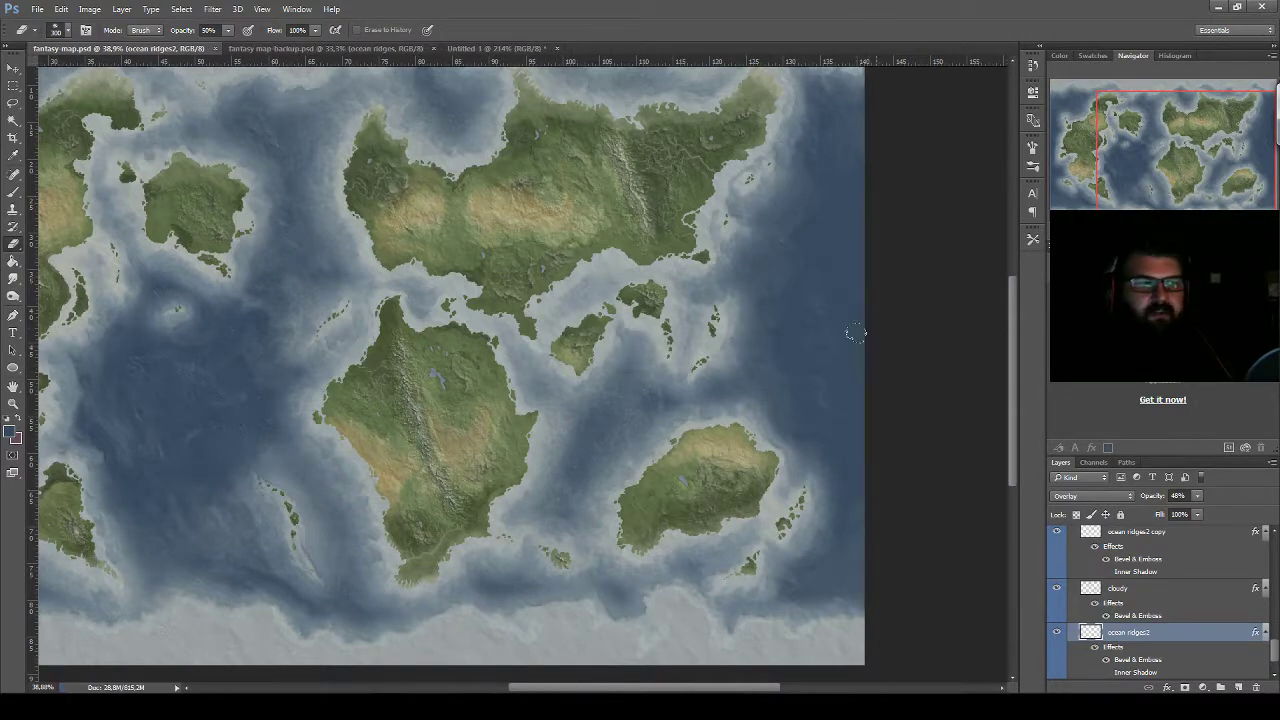
pyautogui.scroll(3, 1172, 654)
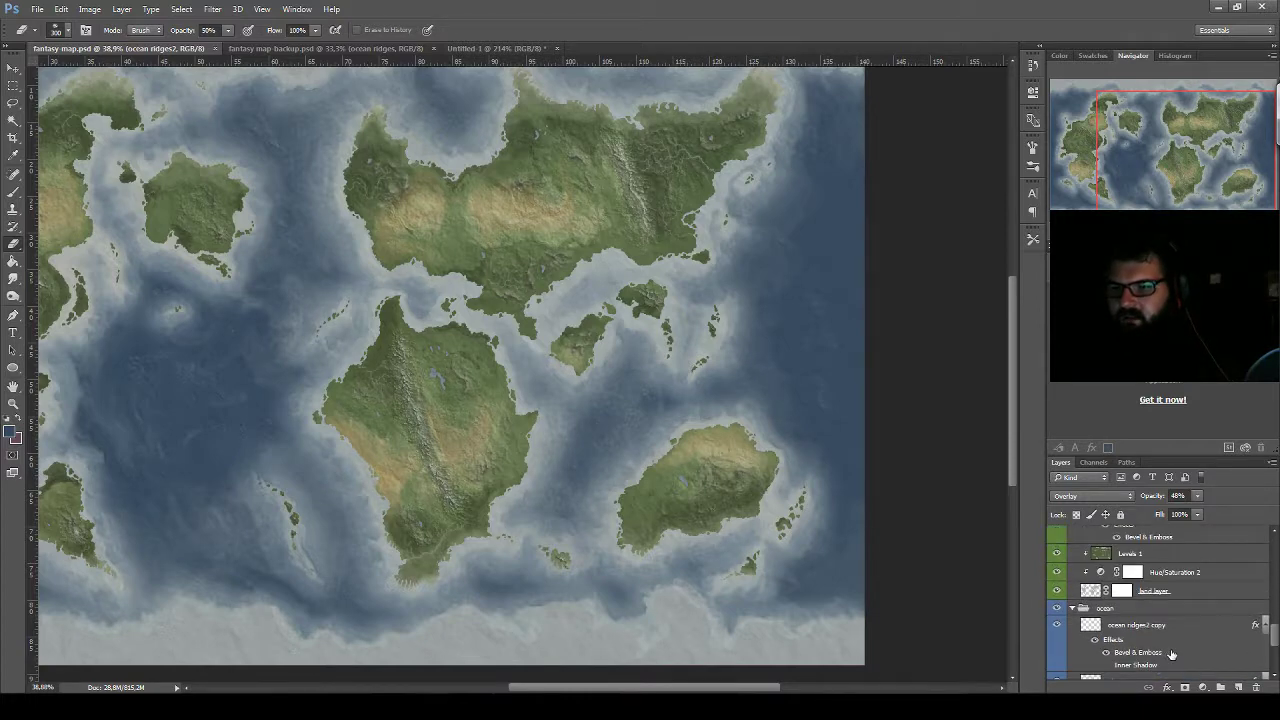
# Add a new empty layer above ocean ridges2 copy and save the document
pyautogui.click(1172, 628)
pyautogui.click(1238, 687)
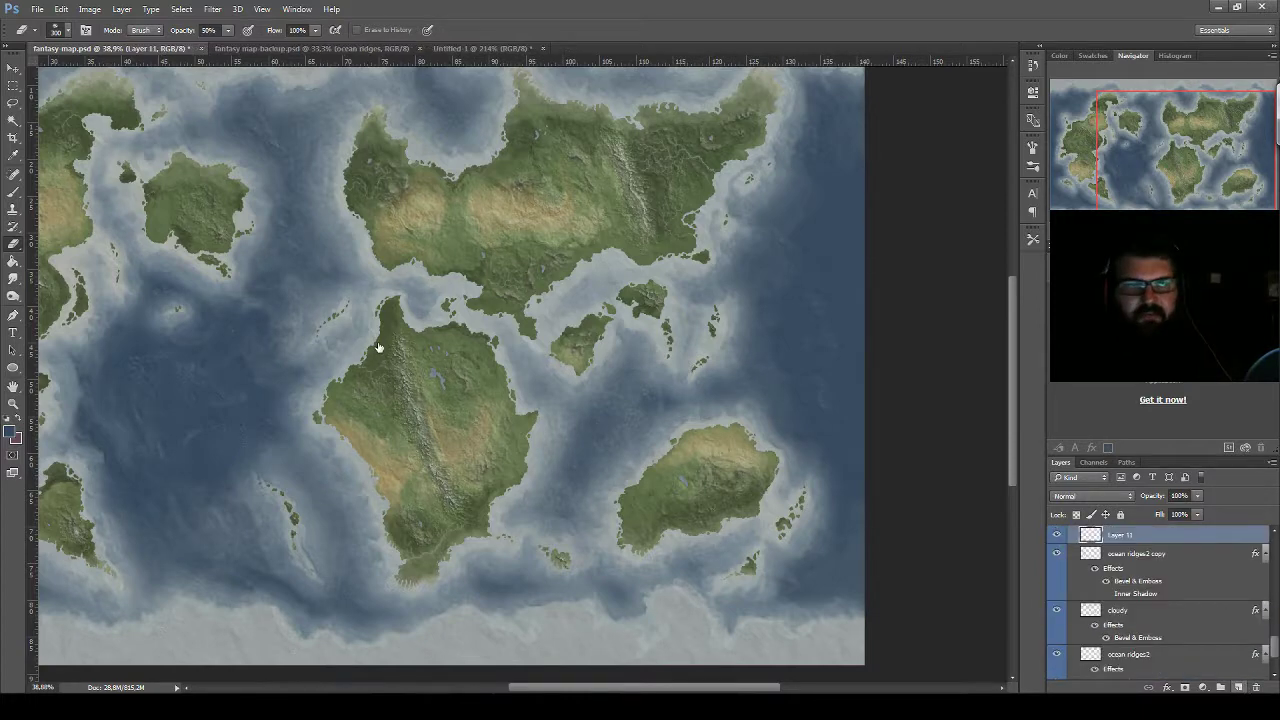
pyautogui.scroll(1, 378, 347)
pyautogui.scroll(1, 396, 303)
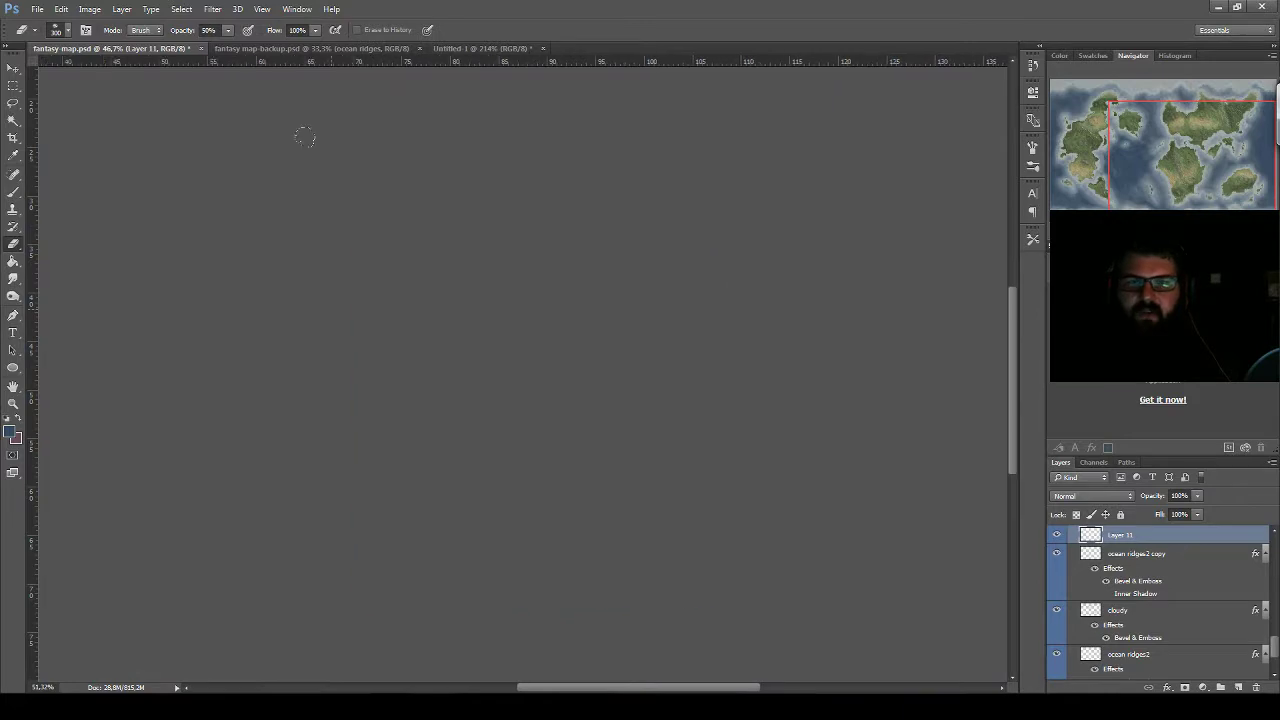
pyautogui.hotkey('ctrl', 's')
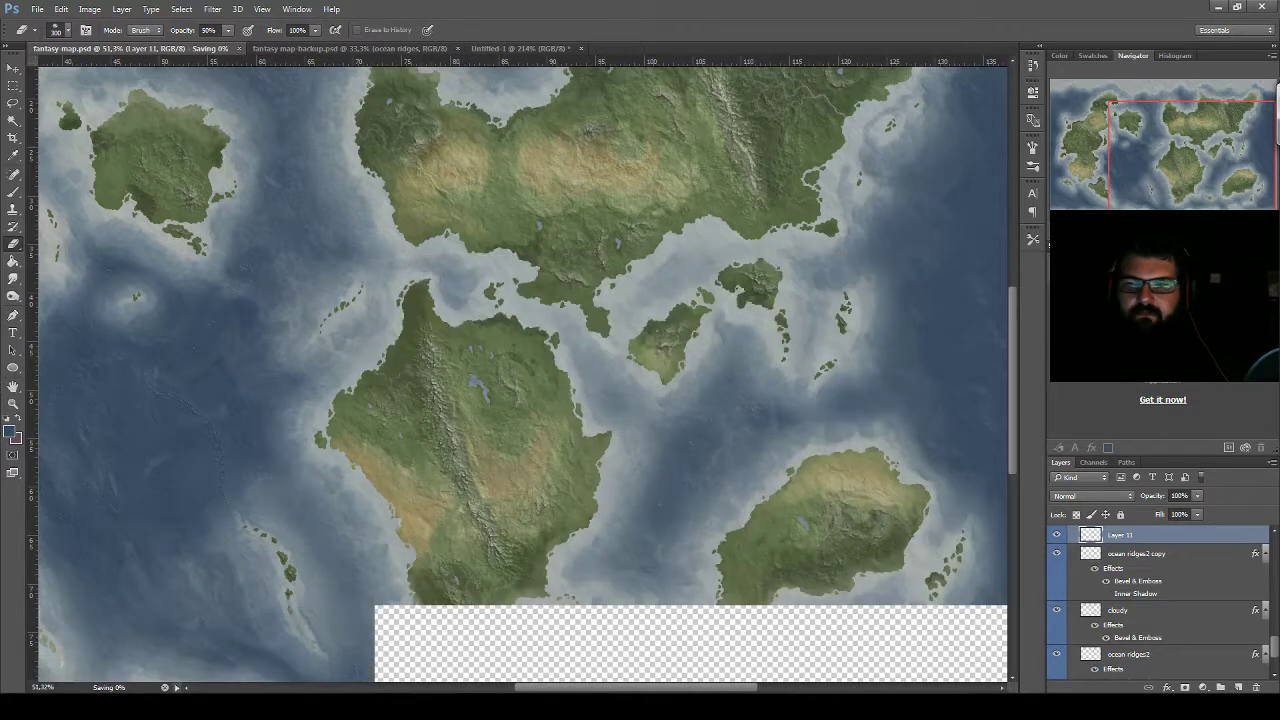
# Reset to default black and white, then render Clouds and Difference Clouds on the new layer
pyautogui.click(6, 420)
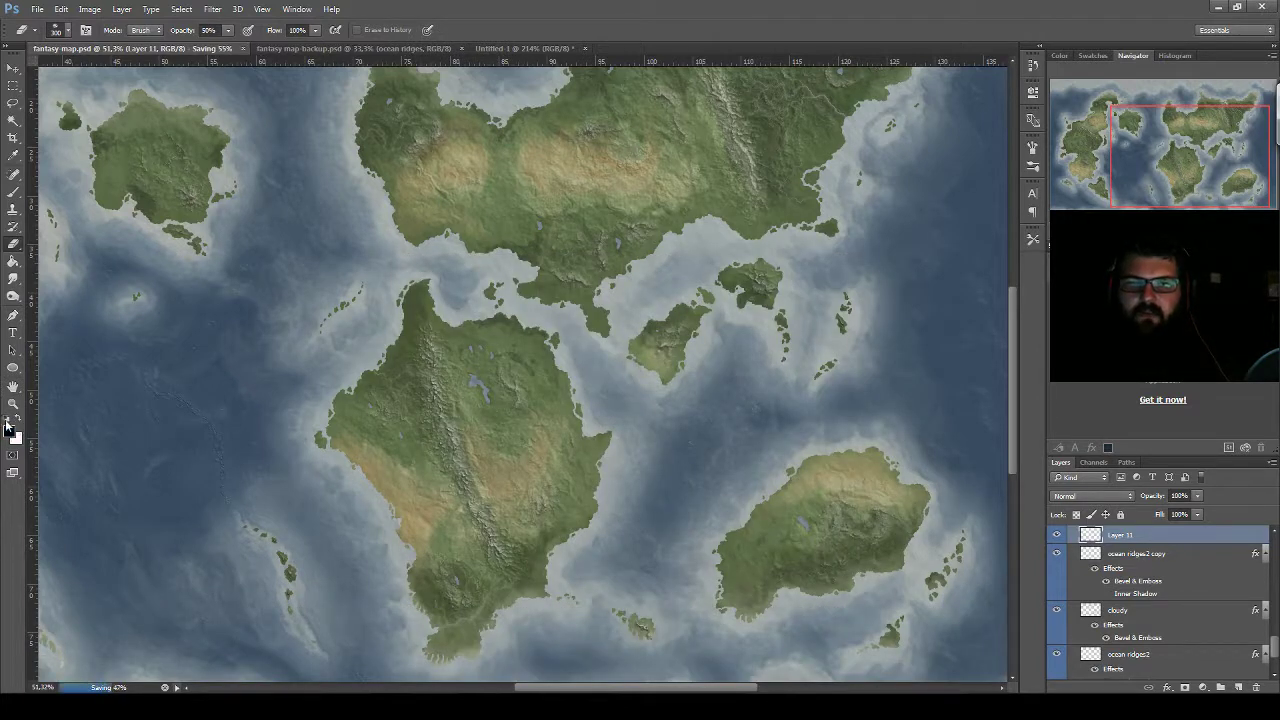
pyautogui.click(212, 9)
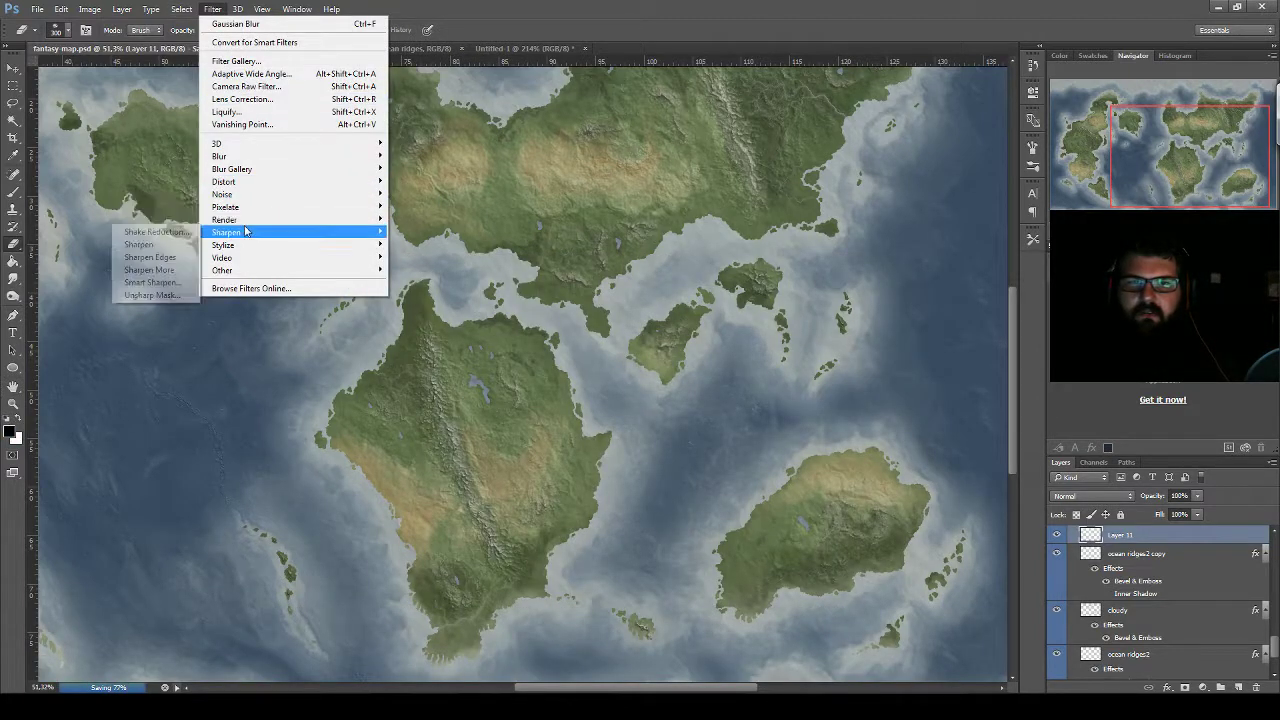
pyautogui.moveTo(224, 219)
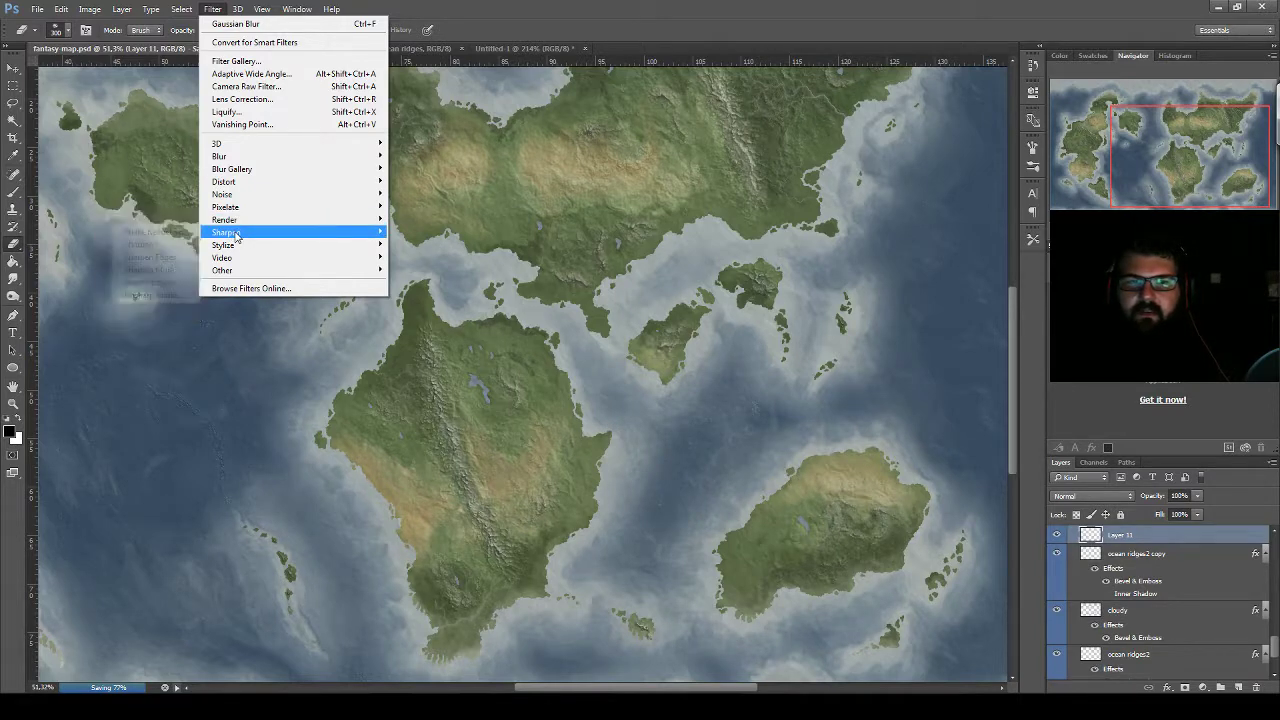
pyautogui.click(157, 264)
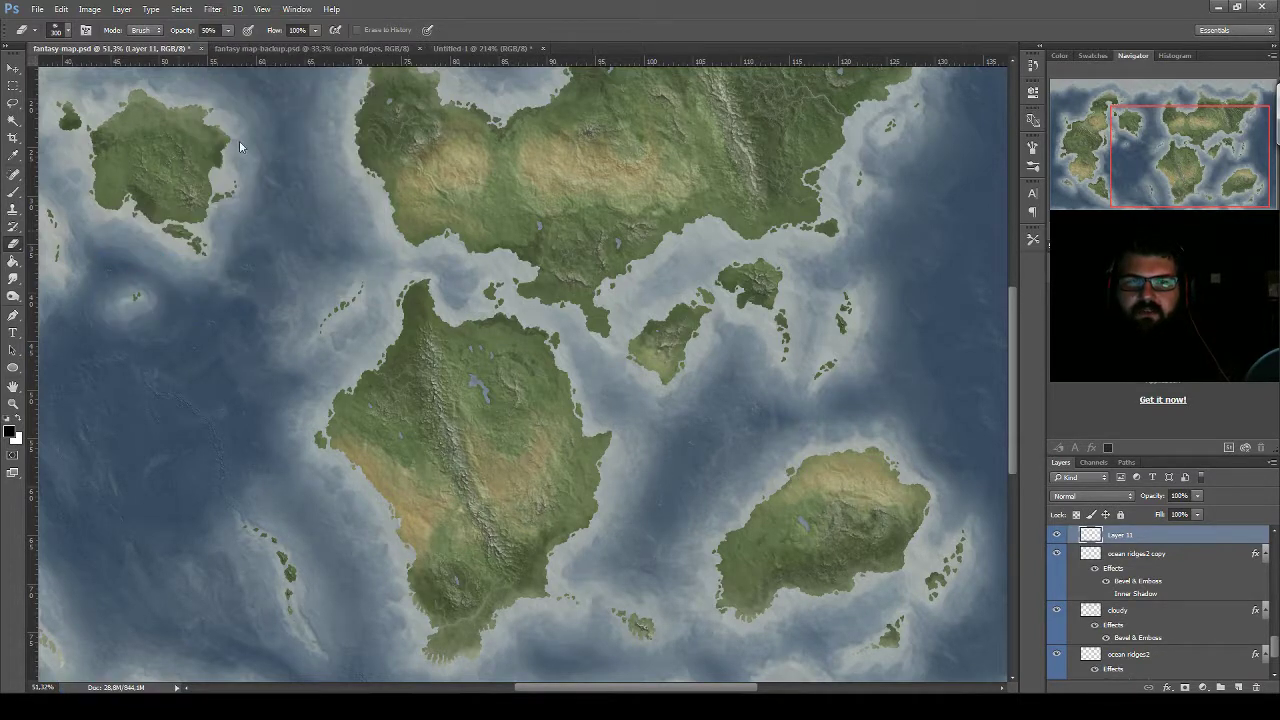
pyautogui.click(212, 9)
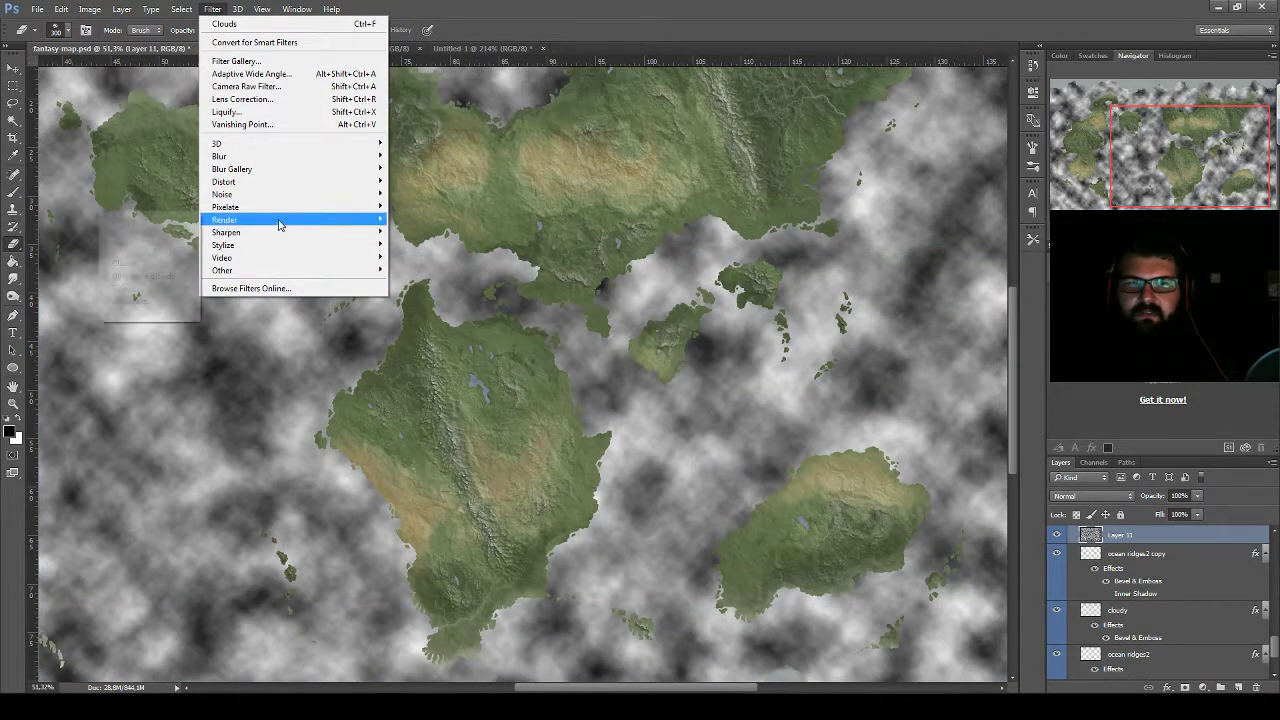
pyautogui.moveTo(226, 232)
pyautogui.click(140, 280)
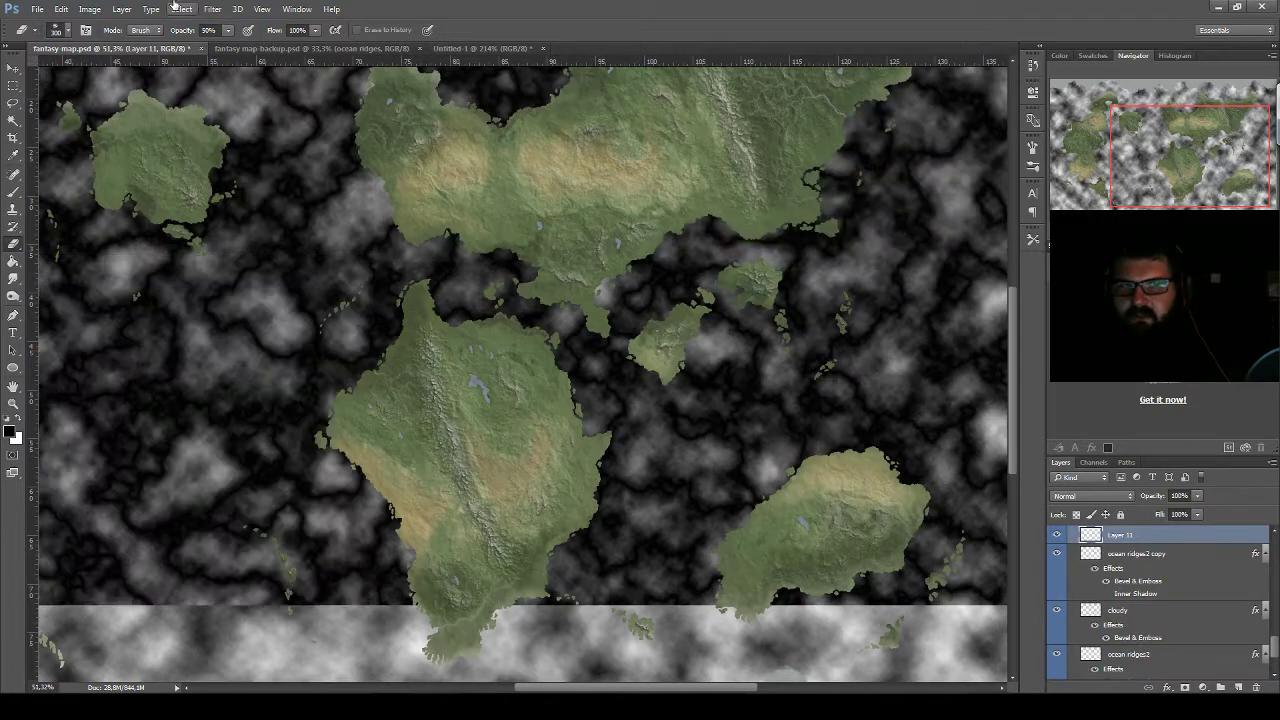
# Duplicate the cloud layer as Layer 11 copy and hide the copy
pyautogui.click(92, 9)
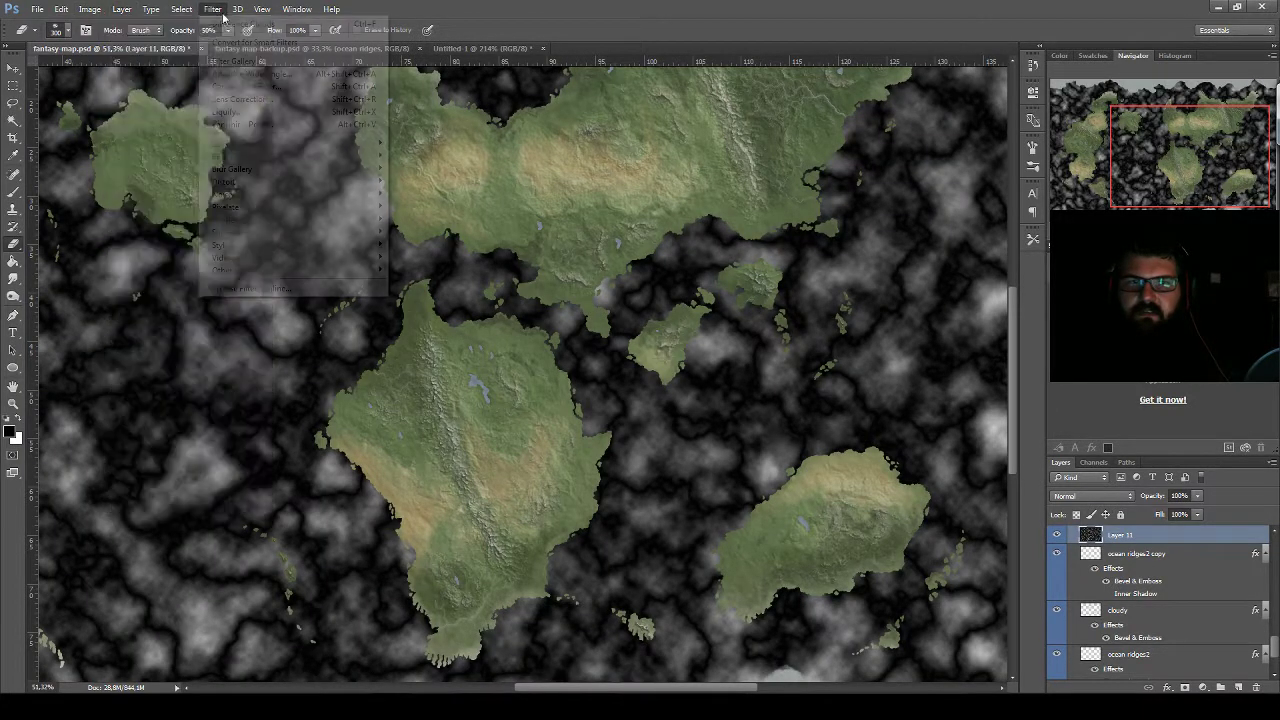
pyautogui.press('Escape')
pyautogui.hotkey('ctrl', 'j')
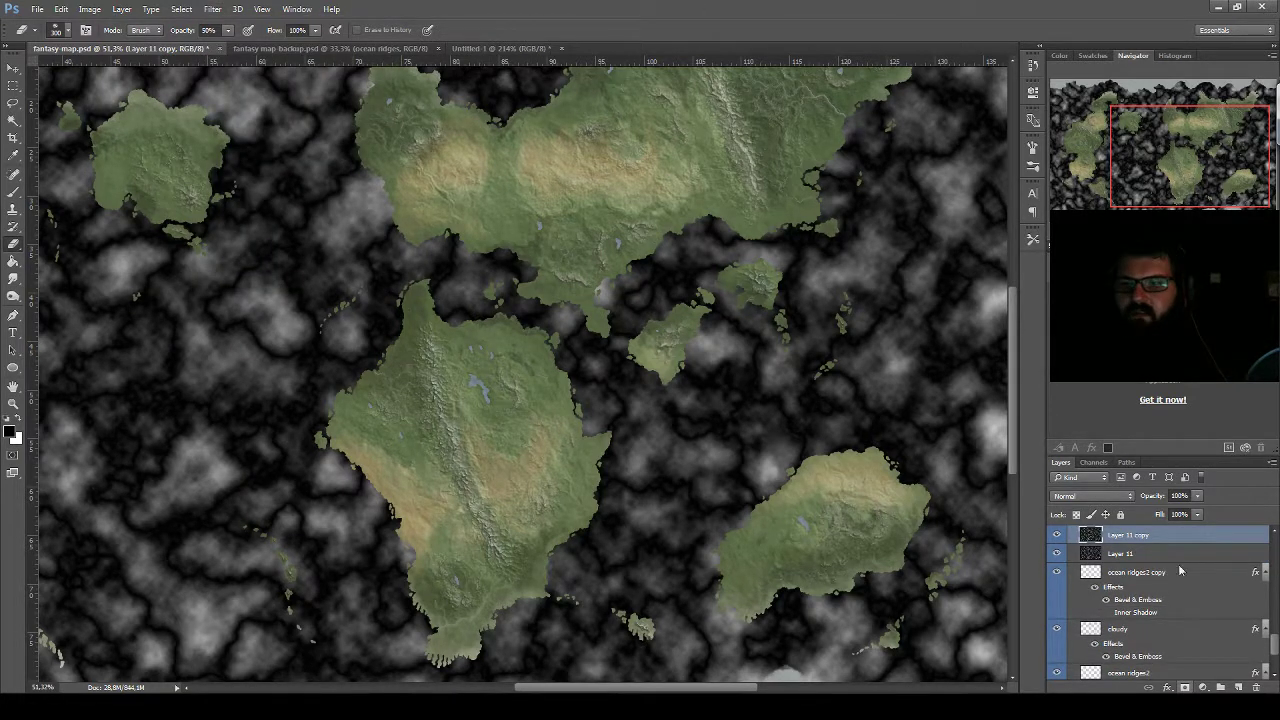
pyautogui.hotkey('alt', '[')
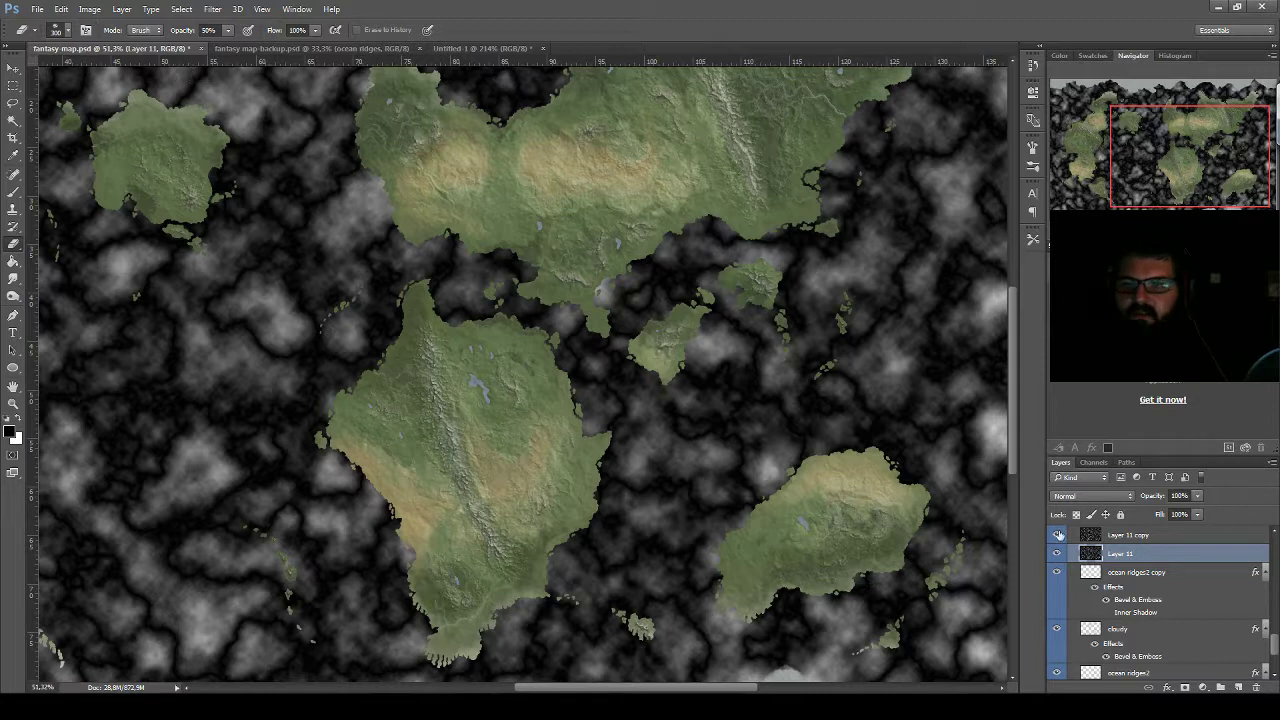
pyautogui.click(1062, 537)
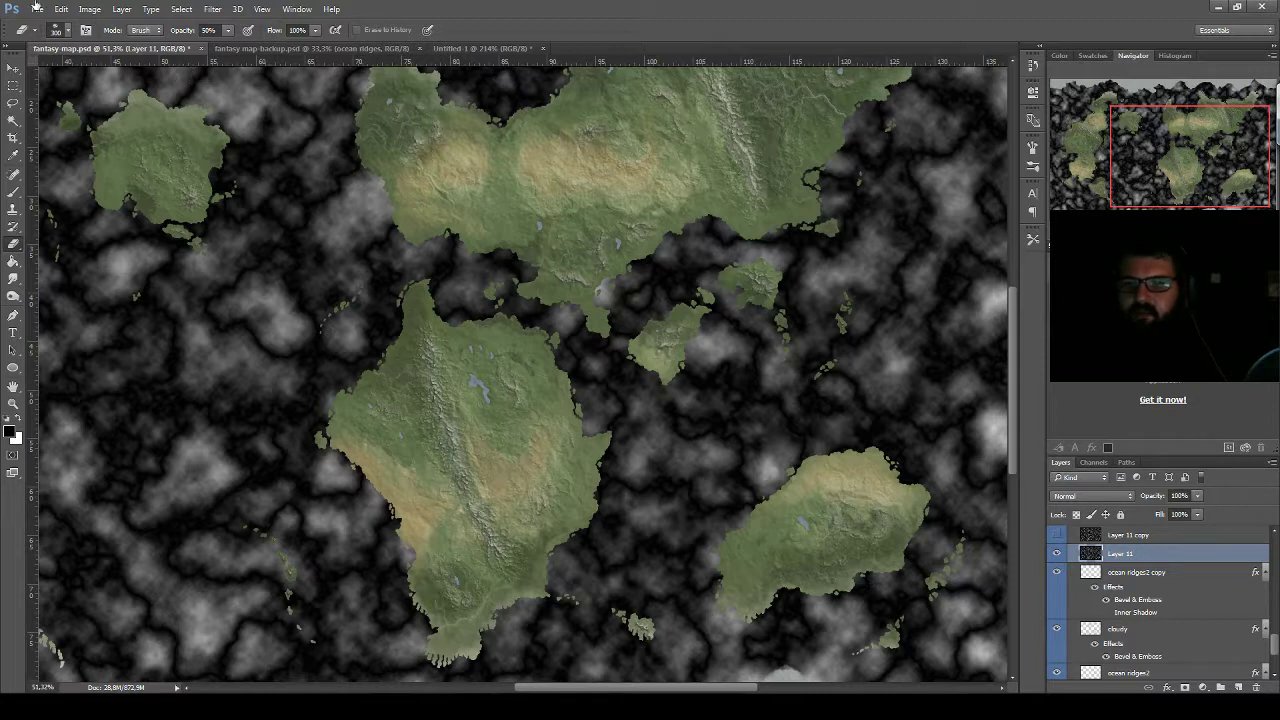
# Apply Levels to Layer 11 with the midtone slider raised to 1,56
pyautogui.click(90, 9)
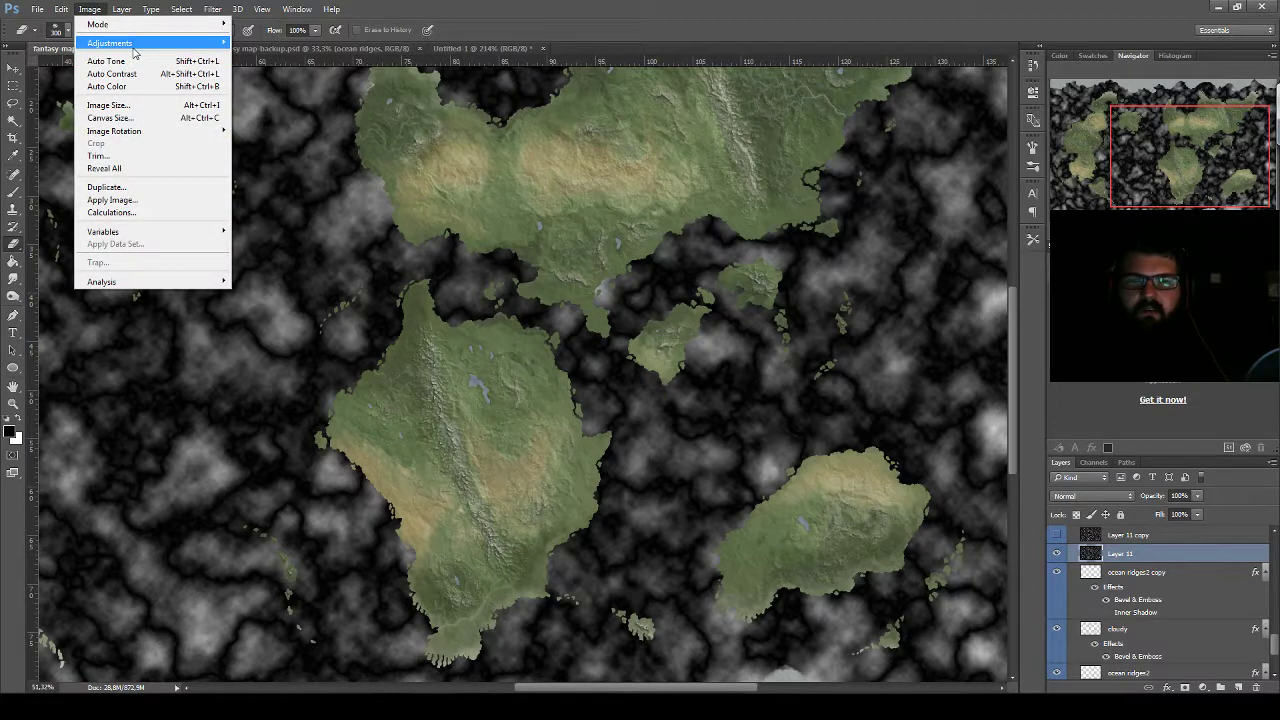
pyautogui.moveTo(110, 43)
pyautogui.click(273, 58)
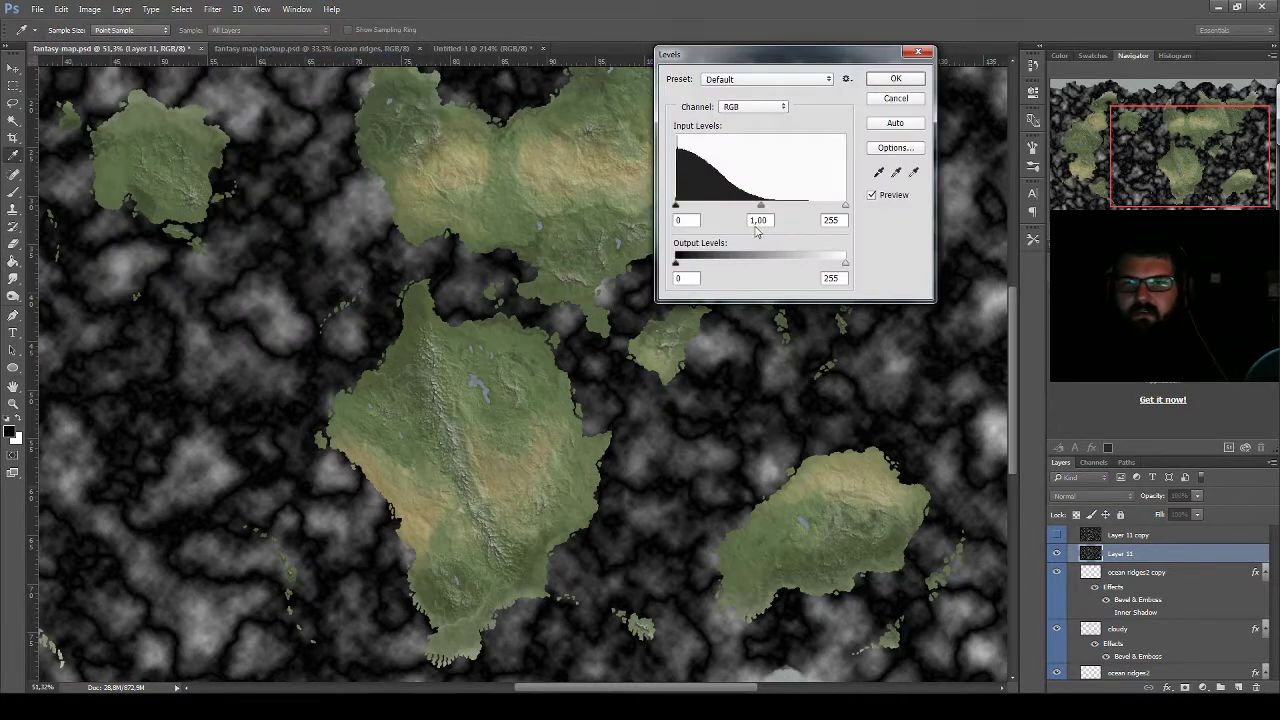
pyautogui.moveTo(760, 206); pyautogui.dragTo(732, 207)
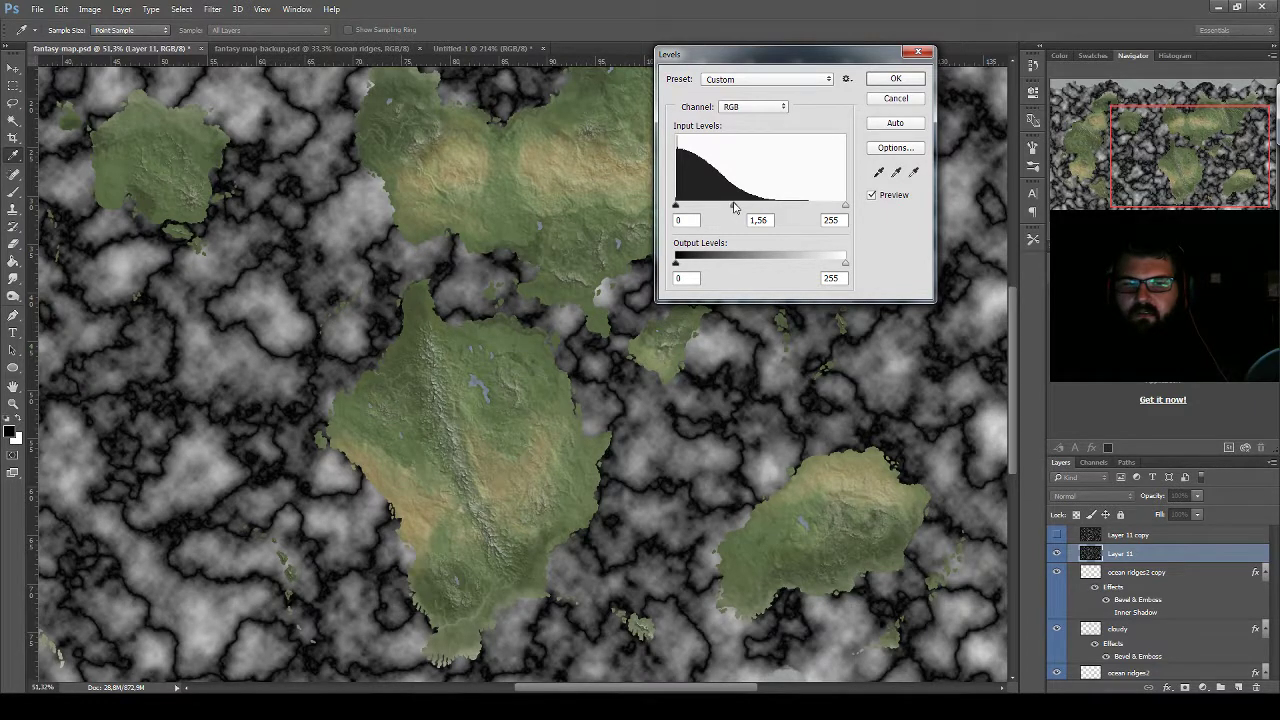
pyautogui.moveTo(734, 206); pyautogui.dragTo(733, 206)
pyautogui.click(896, 79)
pyautogui.press('e')
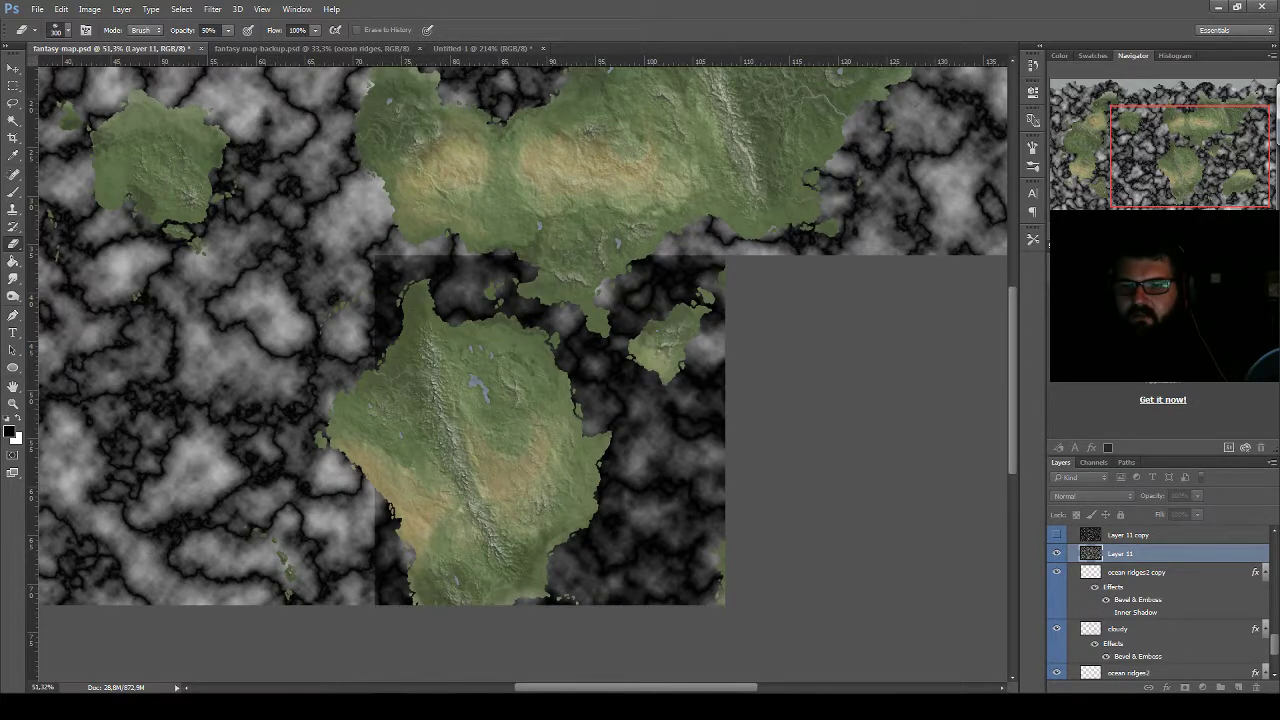
# Show Layer 11 copy, fade Layer 11 to about half opacity, and set the copy to 65%
pyautogui.click(14, 68)
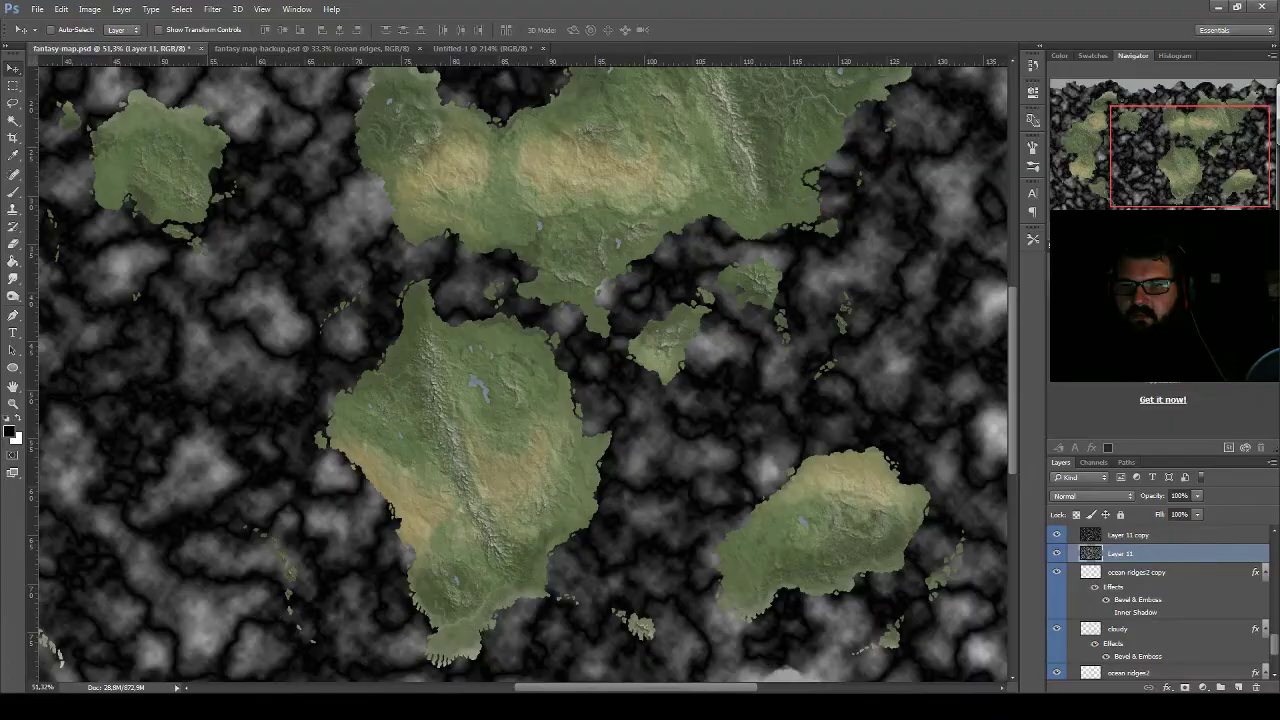
pyautogui.click(1057, 540)
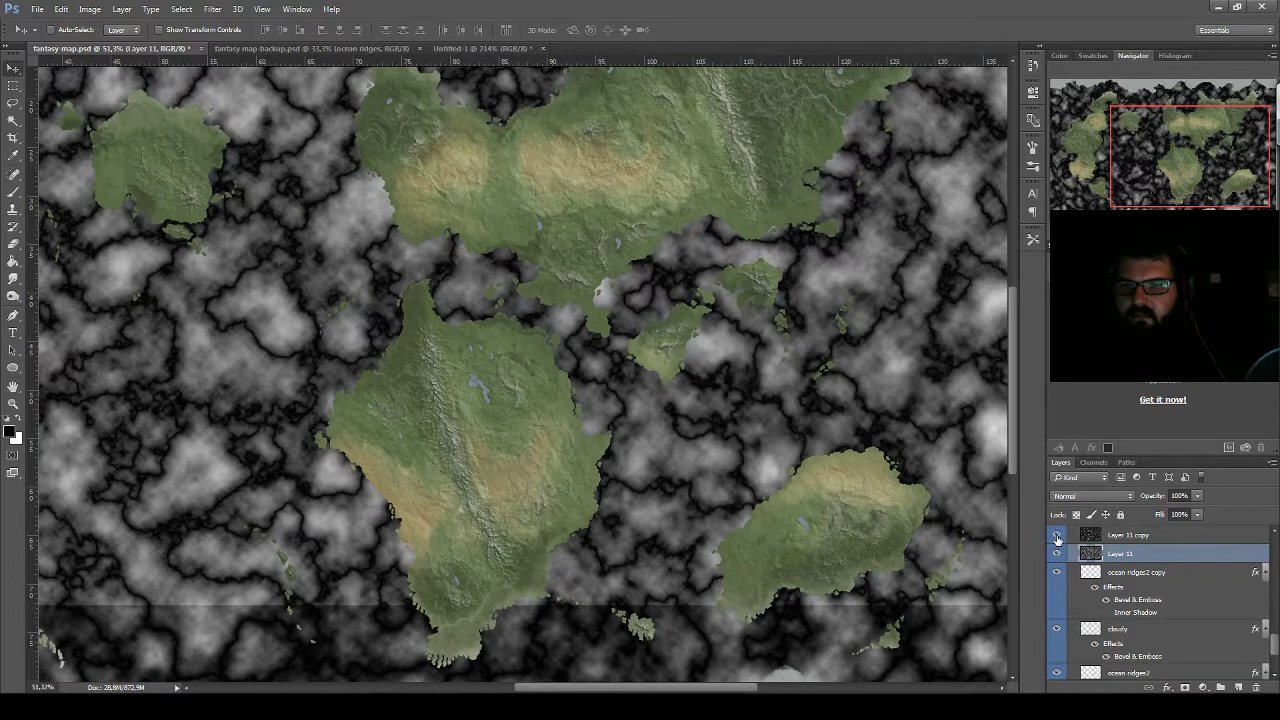
pyautogui.click(1198, 496)
pyautogui.moveTo(1200, 500); pyautogui.dragTo(1165, 509)
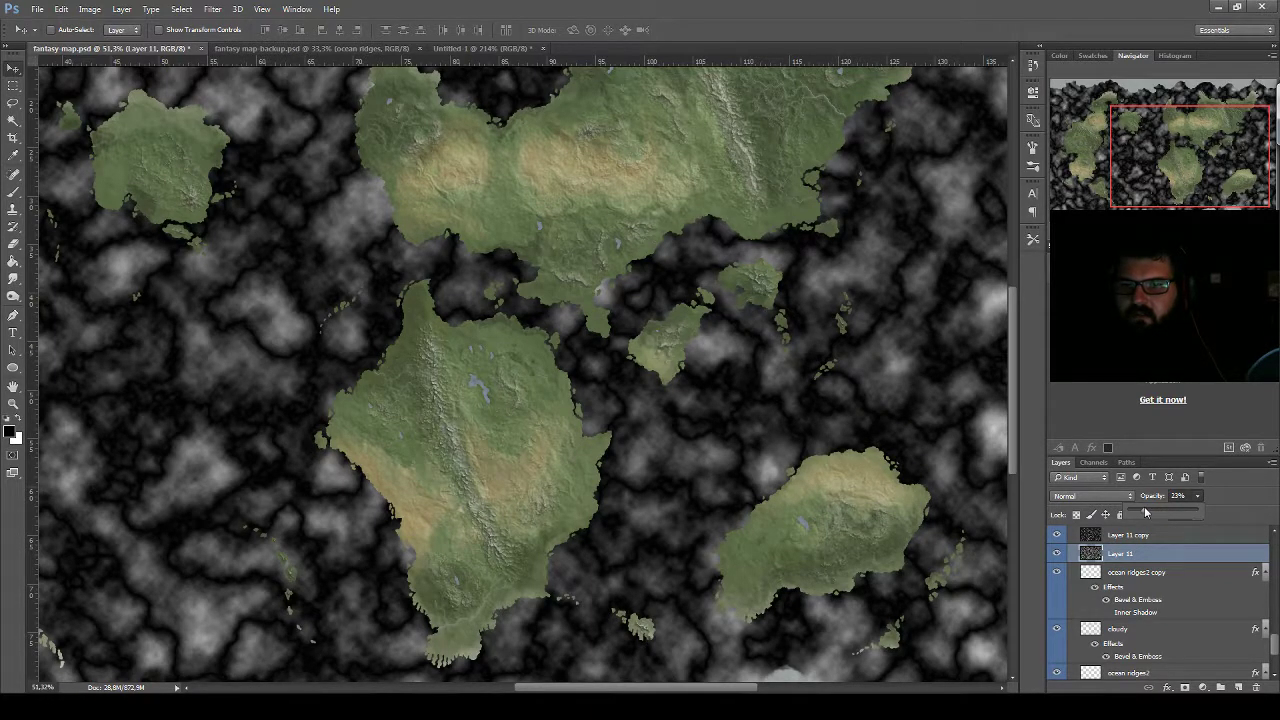
pyautogui.click(1128, 535)
pyautogui.moveTo(1197, 496); pyautogui.dragTo(1168, 515)
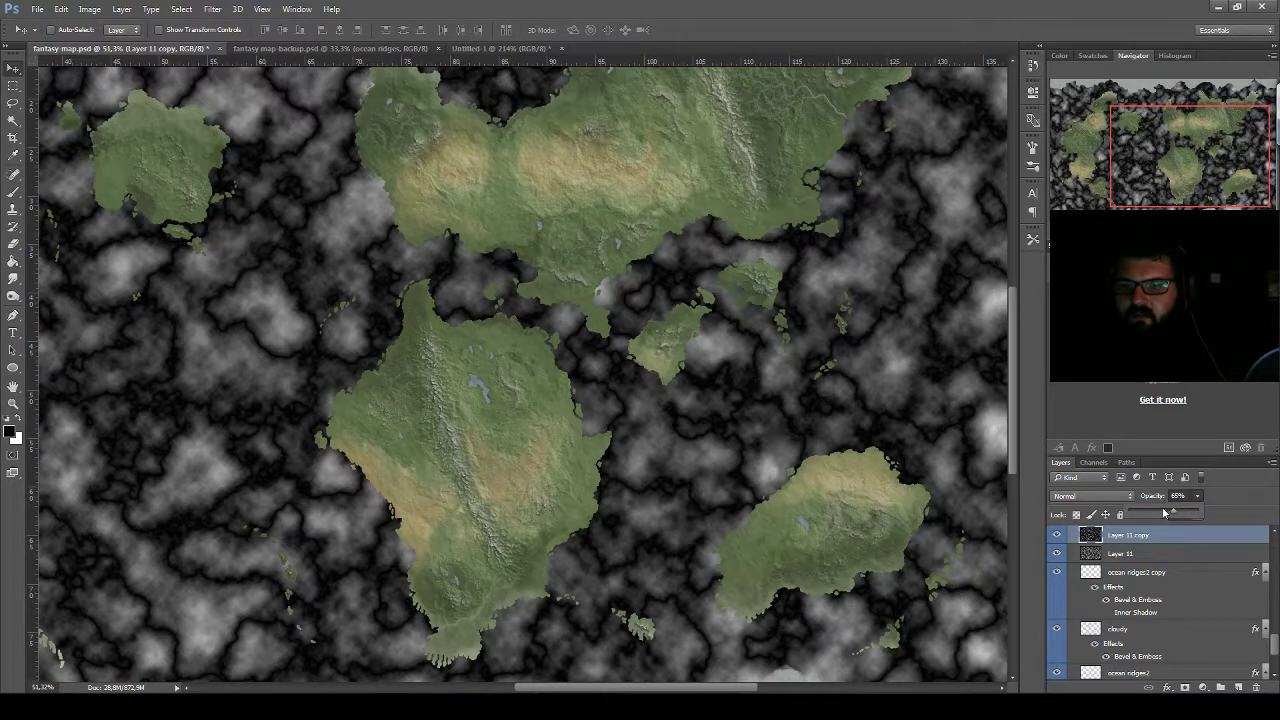
pyautogui.click(1172, 553)
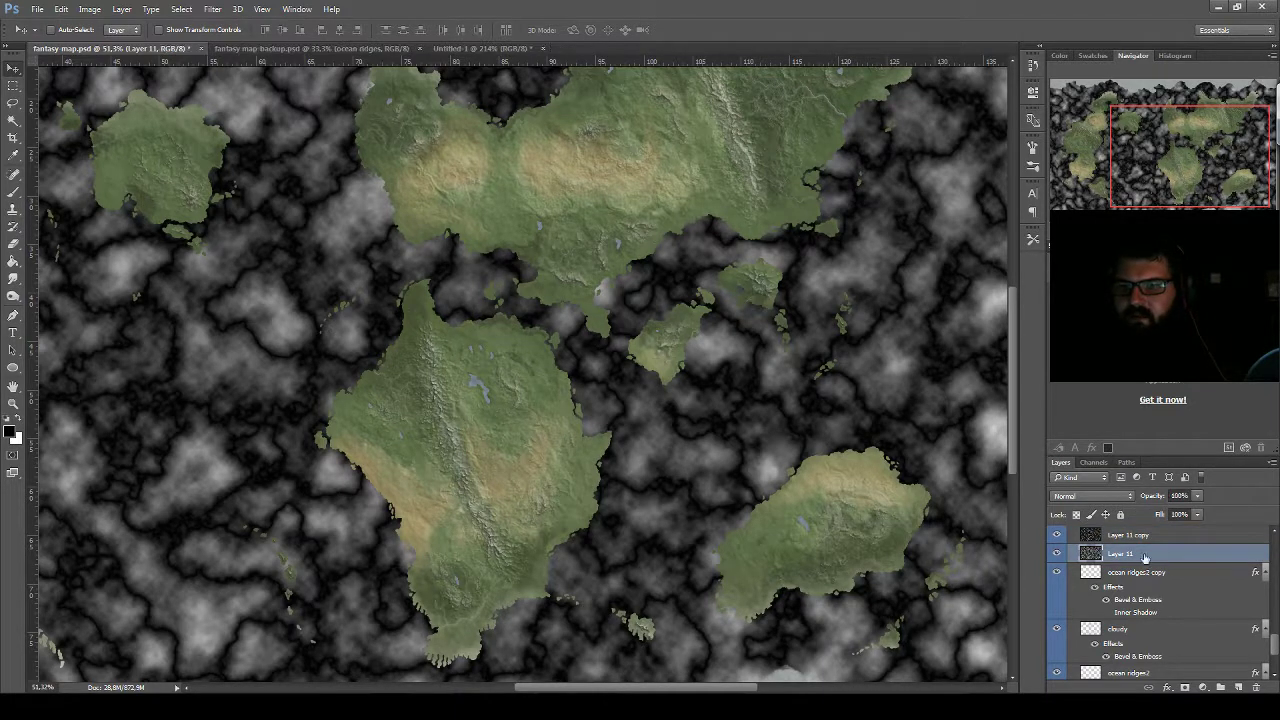
pyautogui.click(1145, 538)
# Merge Layer 11 and Layer 11 copy into a single layer
pyautogui.keyDown('shift'); pyautogui.click(1125, 551); pyautogui.keyUp('shift')
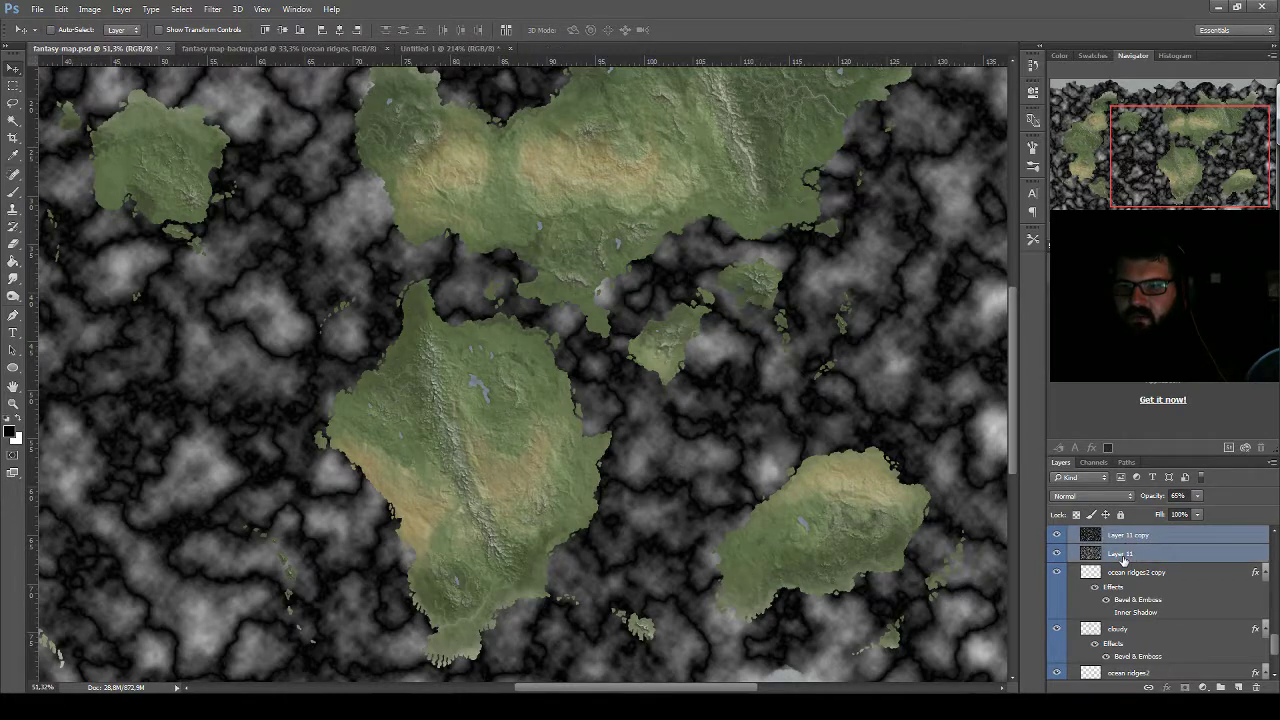
pyautogui.rightClick(1125, 555)
pyautogui.click(1037, 483)
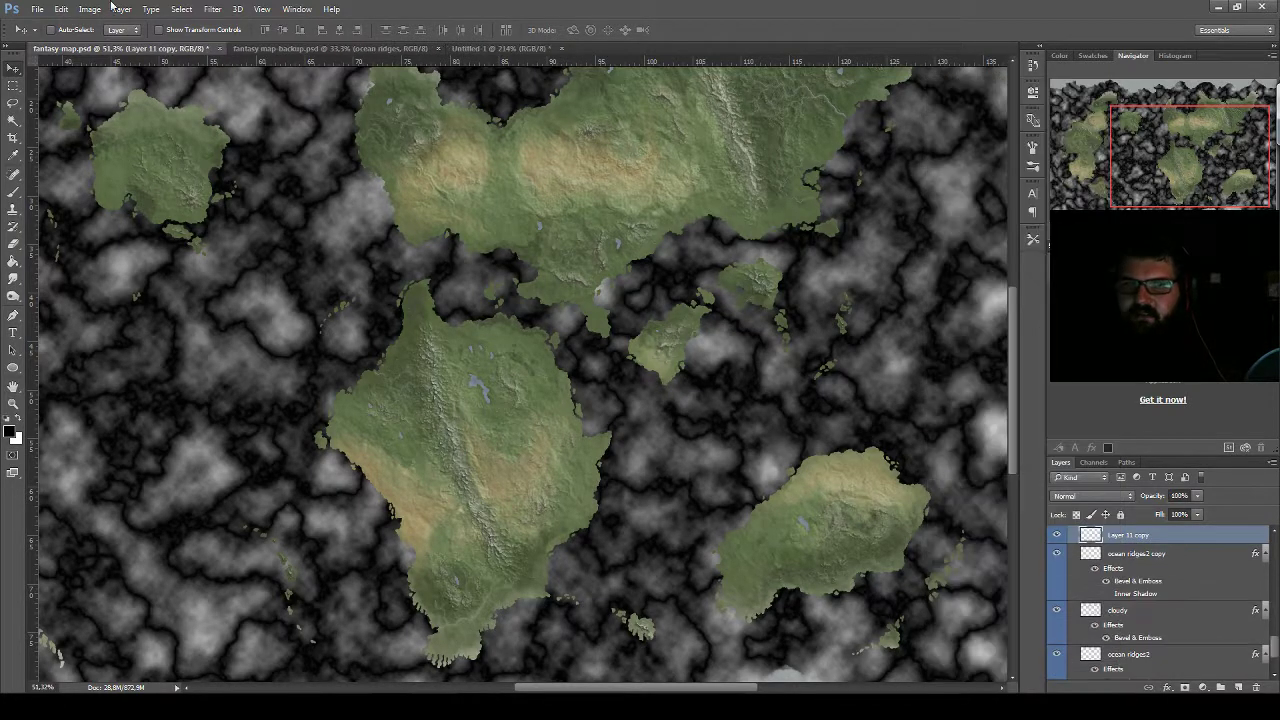
# Apply Emboss with angle 40, height 4 pixels and amount 500%
pyautogui.click(214, 9)
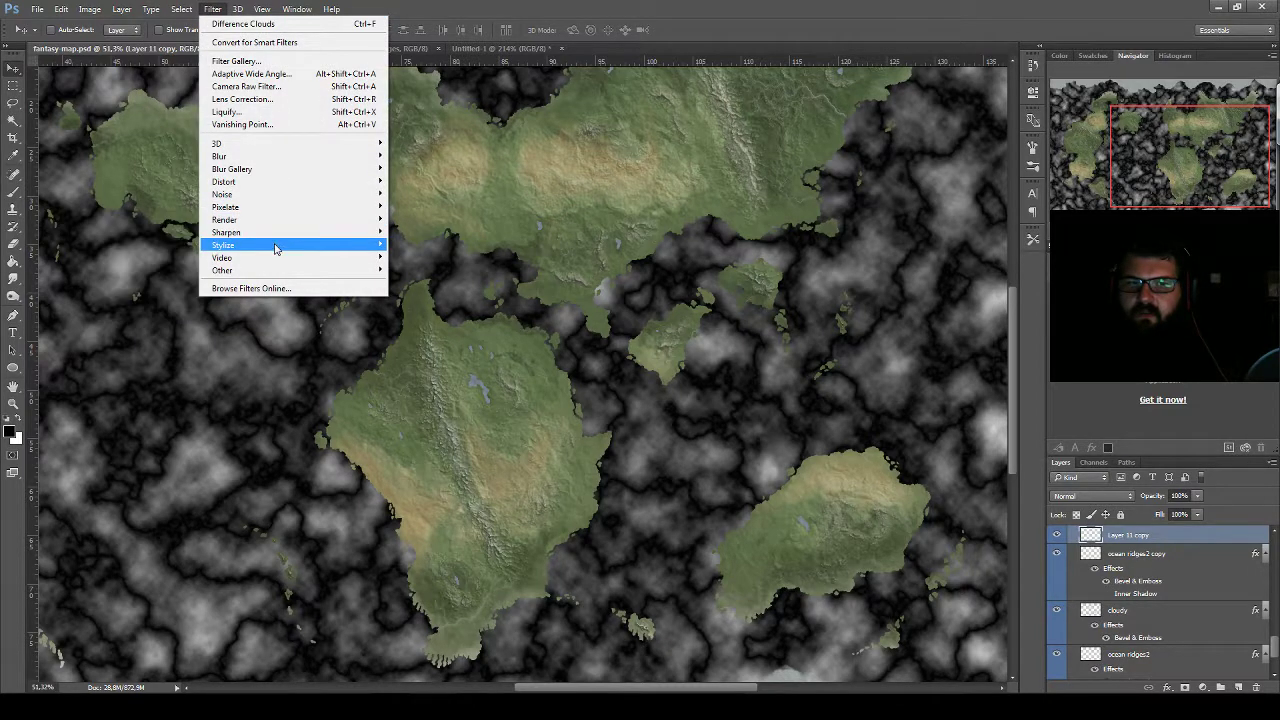
pyautogui.moveTo(224, 245)
pyautogui.click(140, 258)
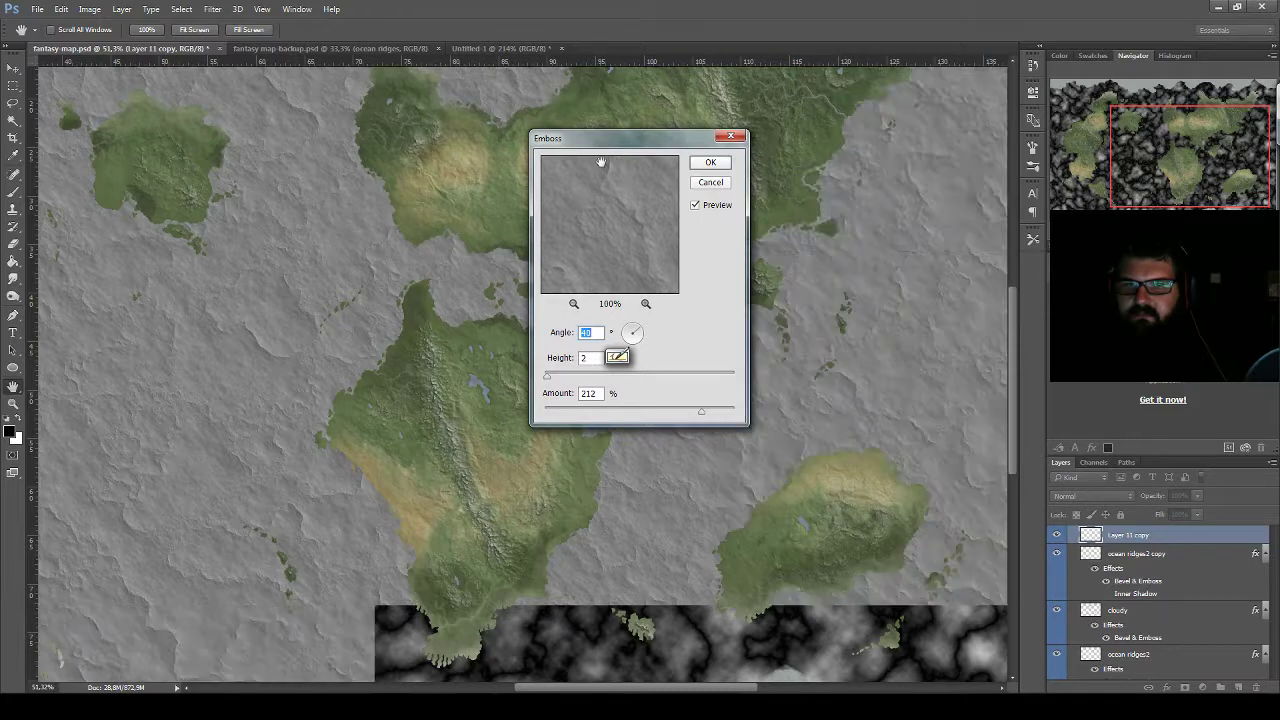
pyautogui.moveTo(600, 139); pyautogui.dragTo(755, 142)
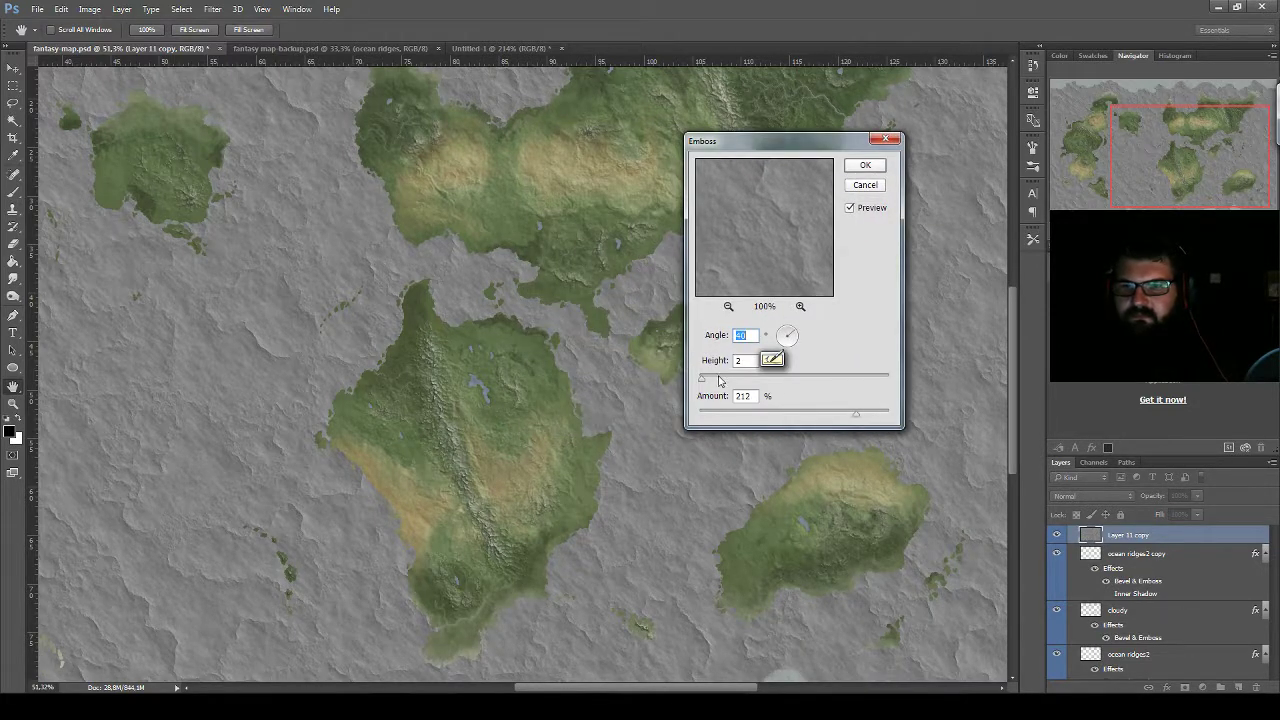
pyautogui.click(717, 377)
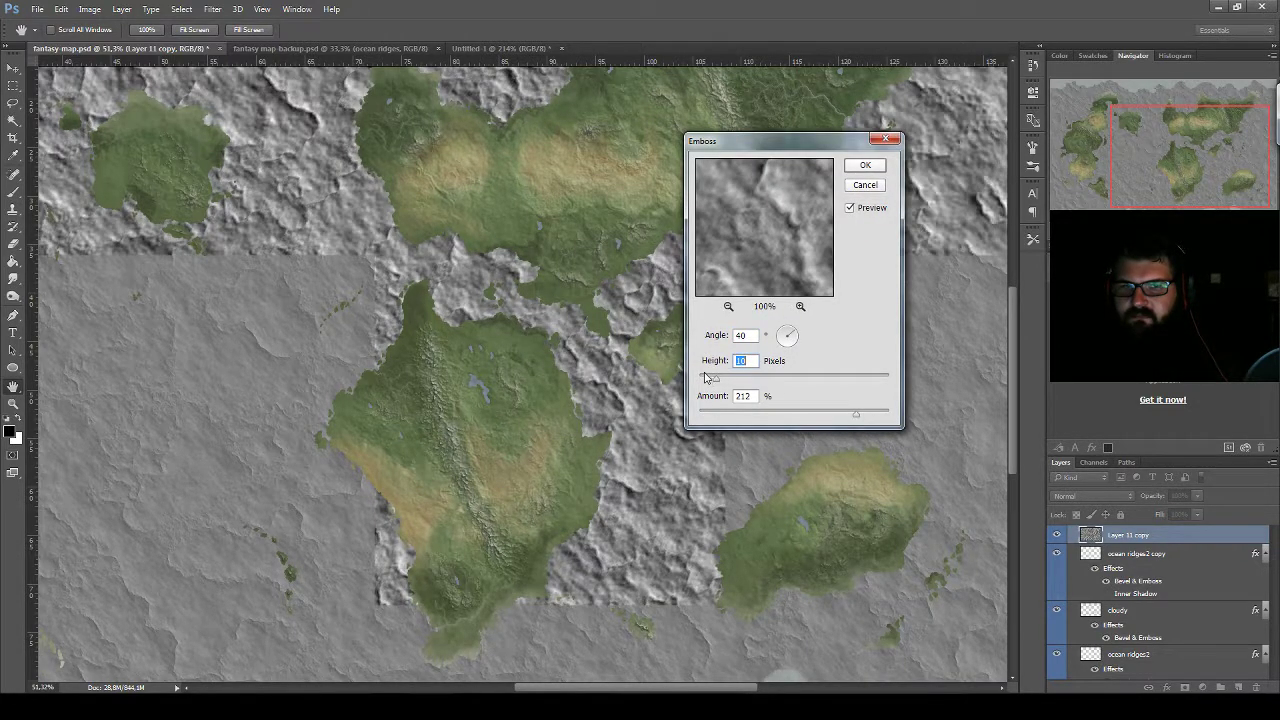
pyautogui.click(704, 377)
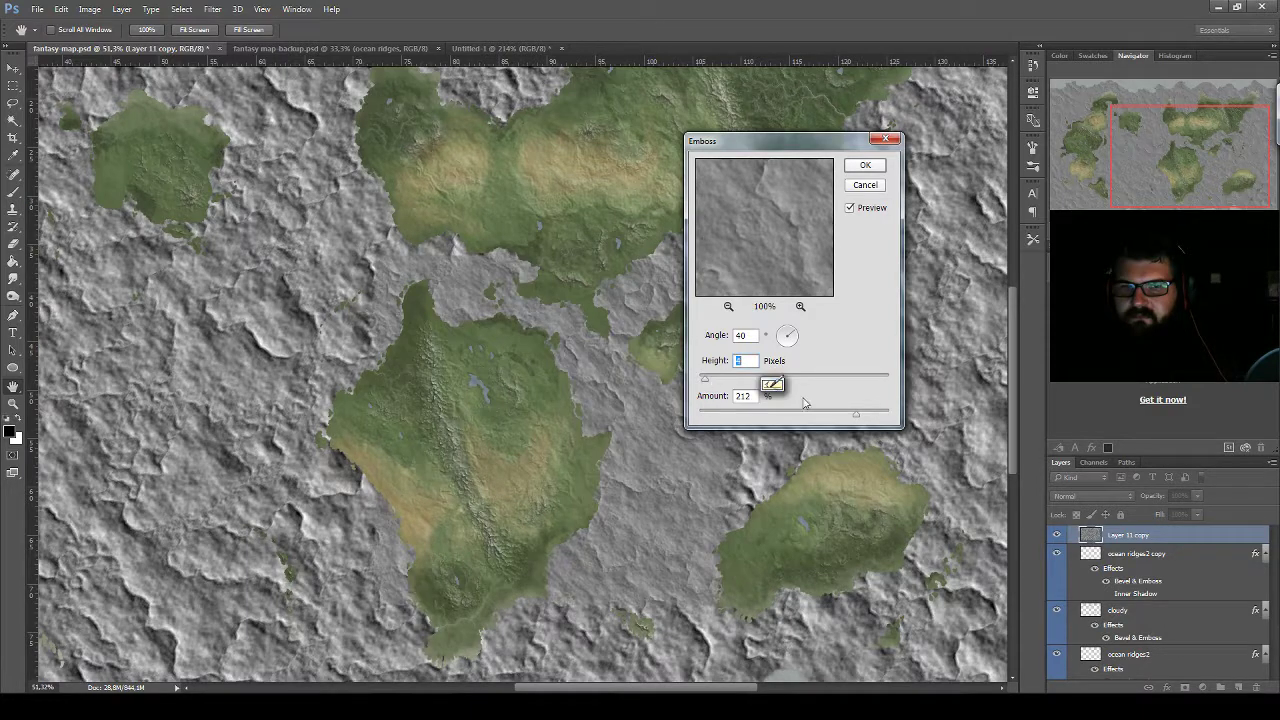
pyautogui.moveTo(859, 414); pyautogui.dragTo(924, 415)
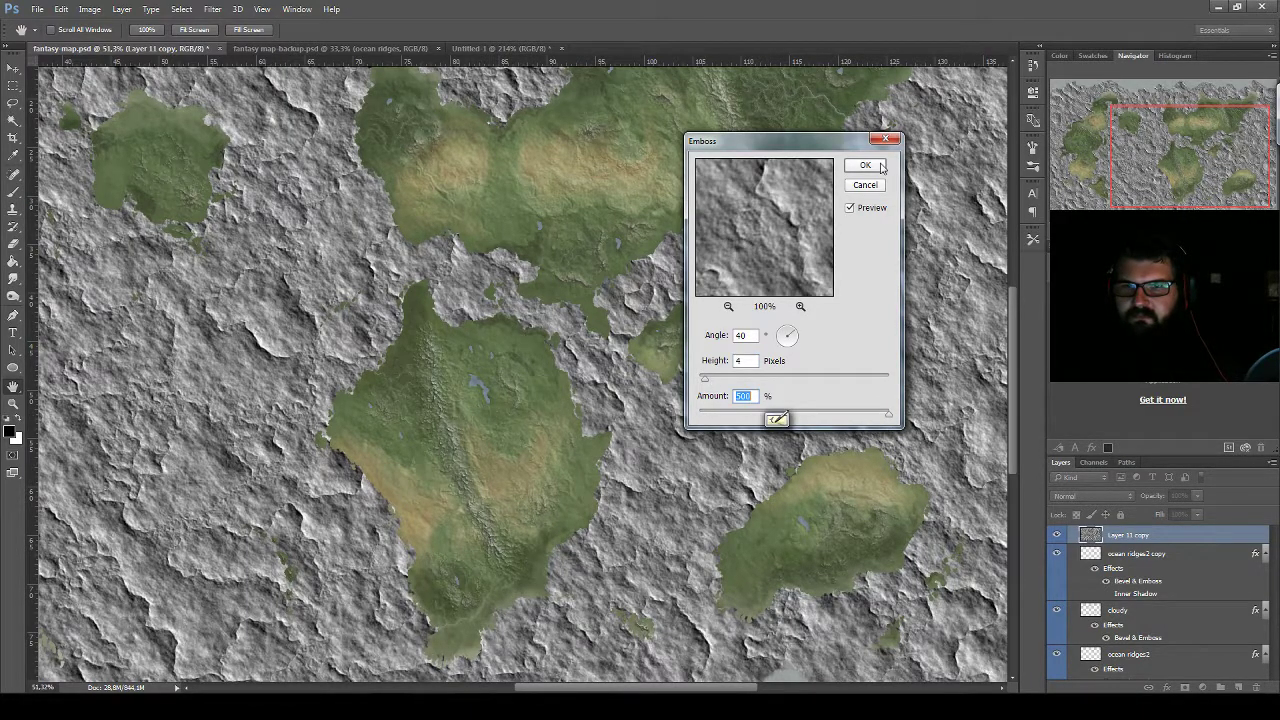
pyautogui.click(878, 167)
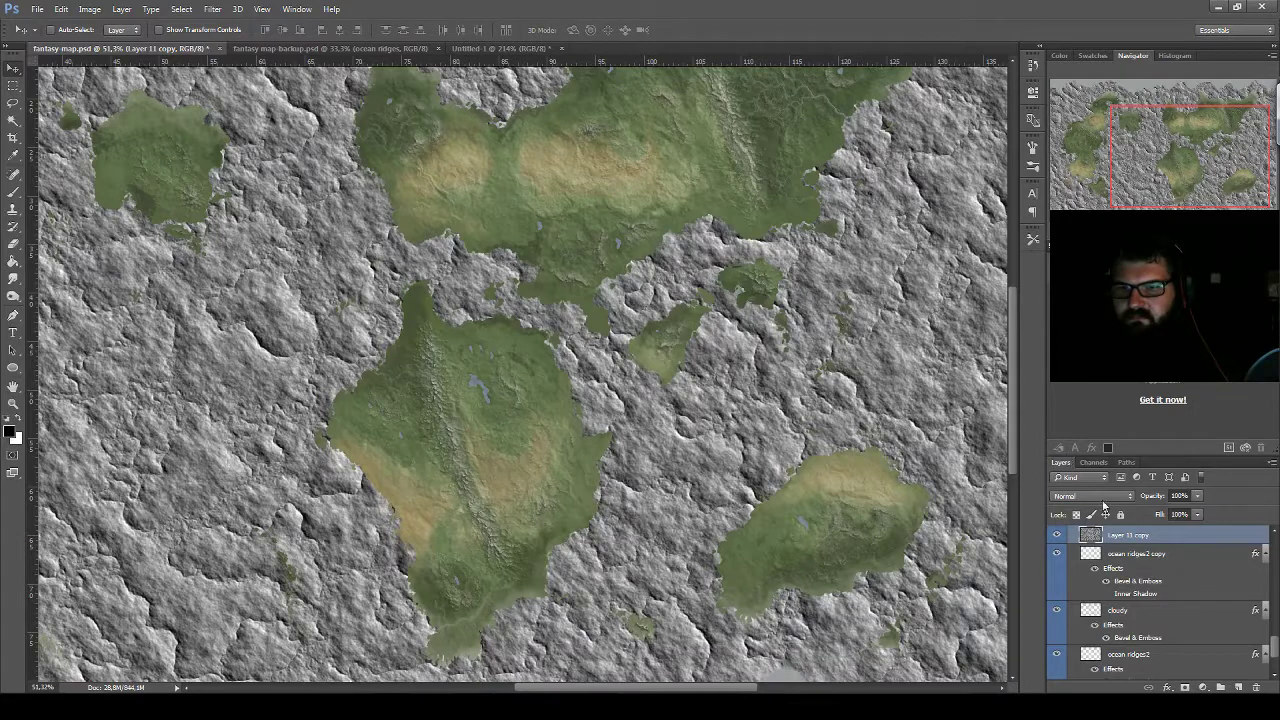
# Set Layer 11 copy to Overlay and add a layer mask filled black with the Paint Bucket
pyautogui.click(1092, 496)
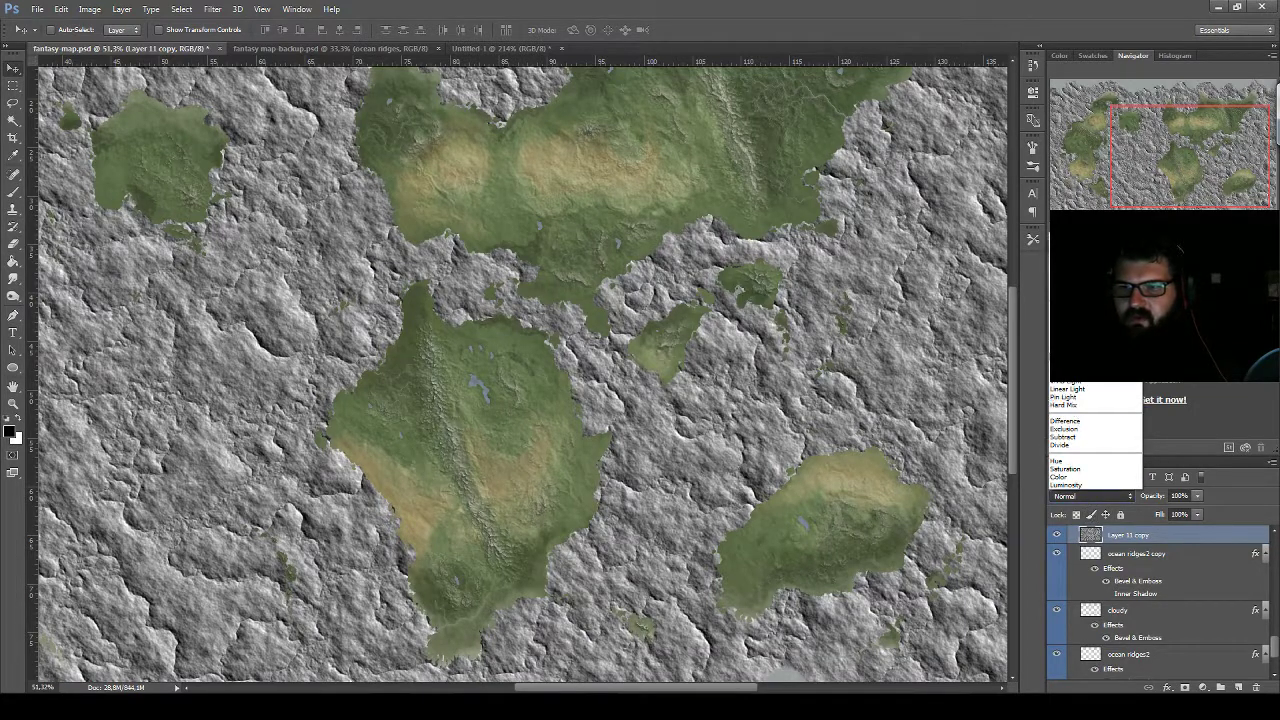
pyautogui.click(1068, 354)
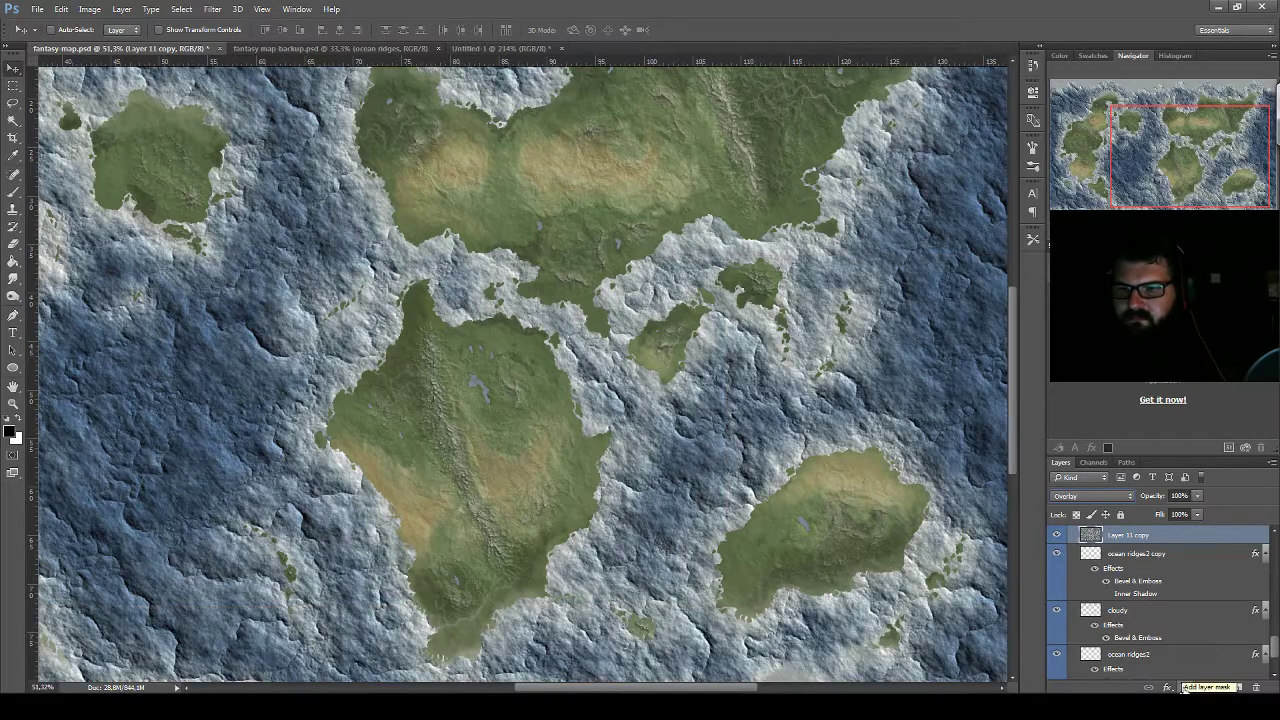
pyautogui.click(1185, 687)
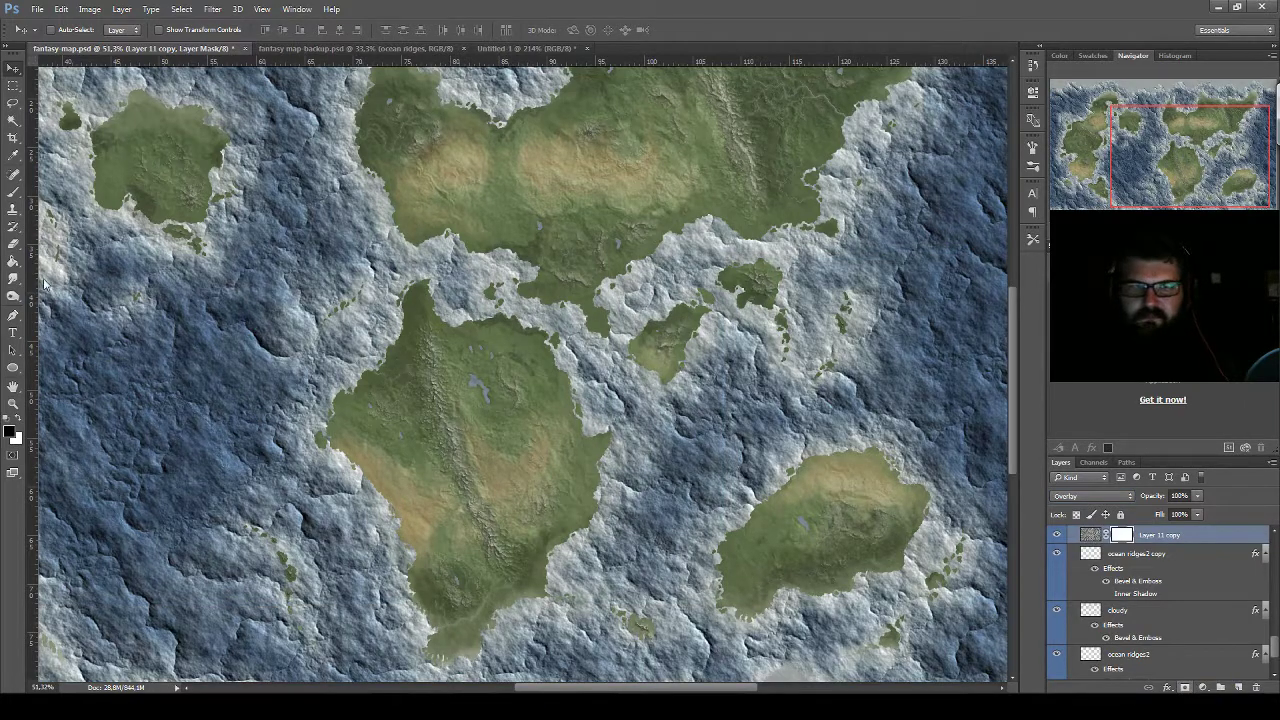
pyautogui.press('g')
pyautogui.click(541, 326)
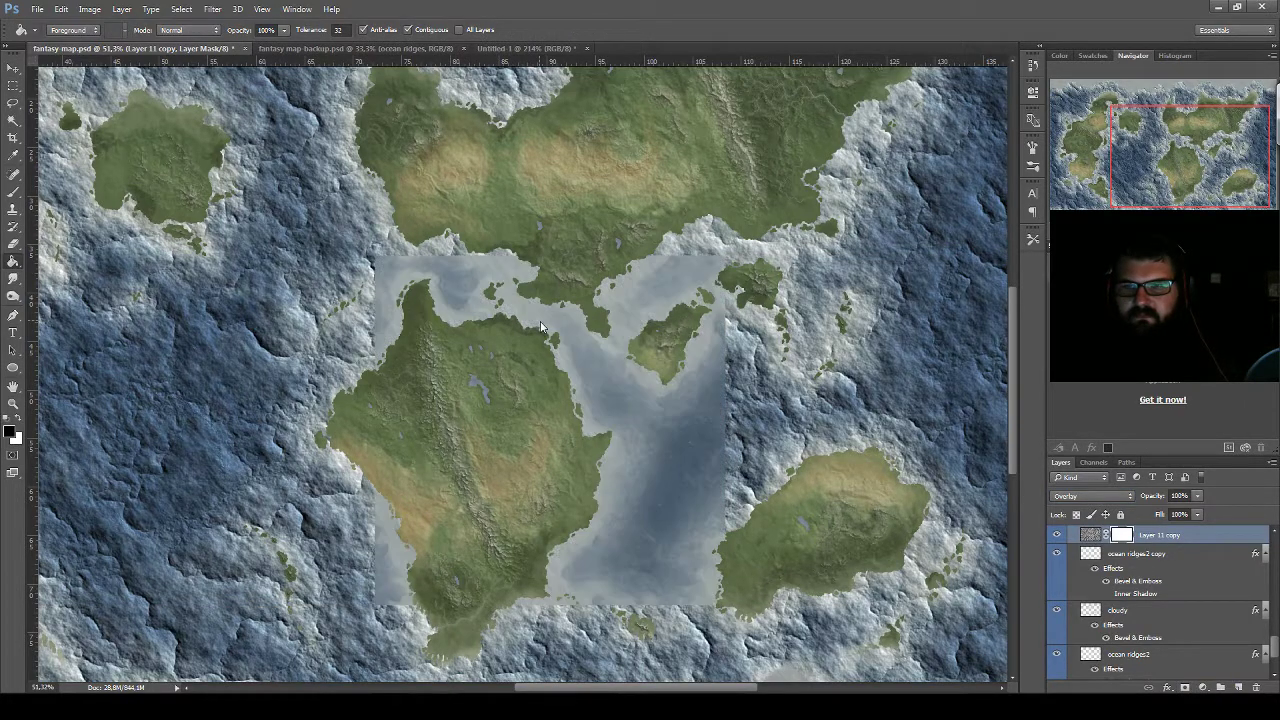
# Set up a white brush of about 175 pixels at 5% opacity for painting the mask
pyautogui.press('b')
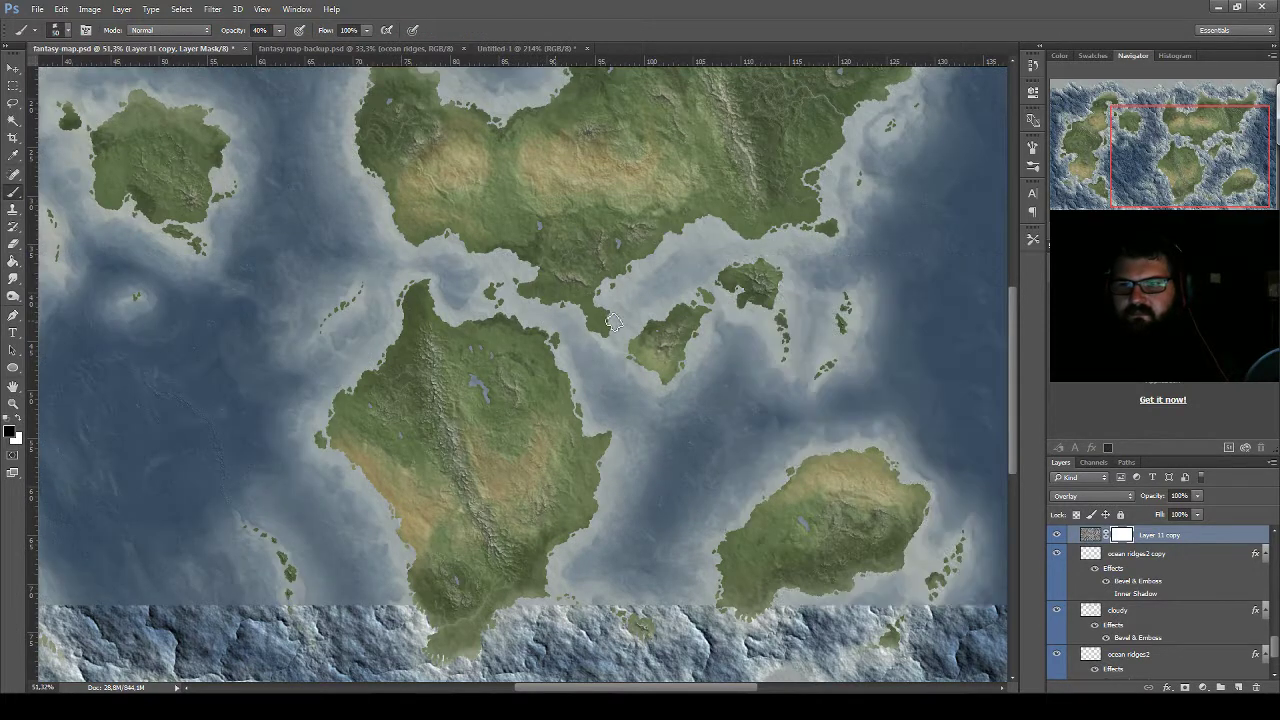
pyautogui.moveTo(845, 305); pyautogui.dragTo(645, 338)
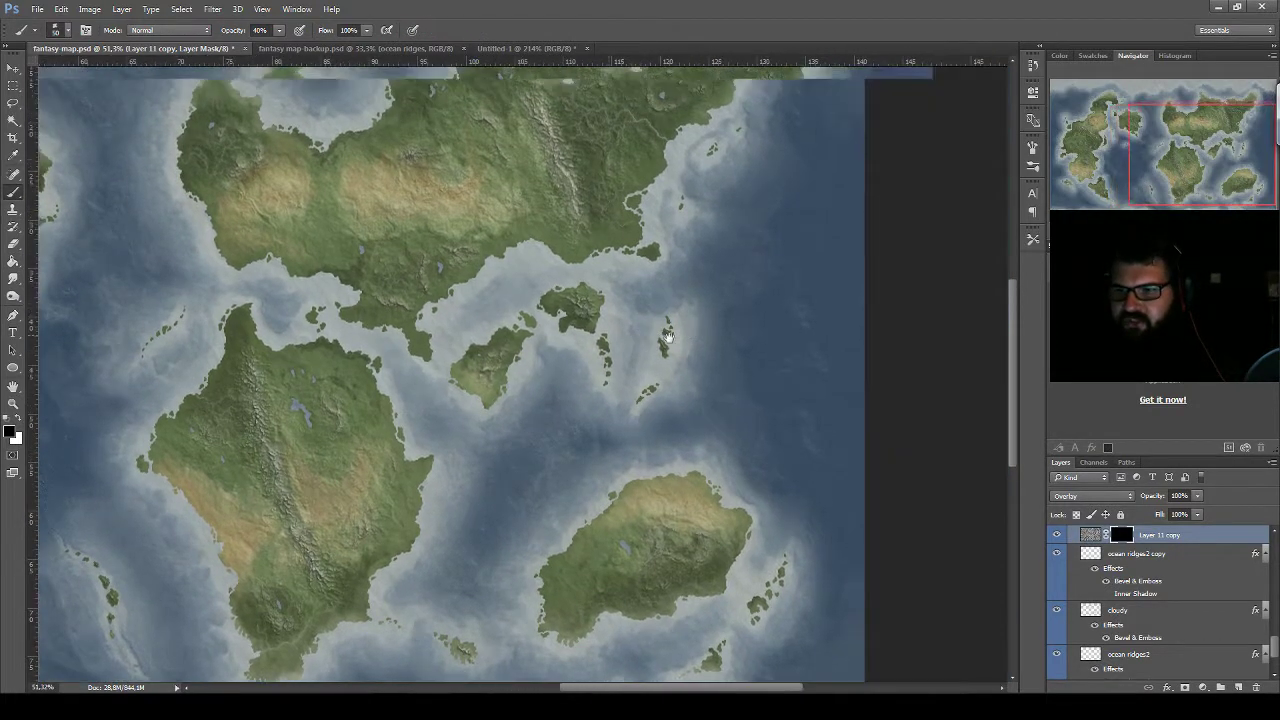
pyautogui.press('x')
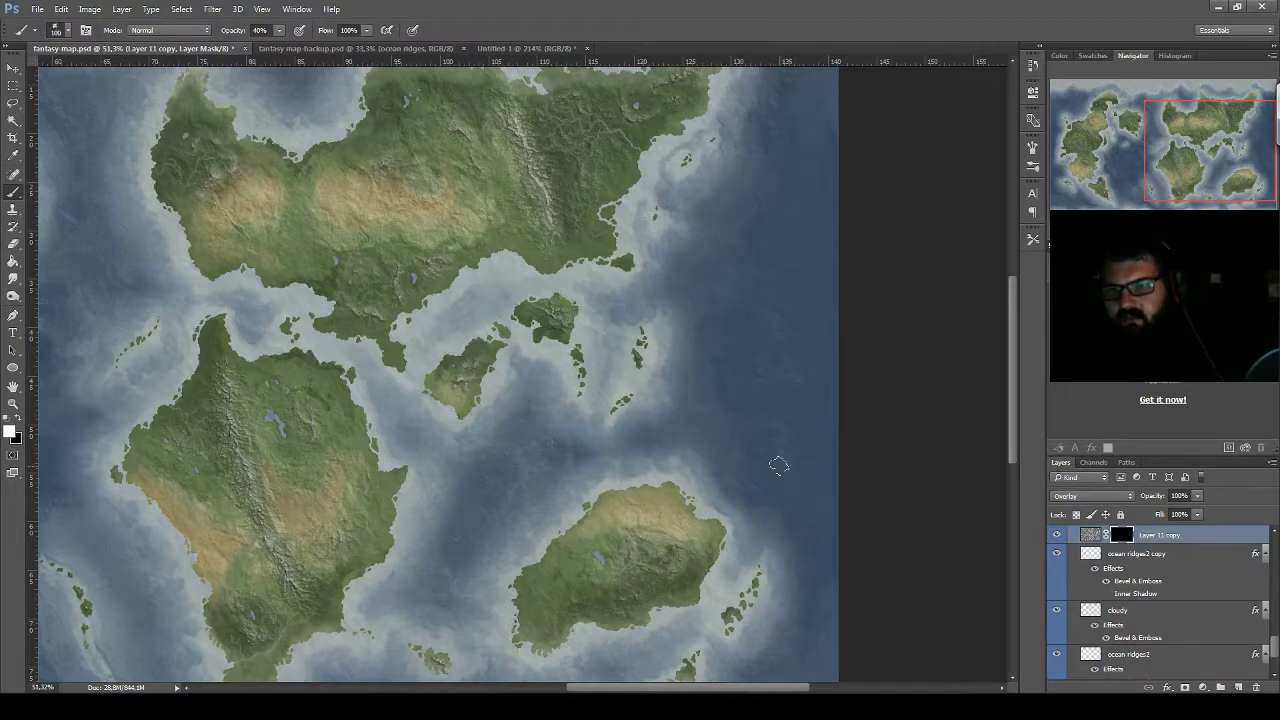
pyautogui.press(']')
pyautogui.press(']')
pyautogui.press(']')
pyautogui.press('2')
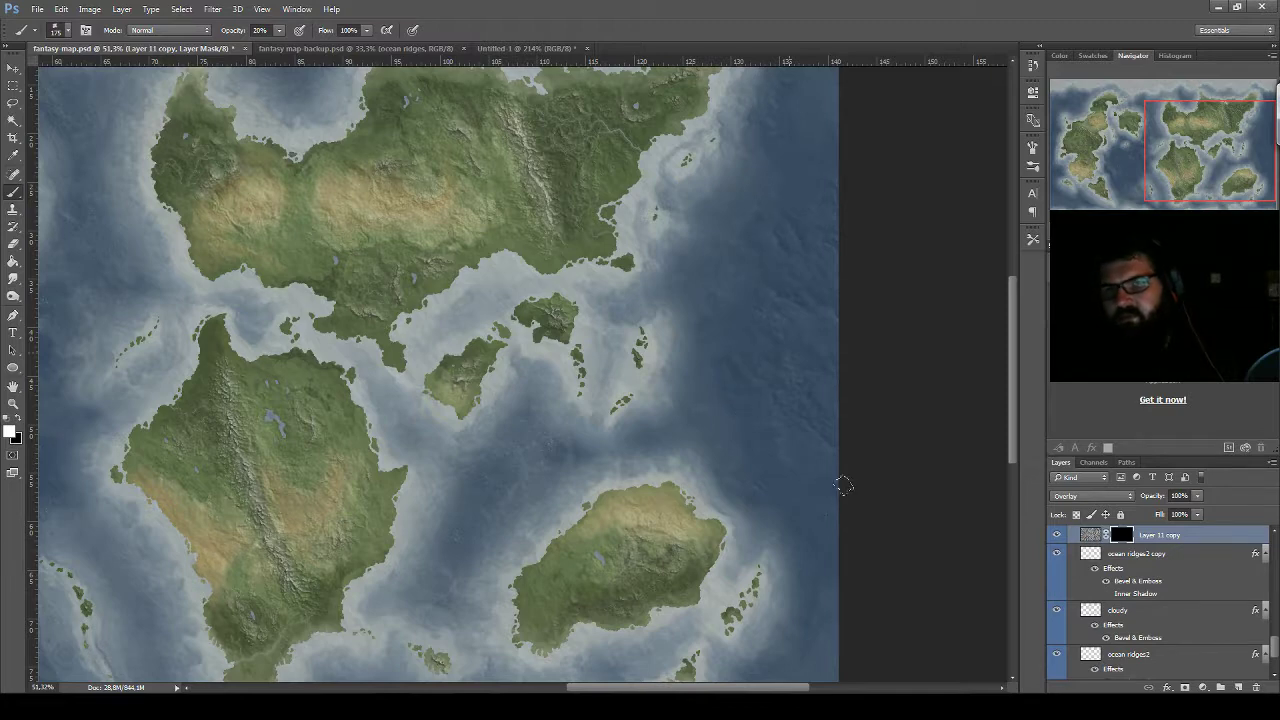
pyautogui.press('0')
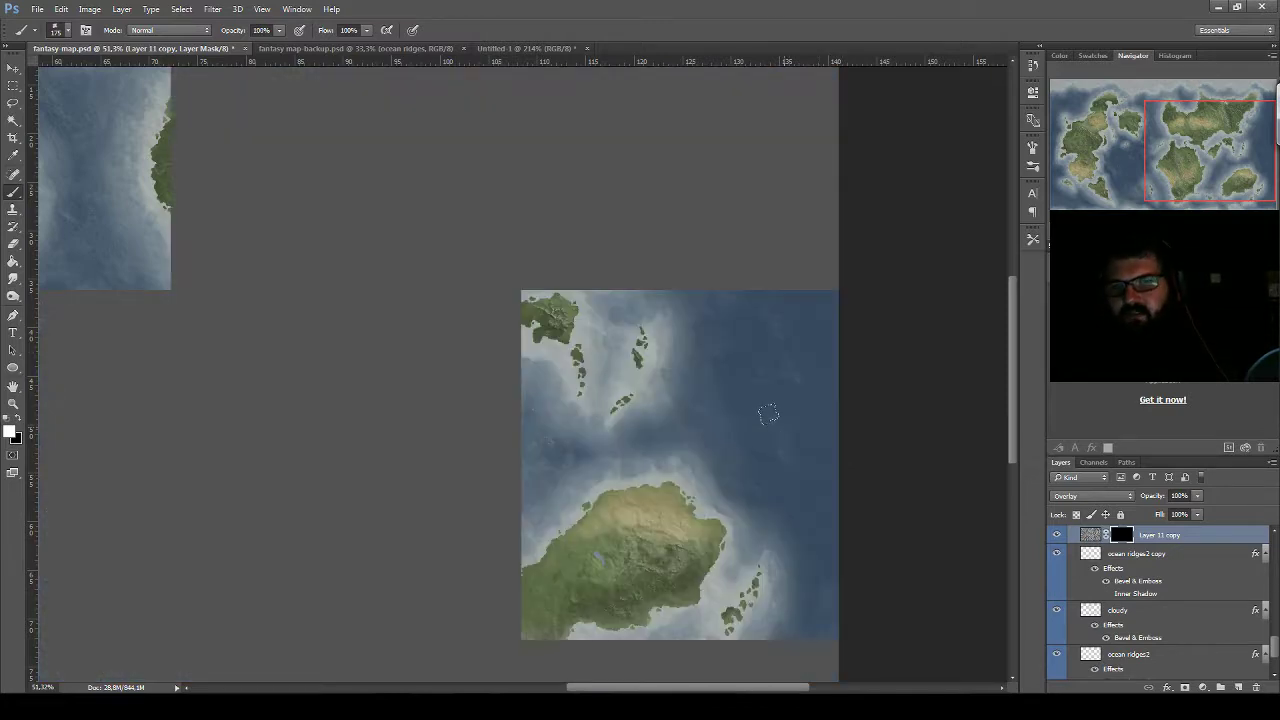
pyautogui.press('5')
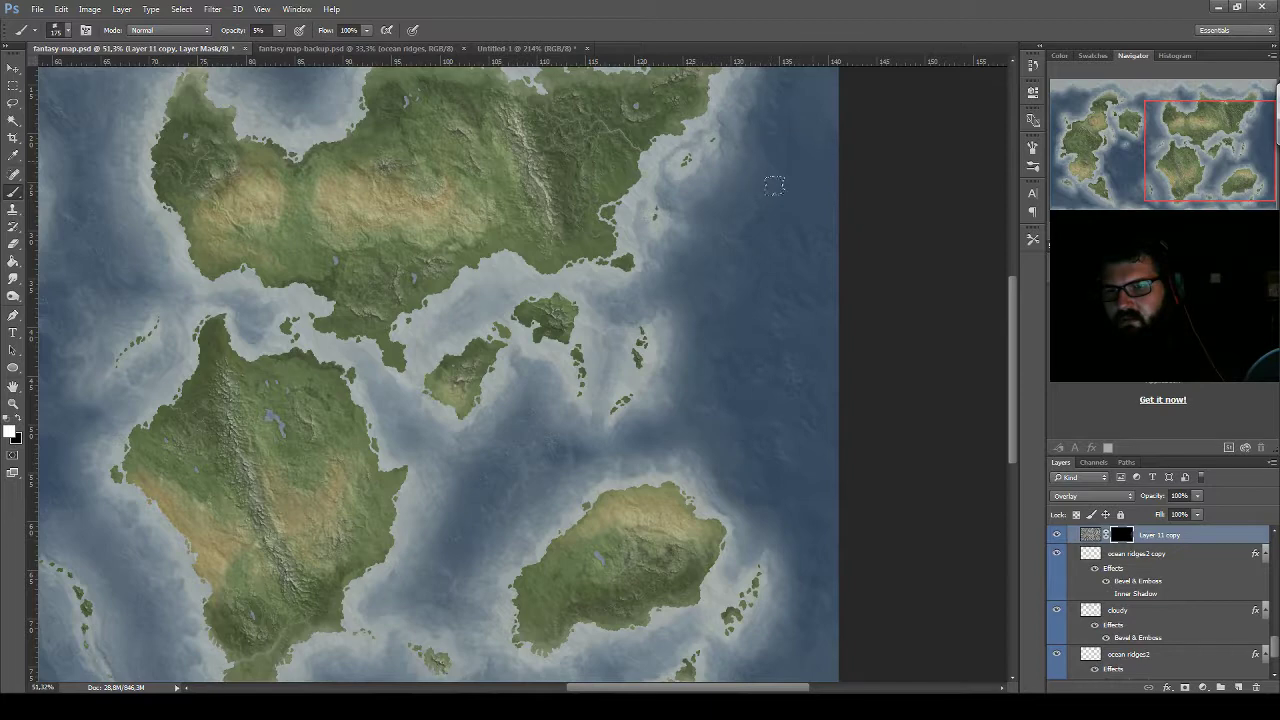
pyautogui.moveTo(721, 397); pyautogui.dragTo(931, 409)
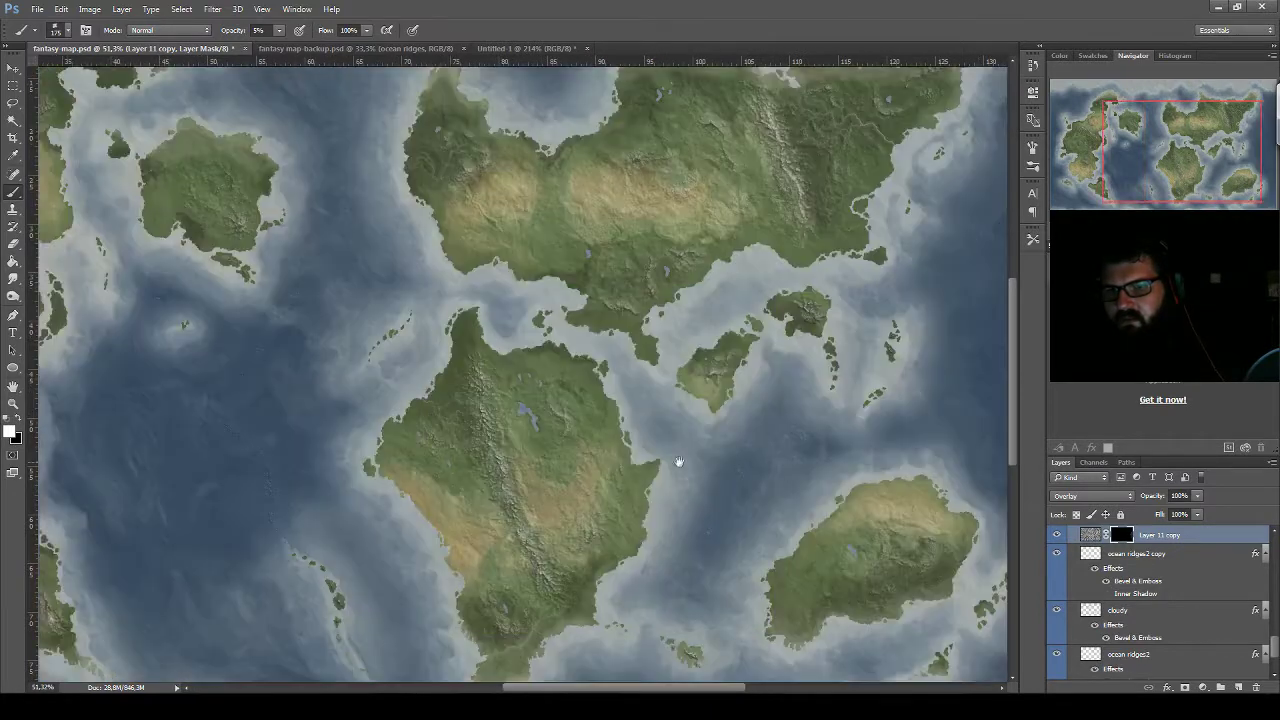
pyautogui.moveTo(677, 457)
pyautogui.mouseDown()
pyautogui.moveTo(810, 403)
pyautogui.moveTo(854, 350)
pyautogui.mouseUp()
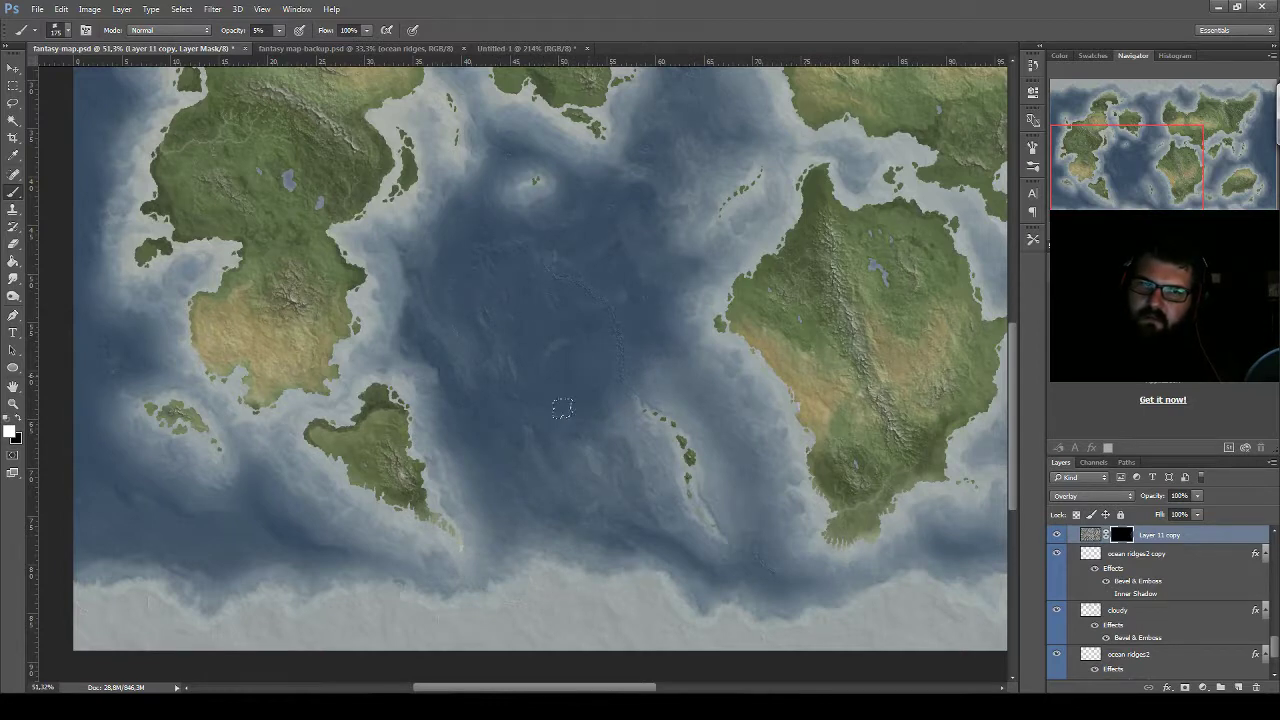
# Paint faint 5% white strokes on Layer 11 copy's mask over the western, central and eastern deep ocean
pyautogui.moveTo(476, 393); pyautogui.dragTo(503, 255)
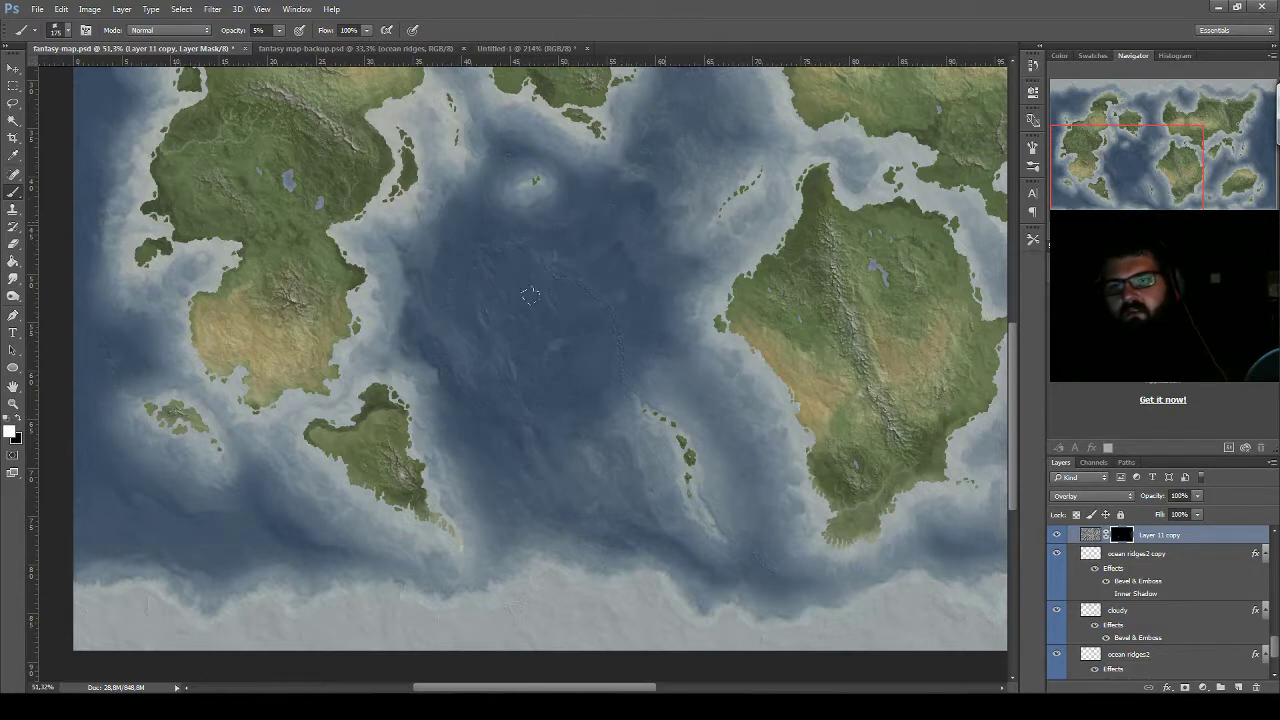
pyautogui.moveTo(743, 315); pyautogui.dragTo(680, 448)
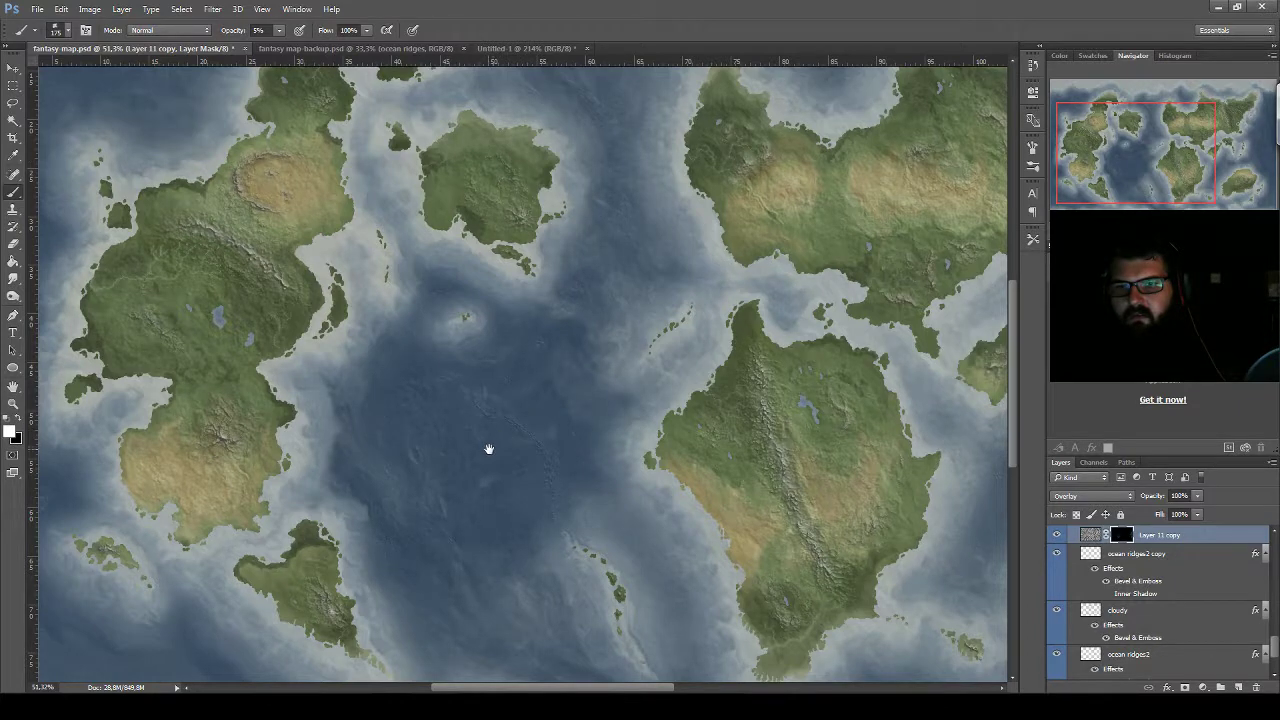
pyautogui.moveTo(489, 449); pyautogui.dragTo(643, 343)
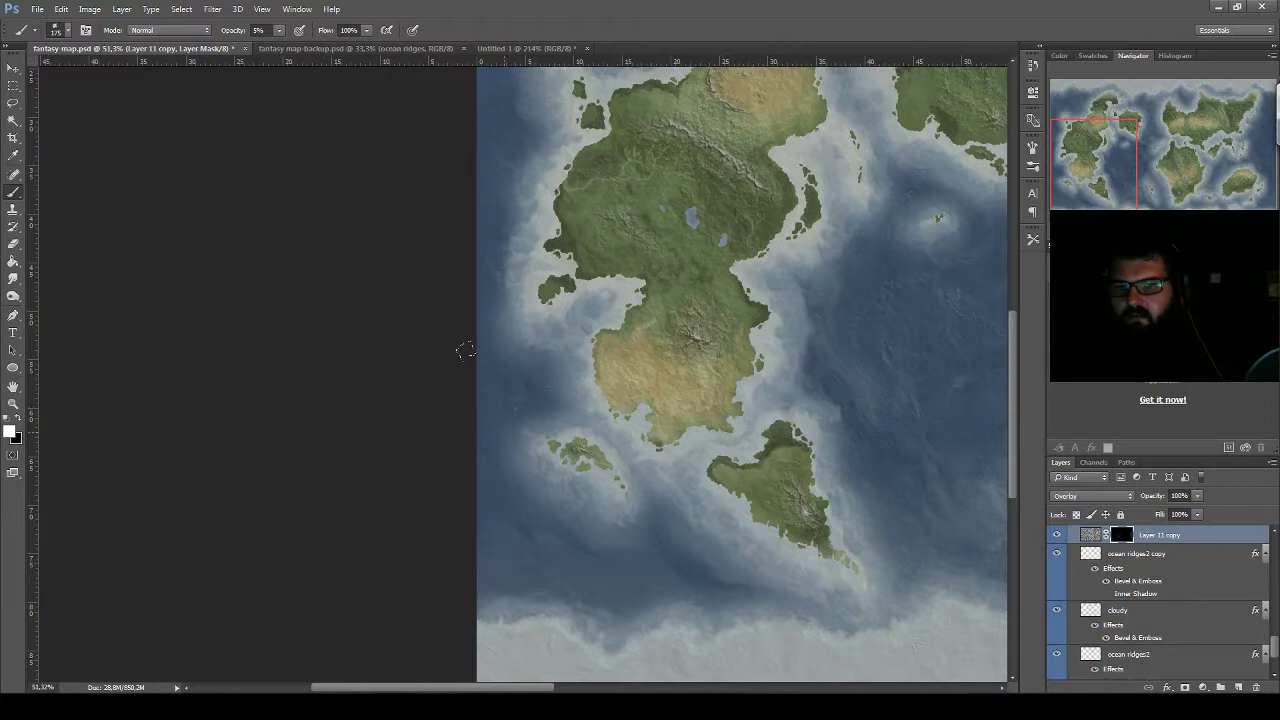
pyautogui.moveTo(582, 332); pyautogui.dragTo(638, 487)
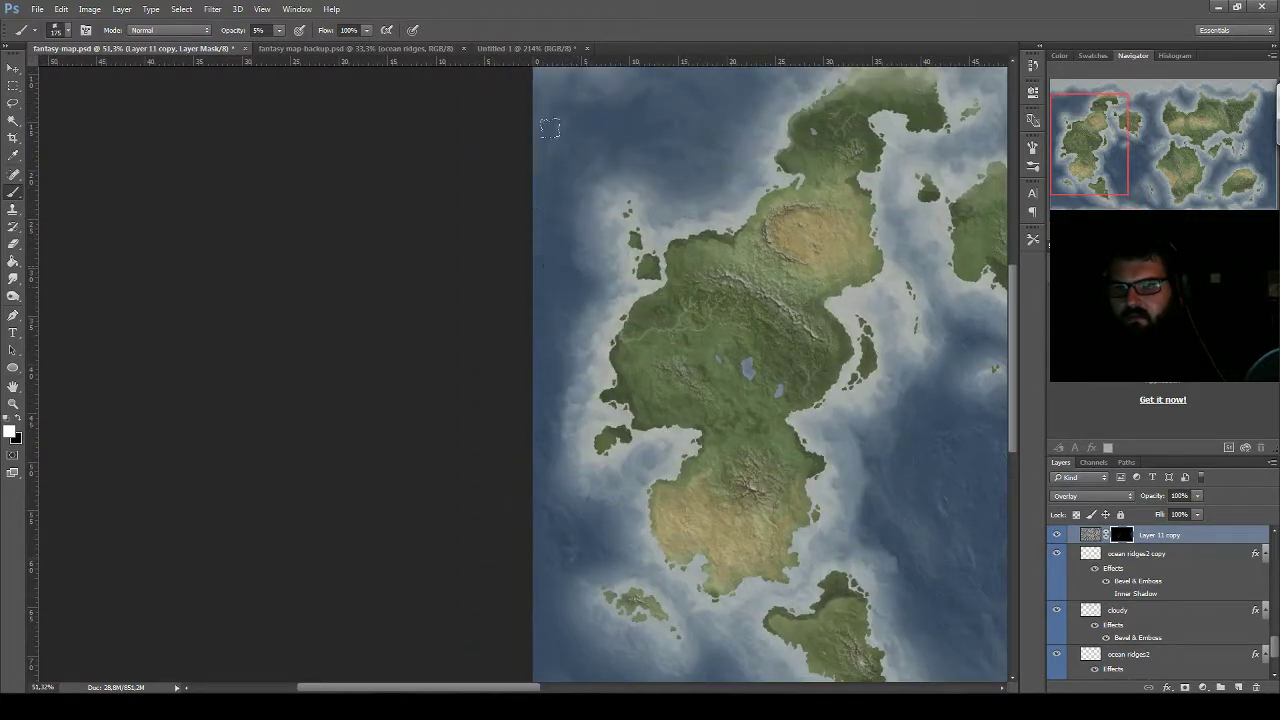
pyautogui.moveTo(734, 268)
pyautogui.mouseDown()
pyautogui.moveTo(604, 423)
pyautogui.moveTo(327, 421)
pyautogui.mouseUp()
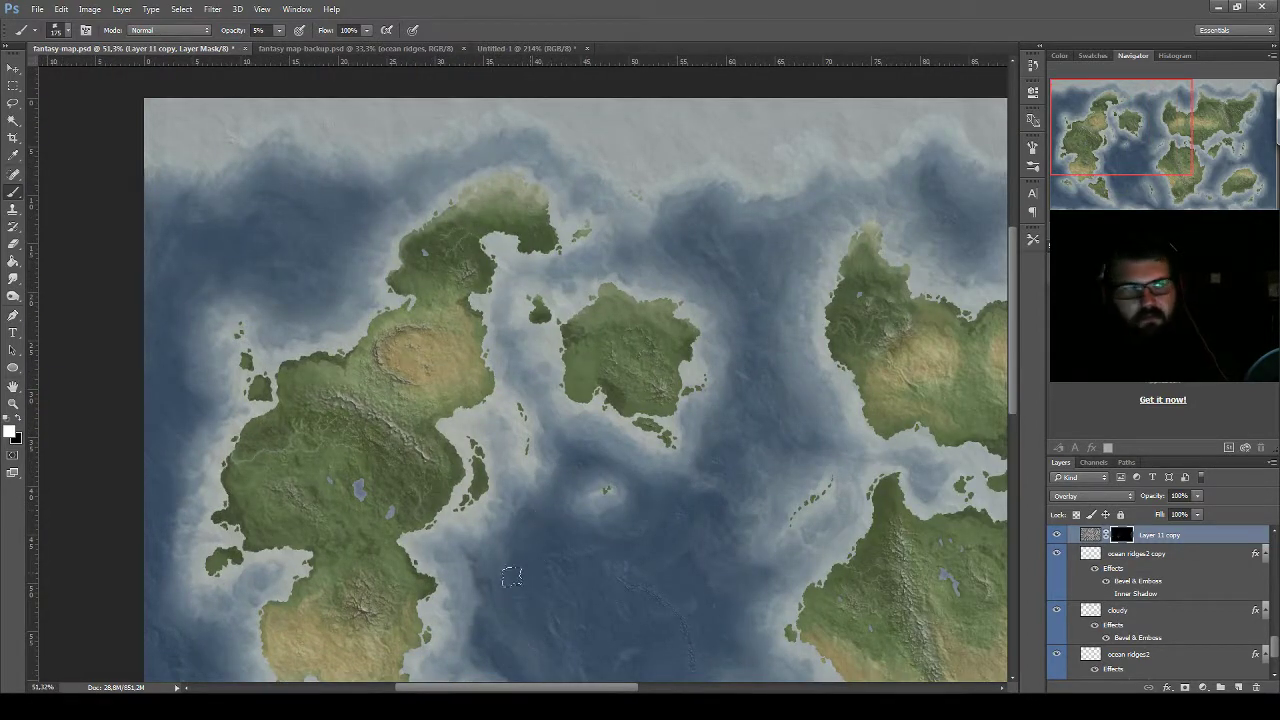
pyautogui.moveTo(700, 554); pyautogui.dragTo(686, 518)
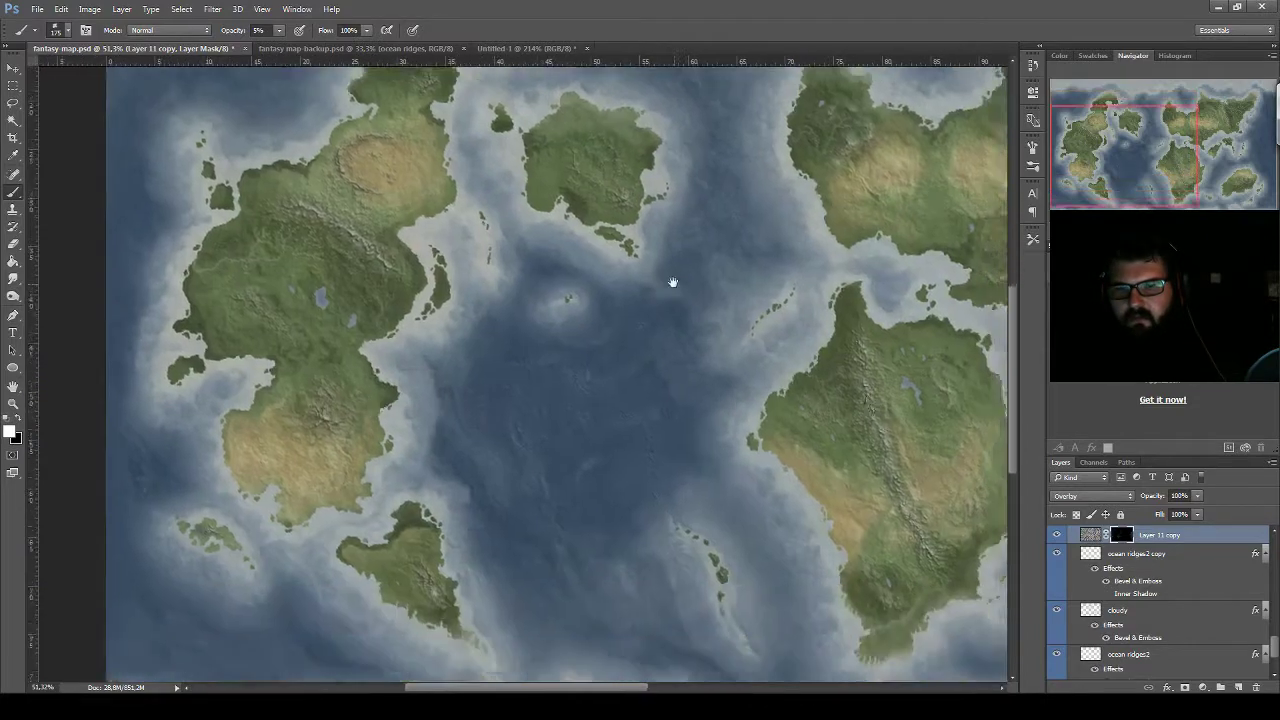
pyautogui.moveTo(705, 460); pyautogui.dragTo(674, 238)
pyautogui.moveTo(505, 517); pyautogui.dragTo(771, 600)
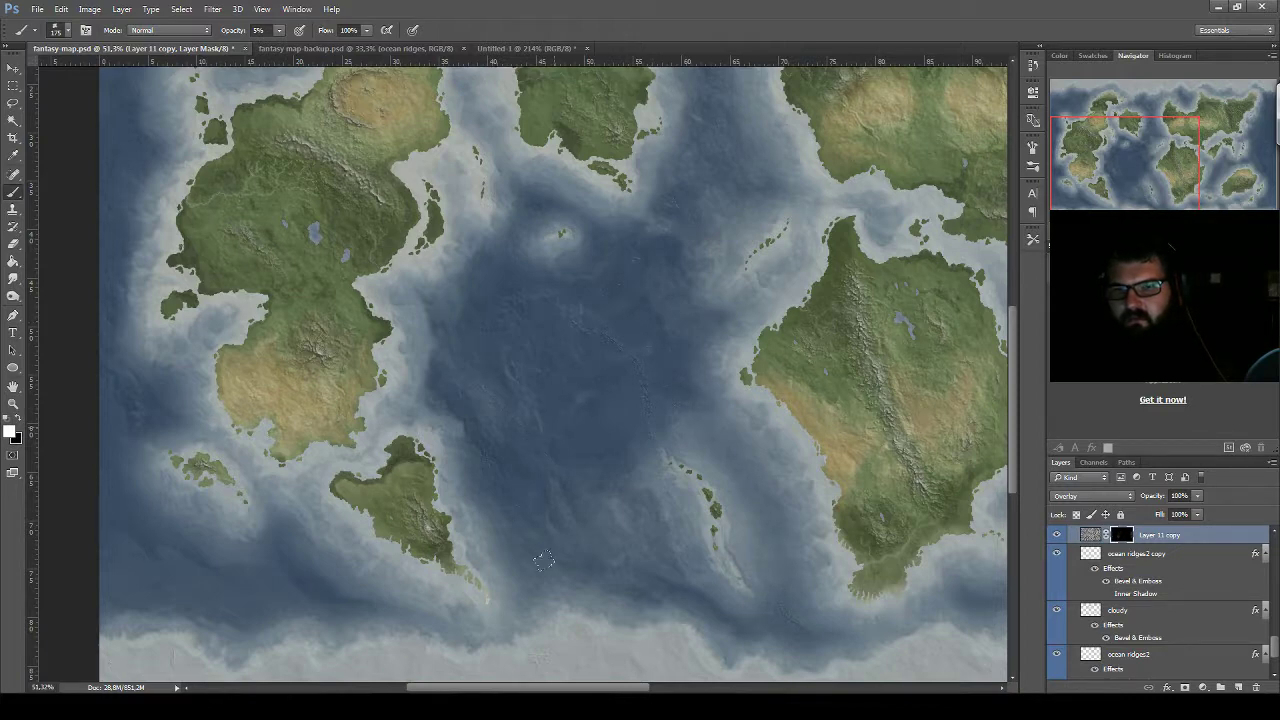
pyautogui.moveTo(598, 533); pyautogui.dragTo(413, 678)
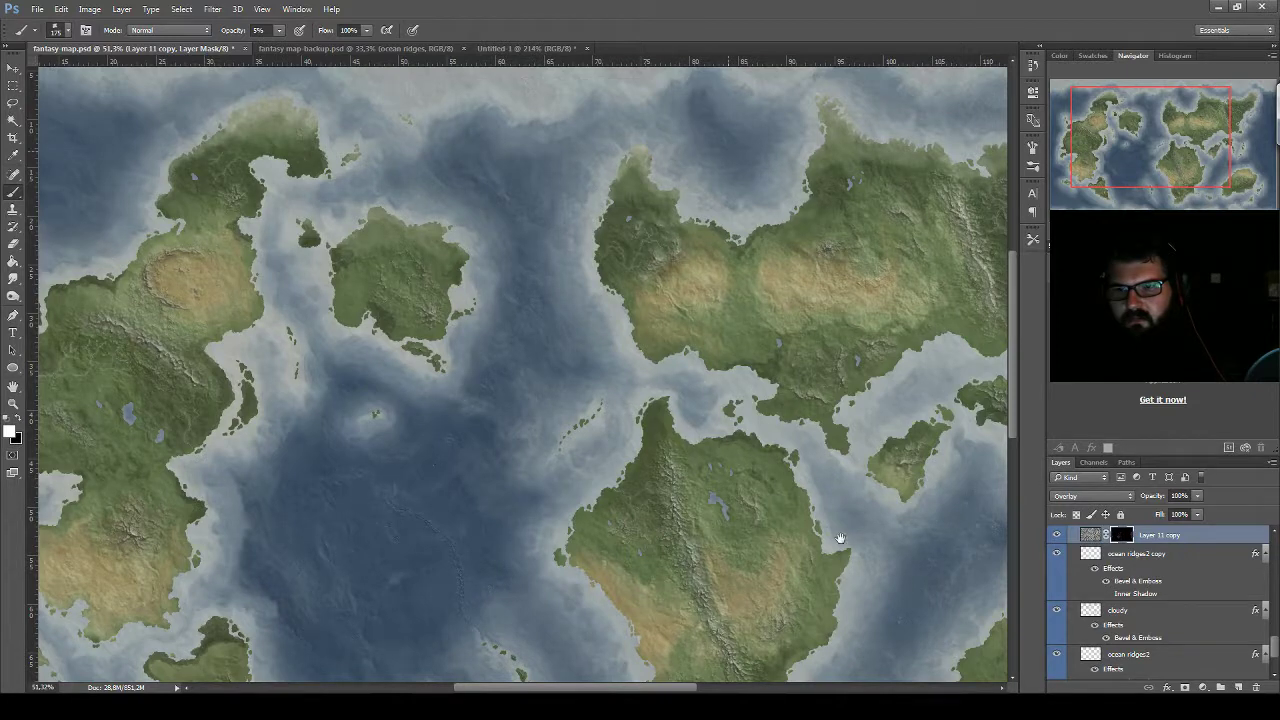
pyautogui.moveTo(672, 355); pyautogui.dragTo(620, 310)
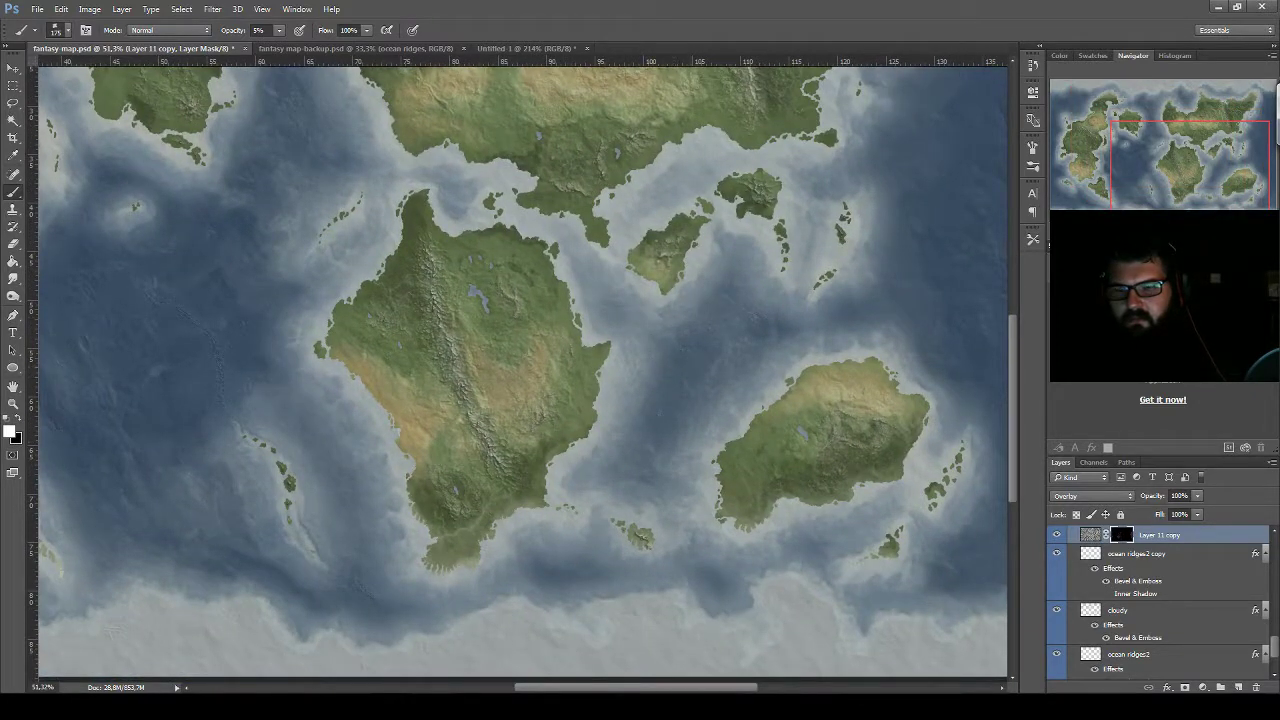
pyautogui.moveTo(880, 340); pyautogui.dragTo(565, 380)
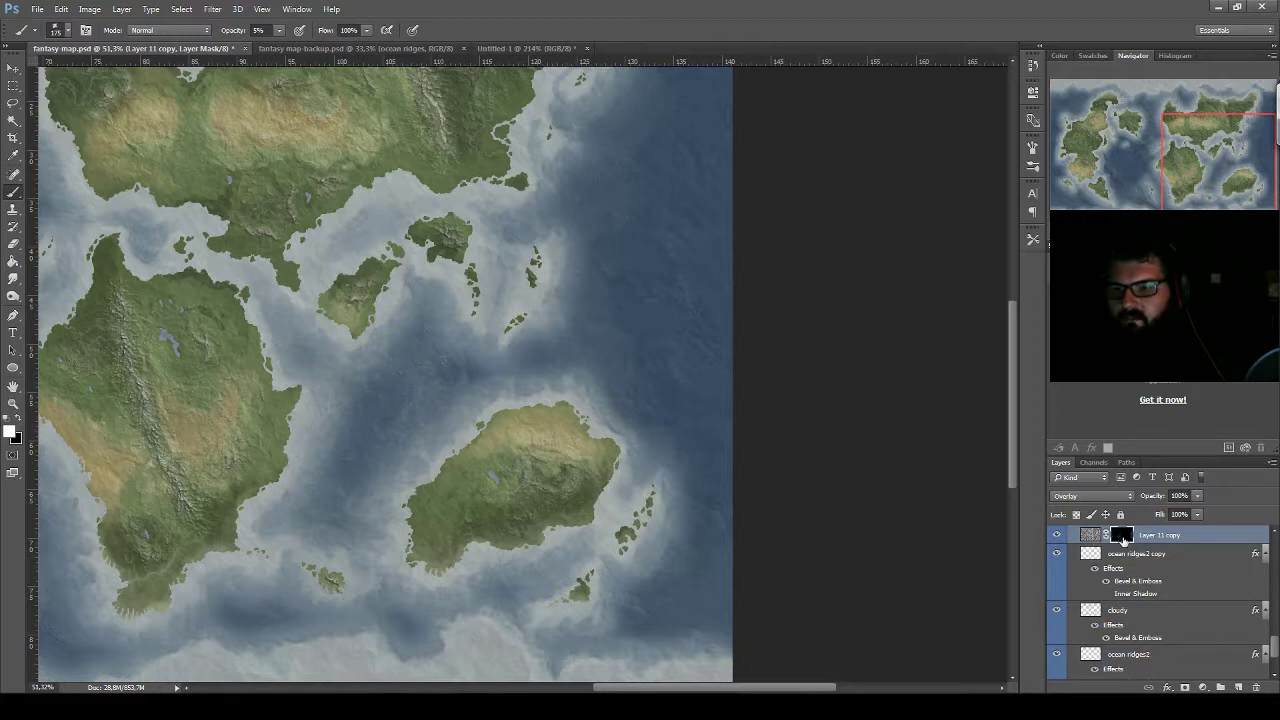
pyautogui.click(13, 278)
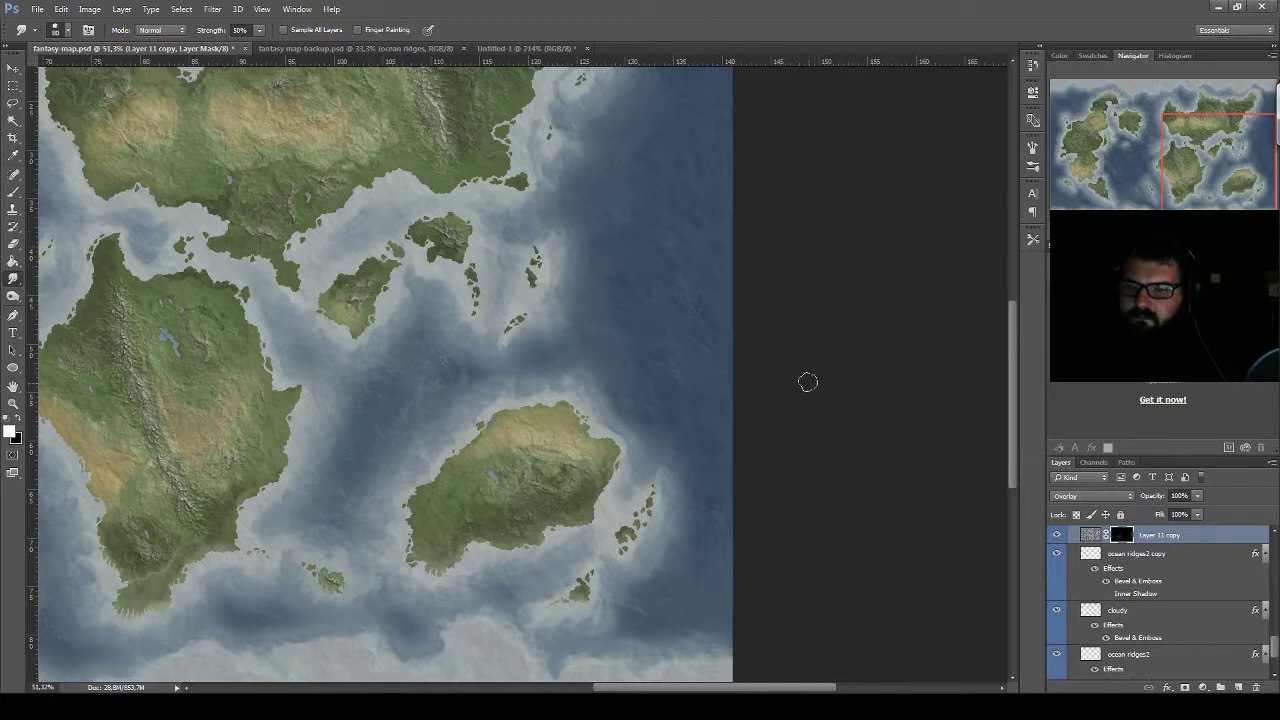
pyautogui.moveTo(620, 286)
pyautogui.mouseDown()
pyautogui.moveTo(651, 380)
pyautogui.moveTo(563, 314)
pyautogui.moveTo(590, 376)
pyautogui.moveTo(860, 354)
pyautogui.mouseUp()
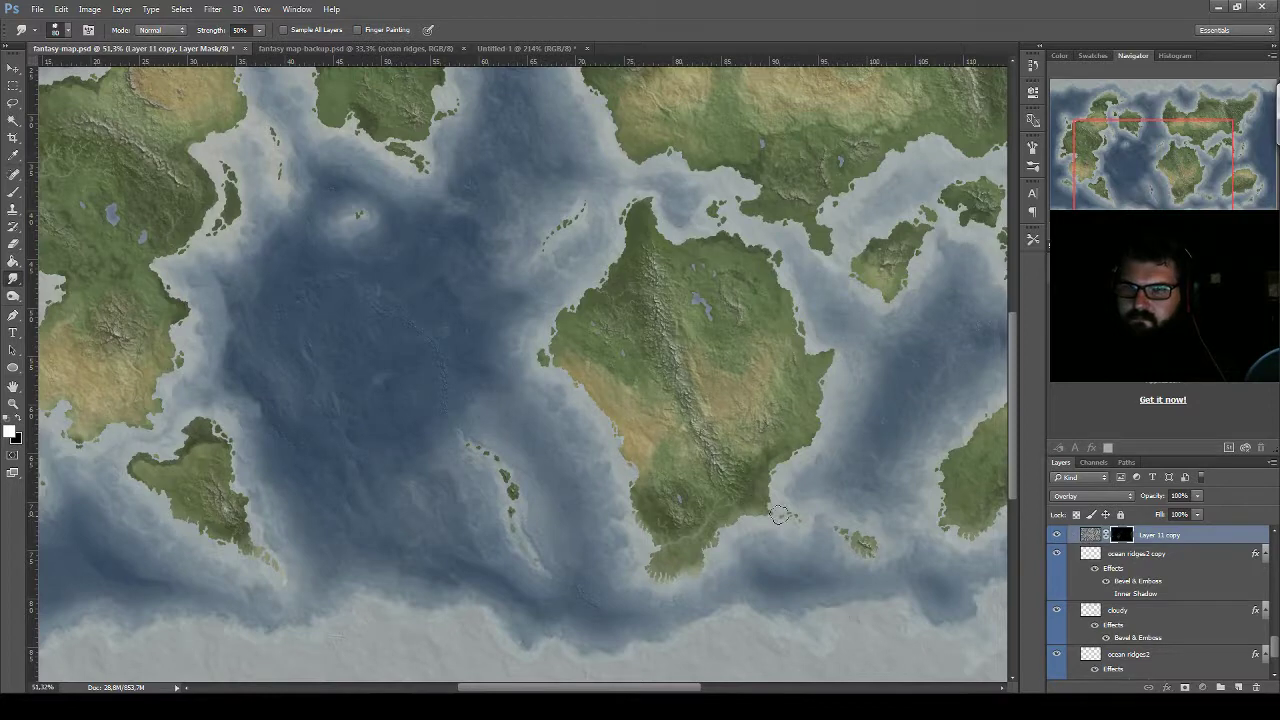
pyautogui.hscroll(5, 646, 443)
pyautogui.hscroll(5, 674, 369)
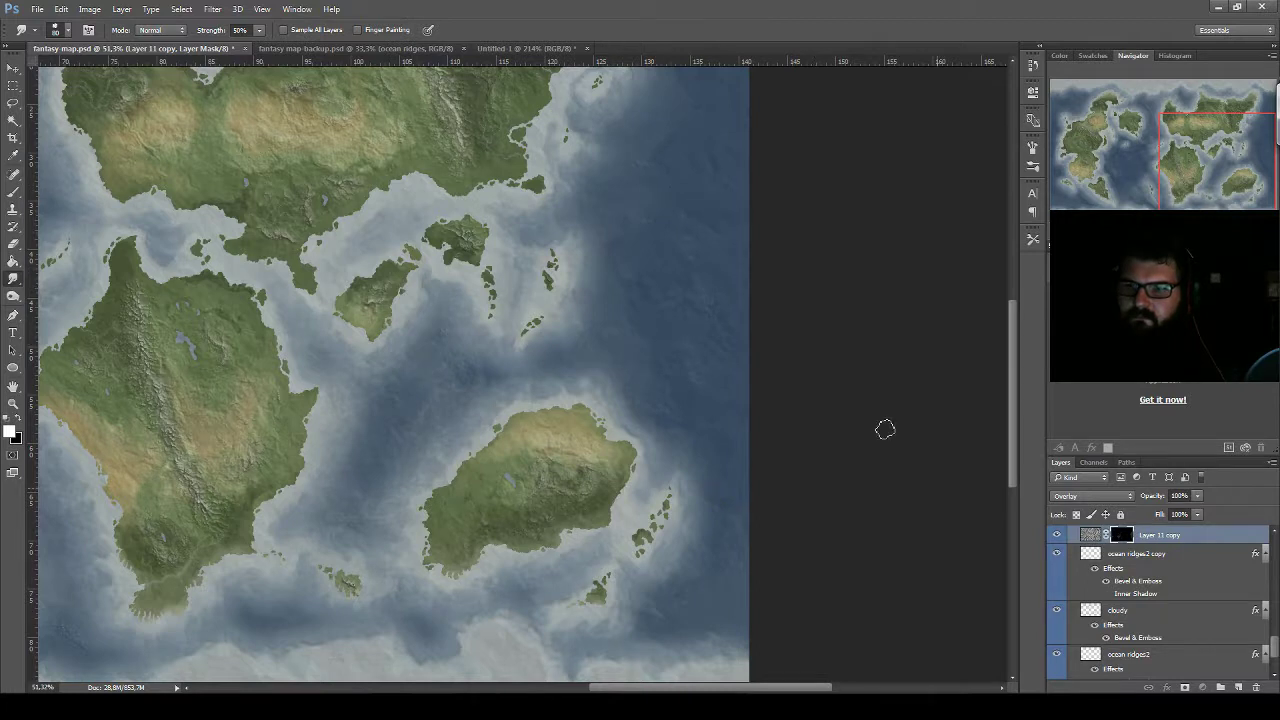
pyautogui.click(1090, 534)
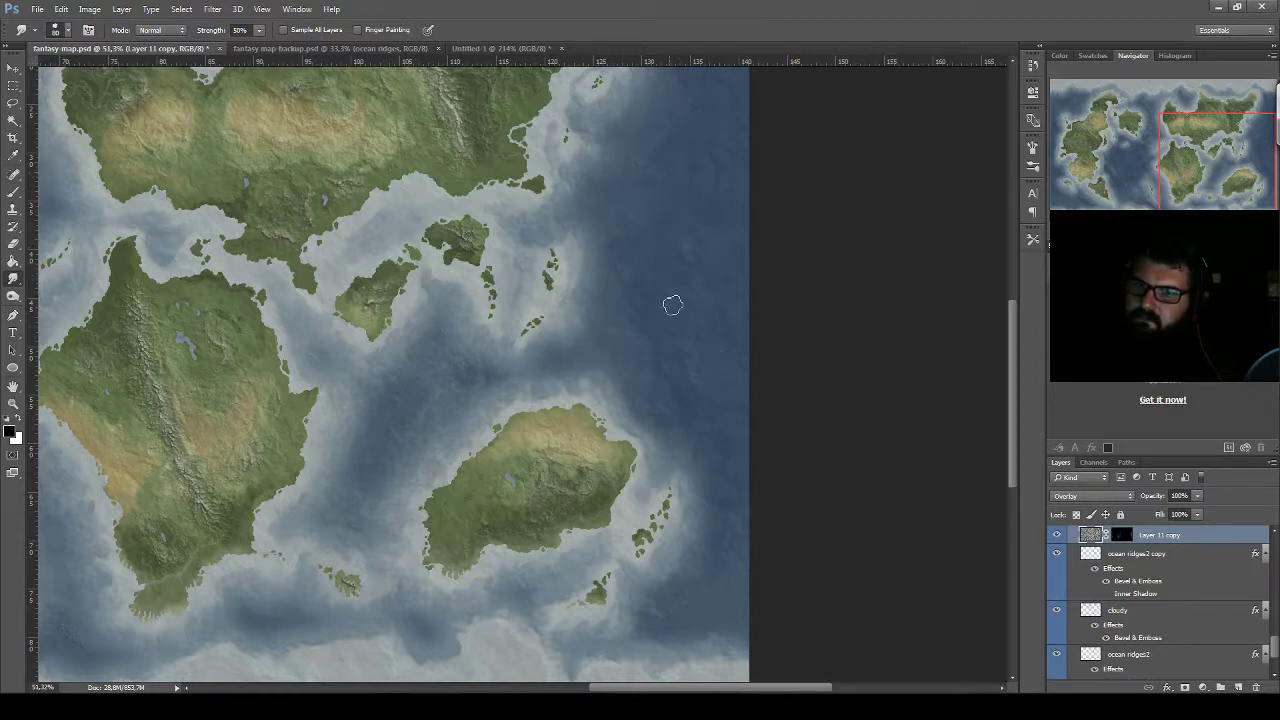
pyautogui.moveTo(570, 517); pyautogui.dragTo(890, 525)
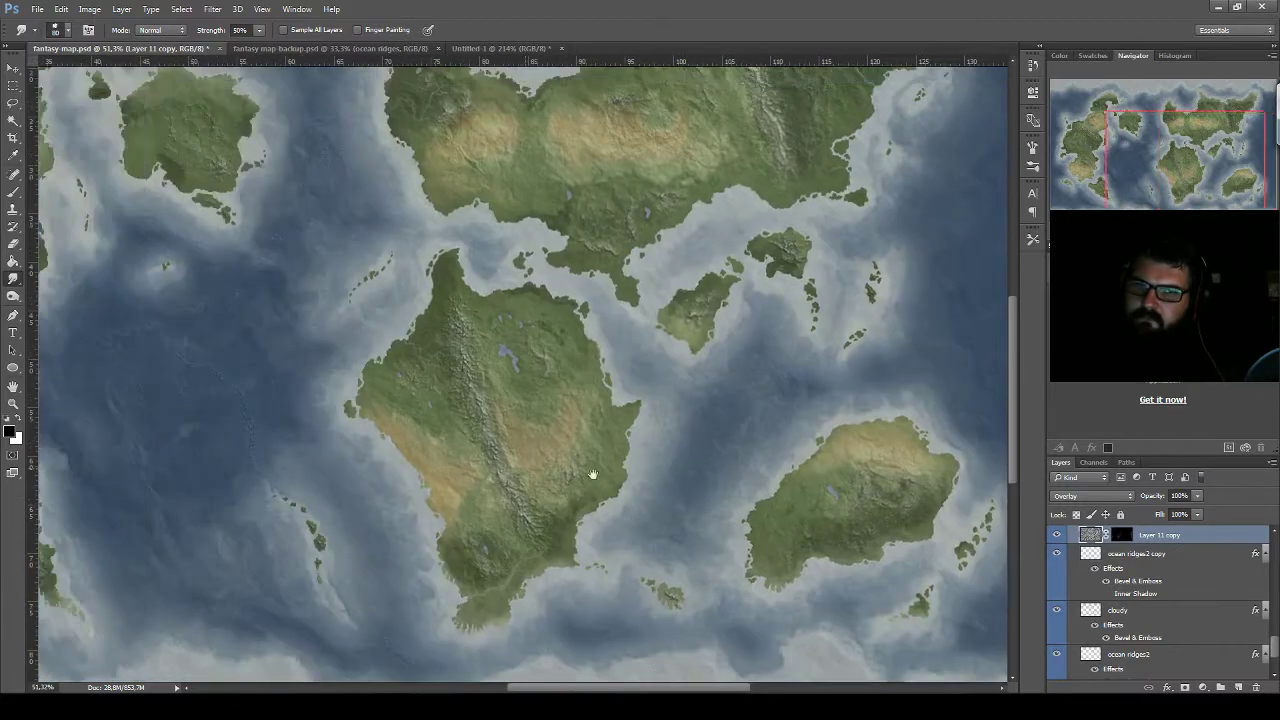
pyautogui.moveTo(591, 471); pyautogui.dragTo(860, 475)
pyautogui.moveTo(425, 491); pyautogui.dragTo(578, 472)
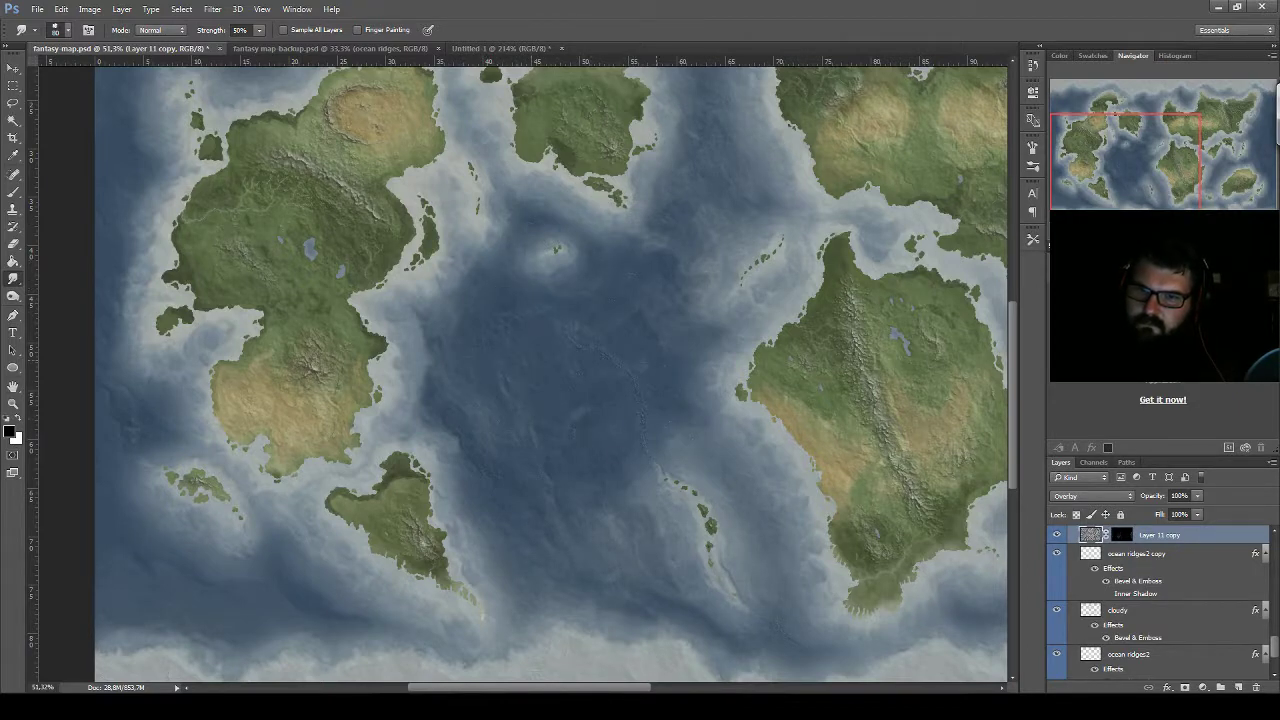
pyautogui.moveTo(316, 502)
pyautogui.mouseDown()
pyautogui.moveTo(621, 477)
pyautogui.moveTo(700, 517)
pyautogui.mouseUp()
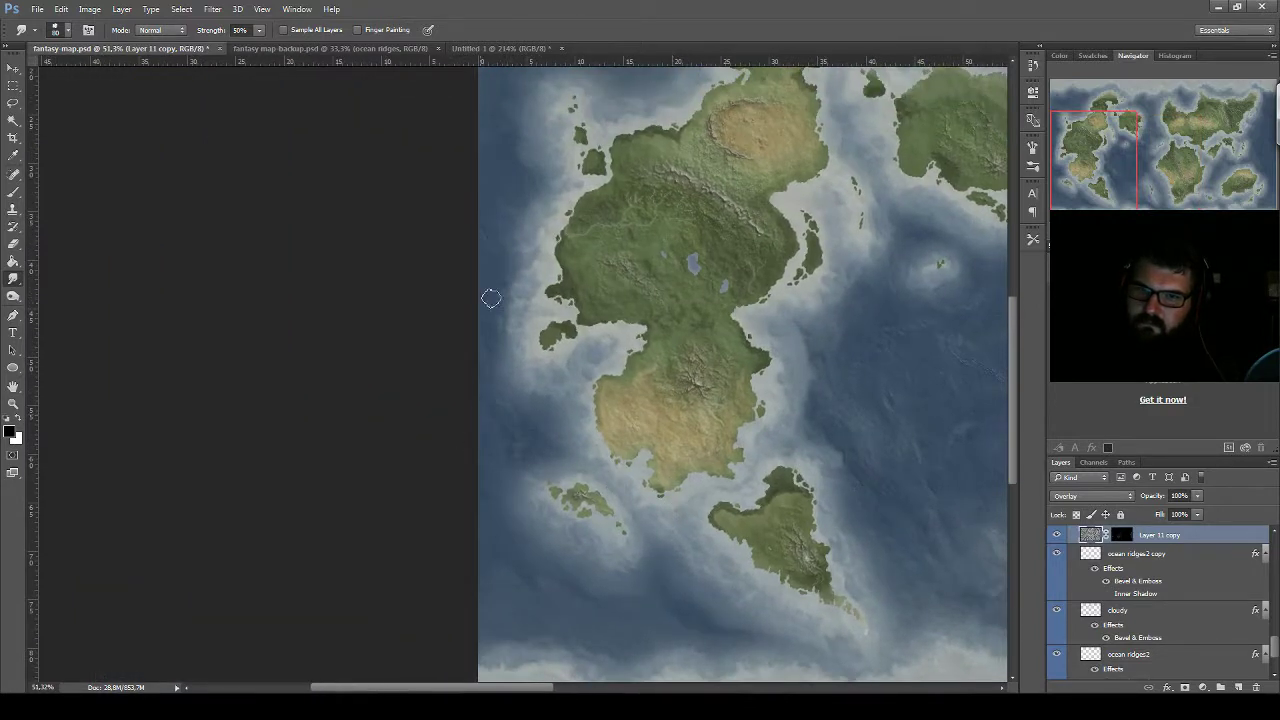
pyautogui.moveTo(815, 341)
pyautogui.mouseDown()
pyautogui.moveTo(691, 326)
pyautogui.moveTo(540, 443)
pyautogui.mouseUp()
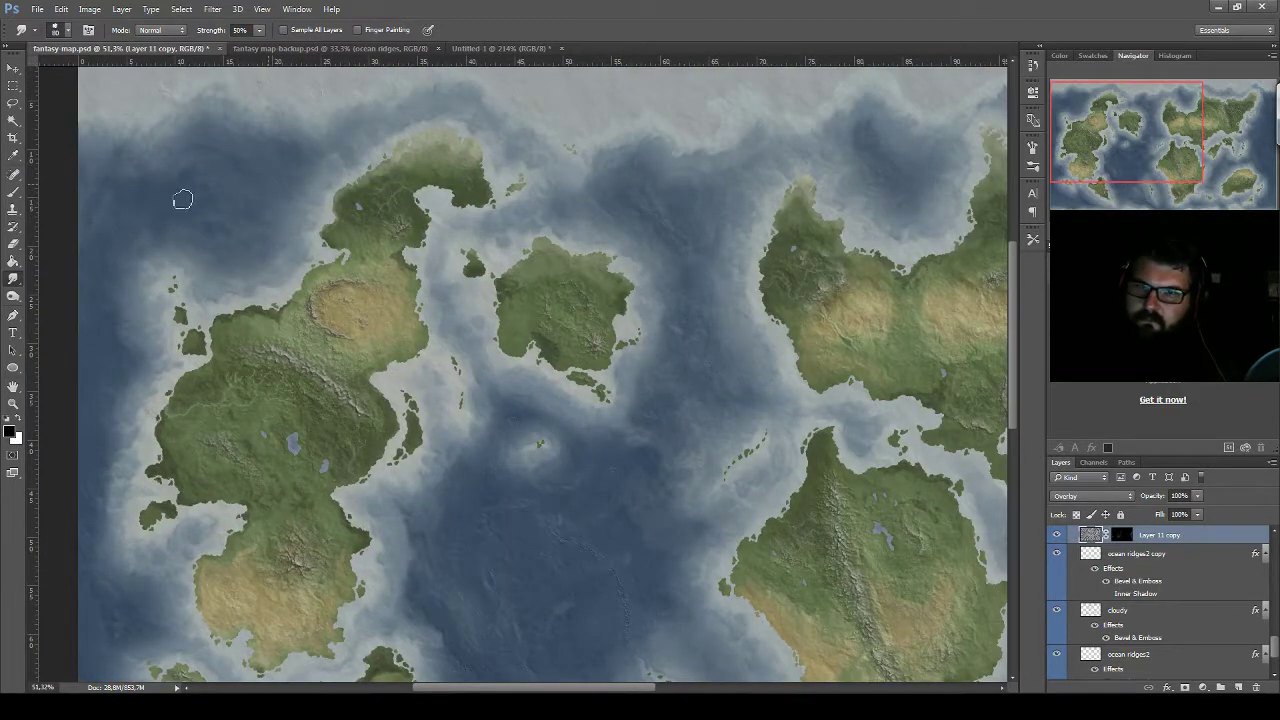
pyautogui.scroll(-2, 597, 469)
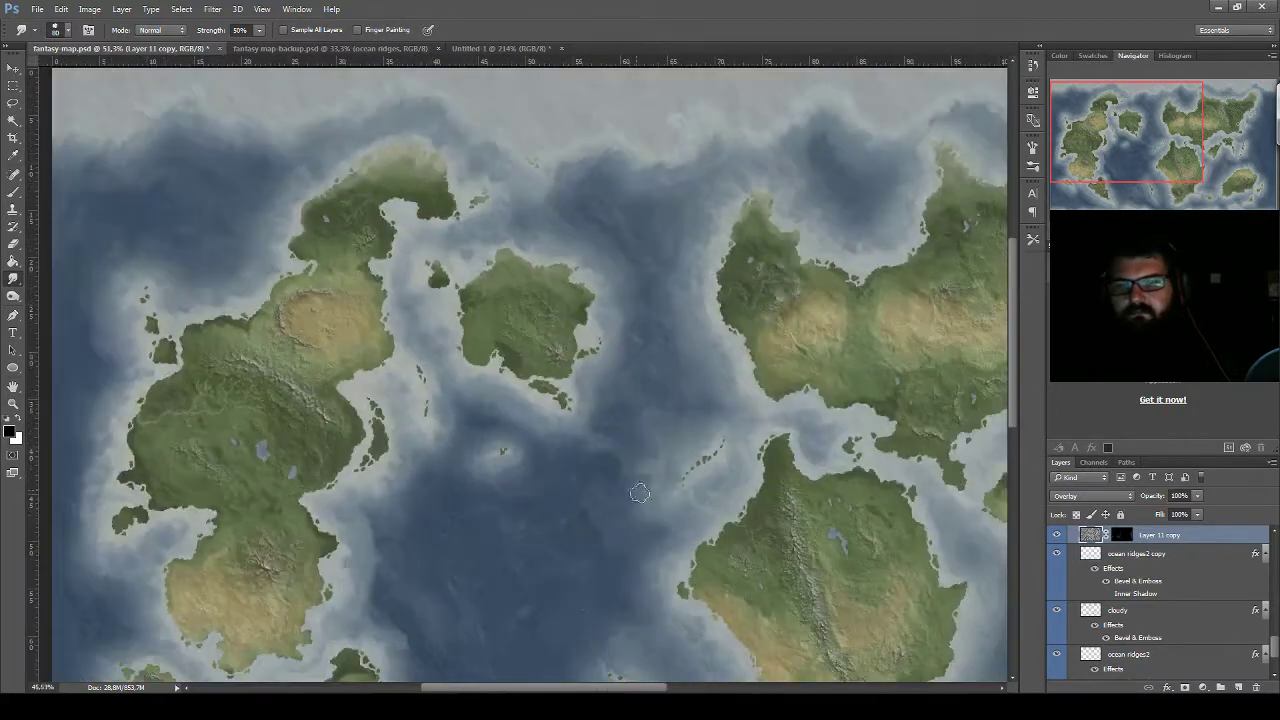
pyautogui.scroll(-2, 644, 497)
pyautogui.scroll(2, 470, 430)
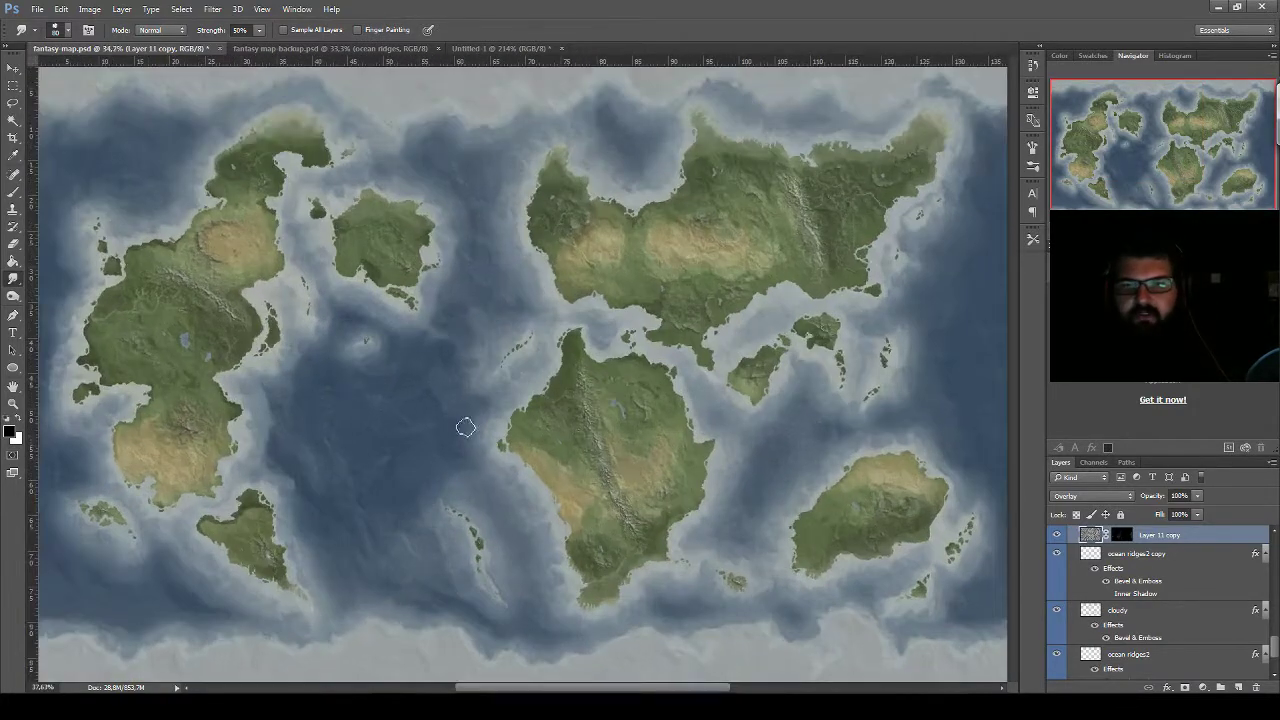
pyautogui.moveTo(278, 688)
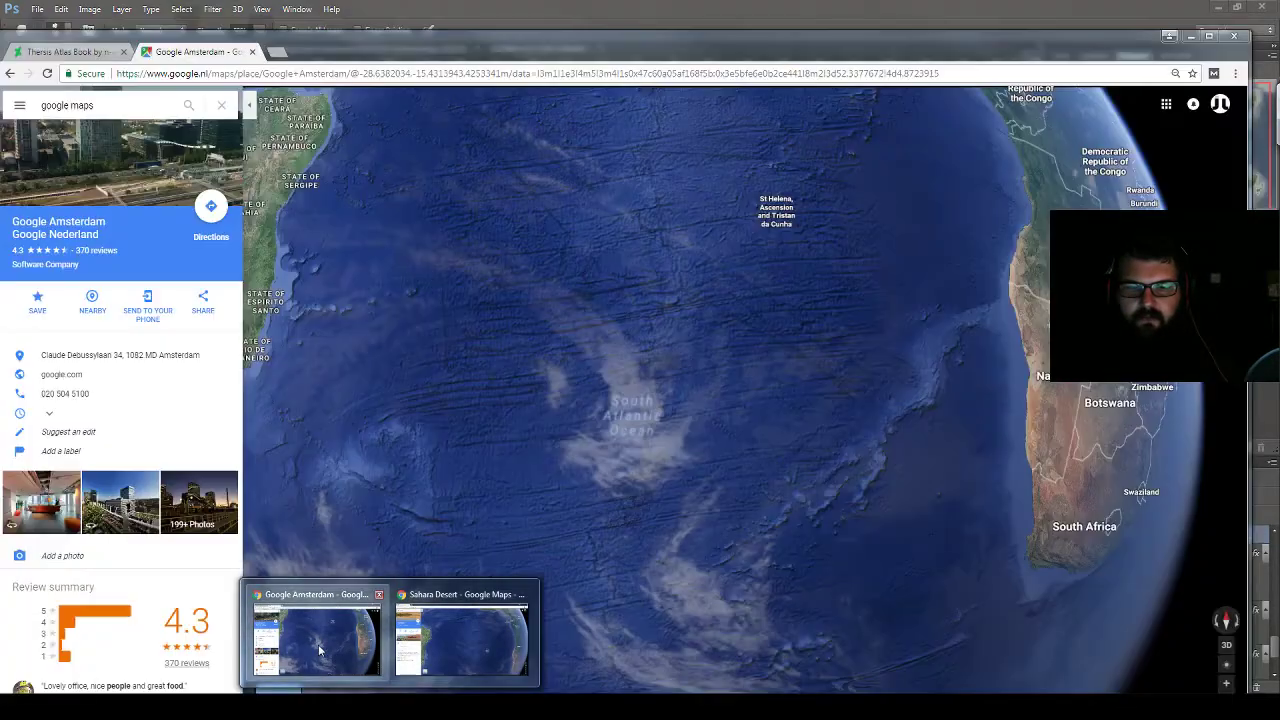
pyautogui.click(334, 643)
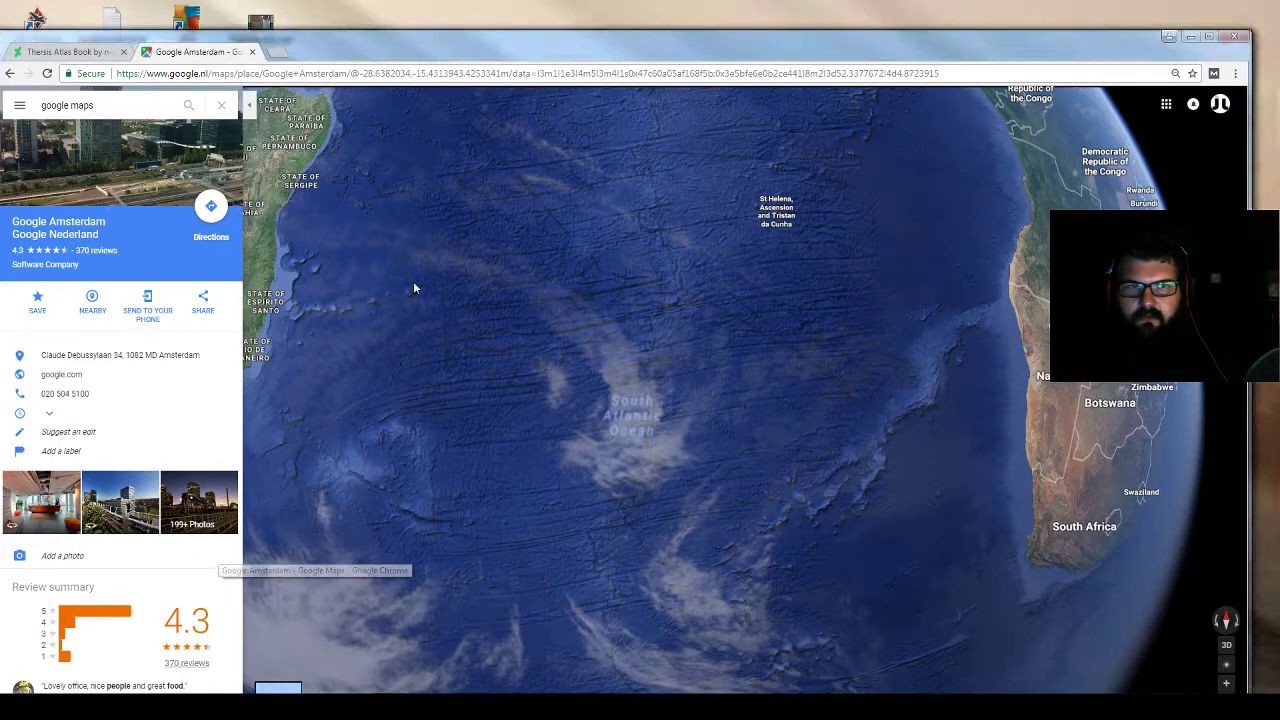
pyautogui.moveTo(1100, 40); pyautogui.dragTo(60, 86)
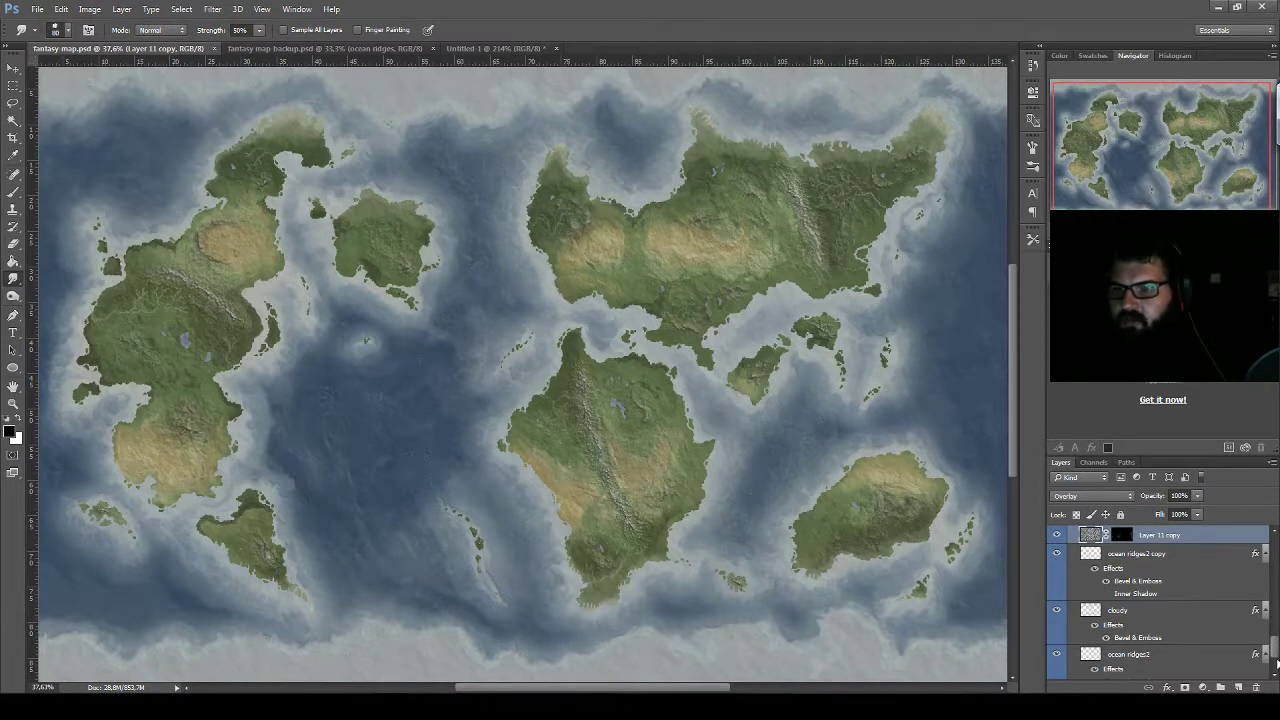
# Open Blending Options for 'land layer' from its Layers panel context menu
pyautogui.scroll(1, 1276, 652)
pyautogui.scroll(1, 1276, 652)
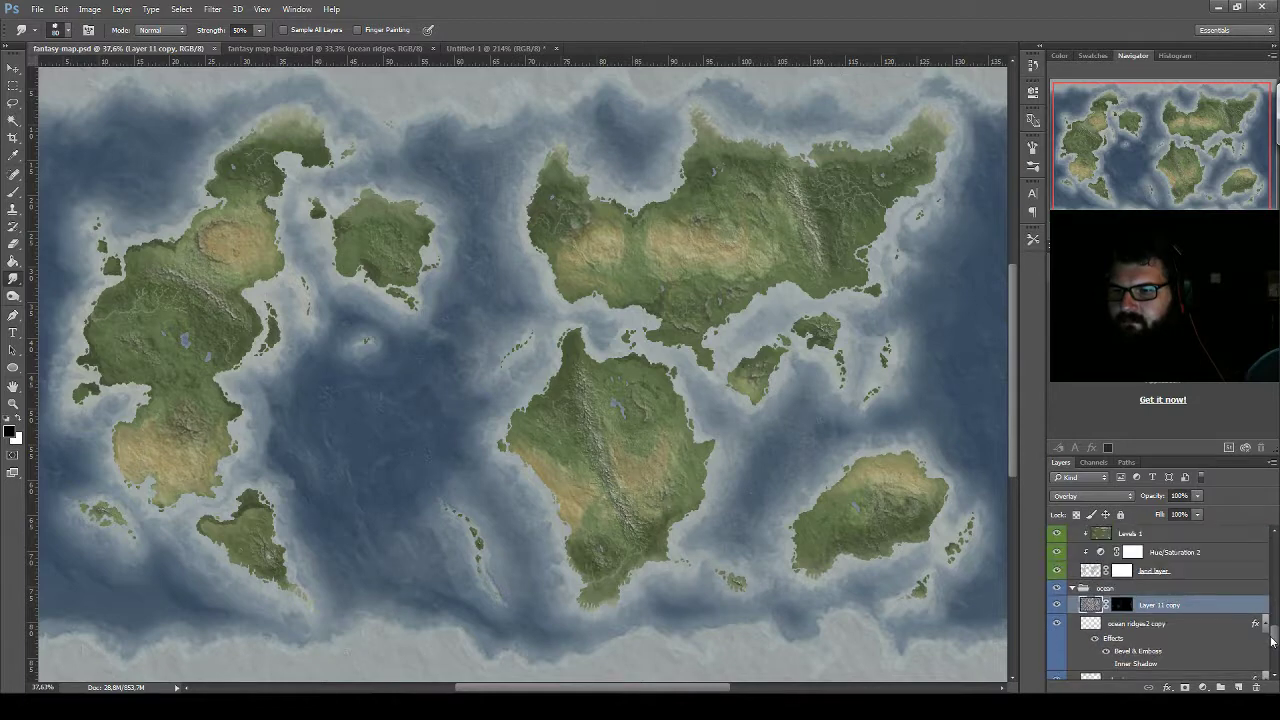
pyautogui.scroll(-2, 1273, 652)
pyautogui.scroll(5, 1199, 622)
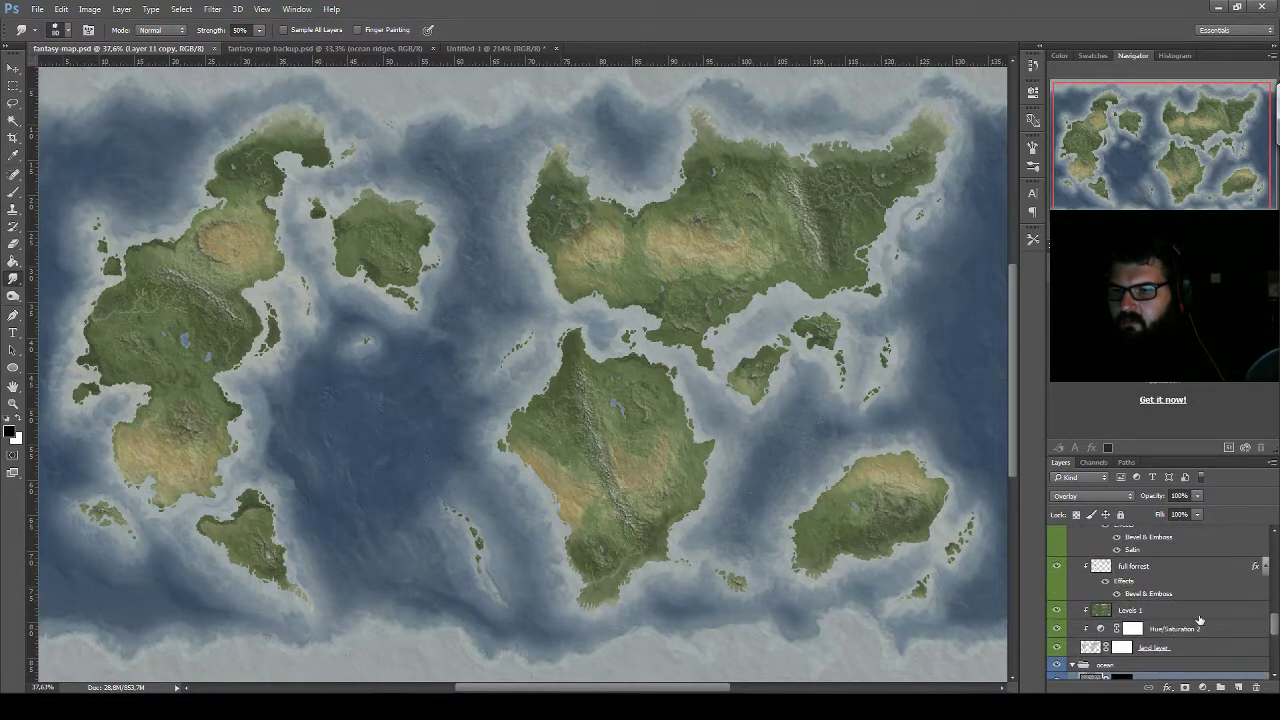
pyautogui.rightClick(1183, 647)
pyautogui.click(1140, 36)
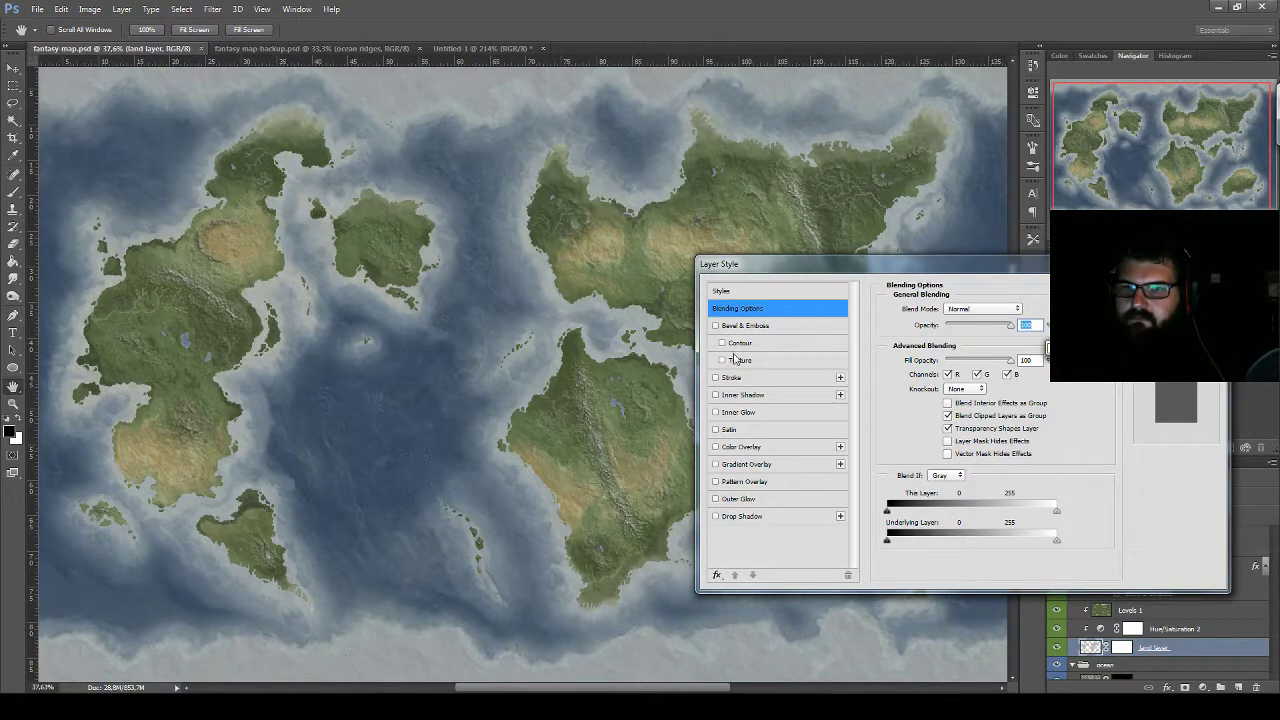
# Enable Bevel & Emboss on the land layer and close the Layer Style dialog
pyautogui.click(737, 330)
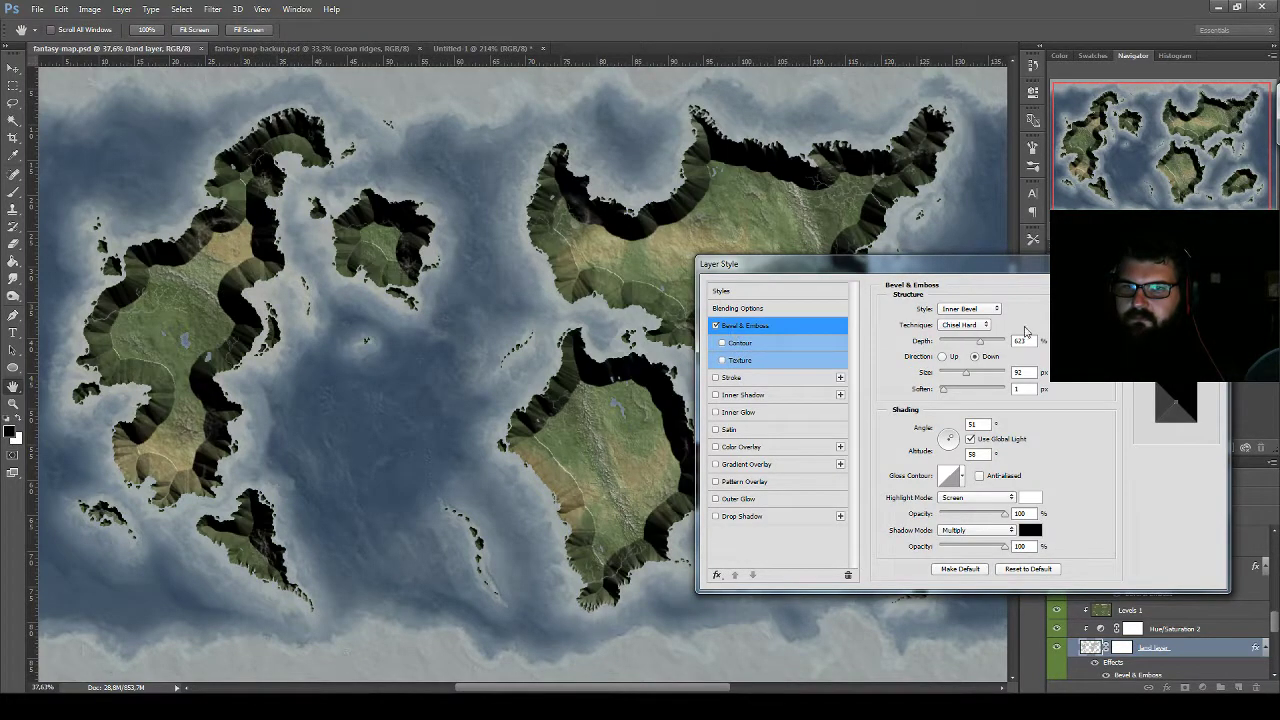
pyautogui.press('Return')
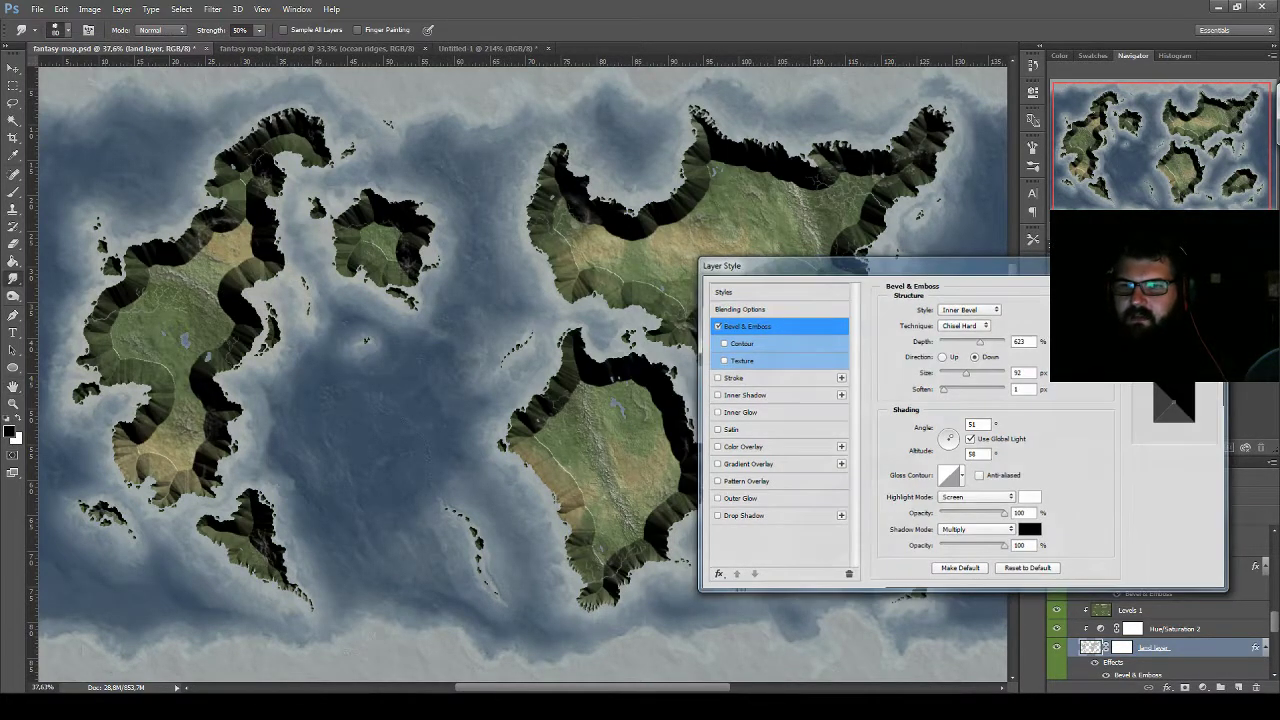
pyautogui.scroll(1, 716, 278)
pyautogui.scroll(1, 712, 280)
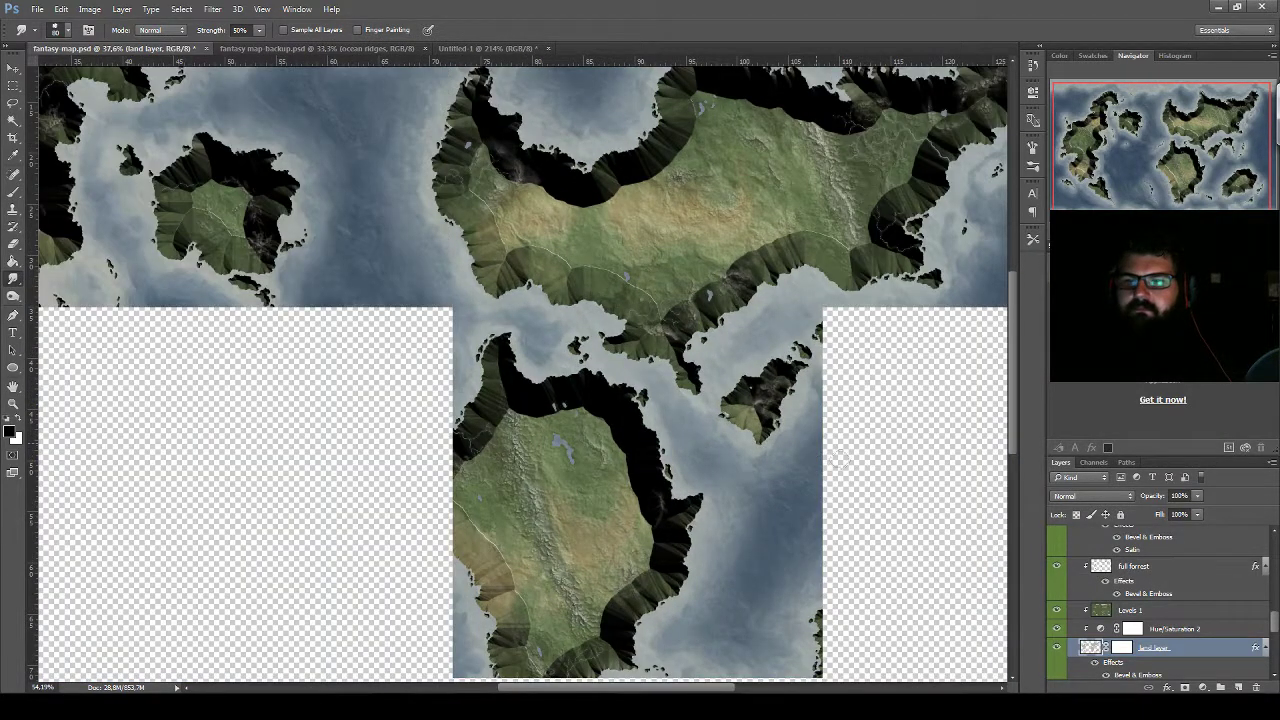
pyautogui.scroll(1, 700, 262)
pyautogui.scroll(2, 700, 262)
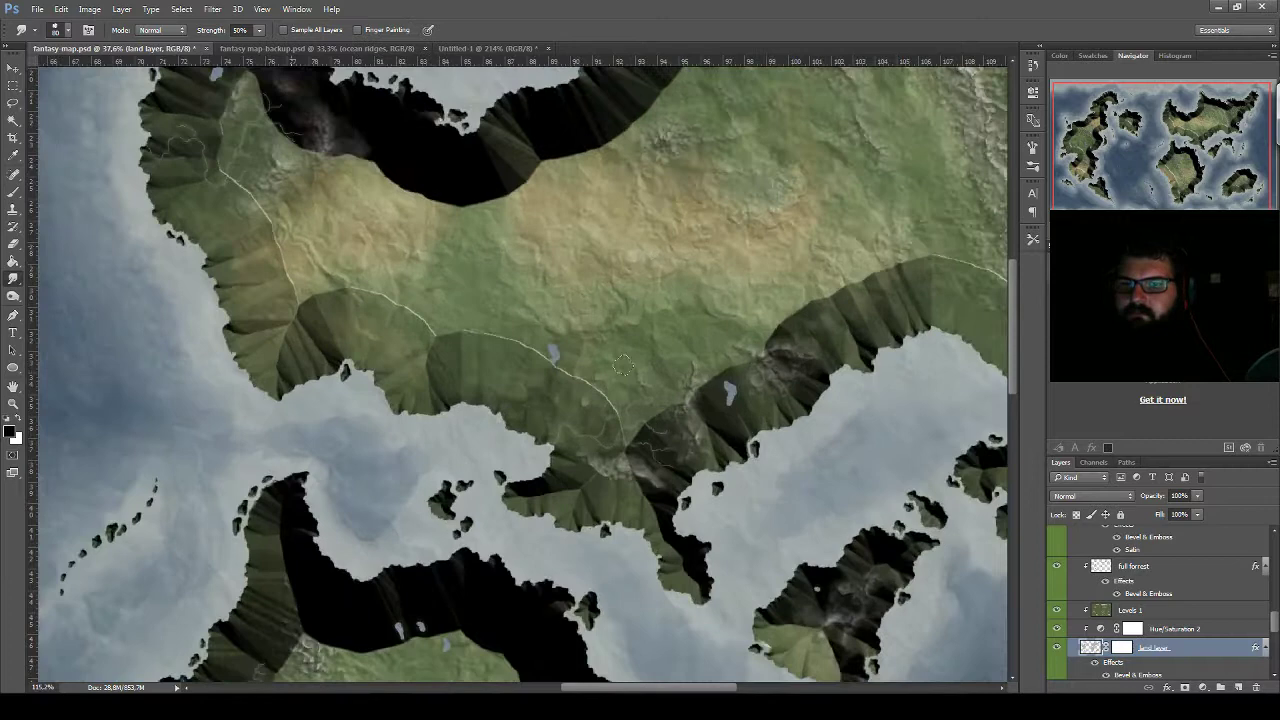
# Reopen the land bevel and set Size 1 px, Smooth technique, Direction Up, Highlight Opacity 47%
pyautogui.doubleClick(1163, 677)
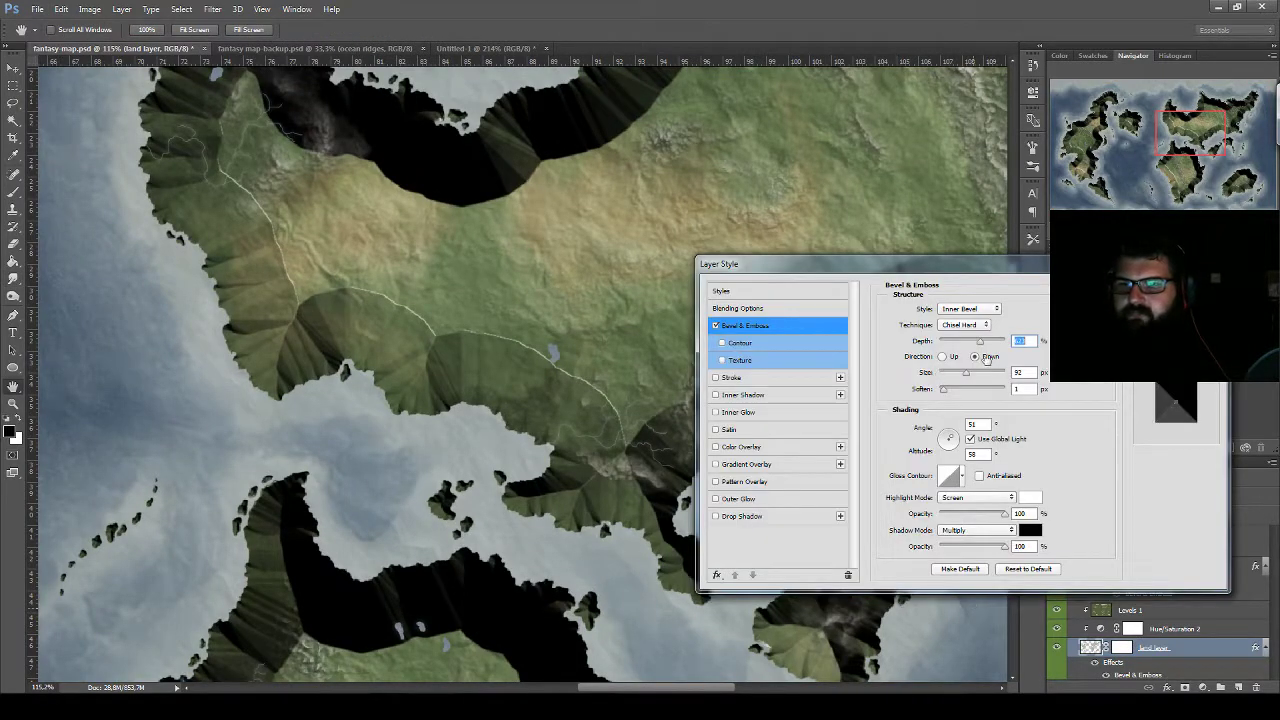
pyautogui.press('Tab')
pyautogui.write('1')
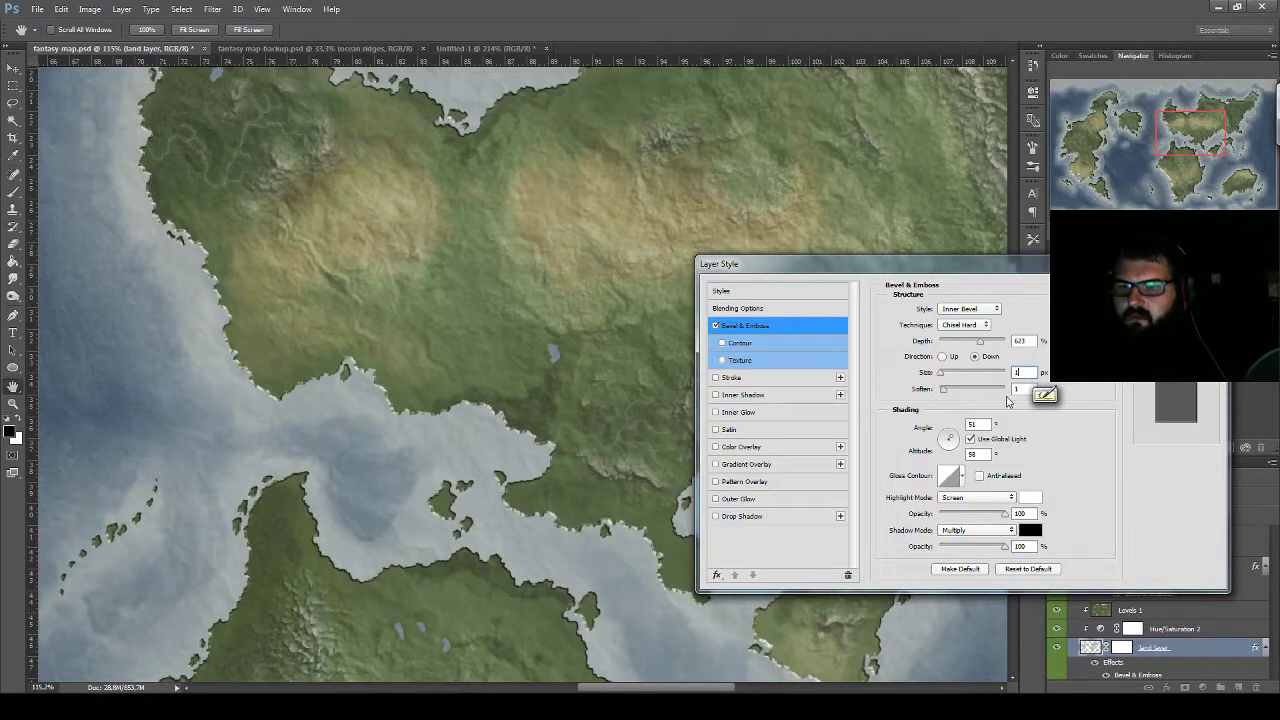
pyautogui.click(962, 325)
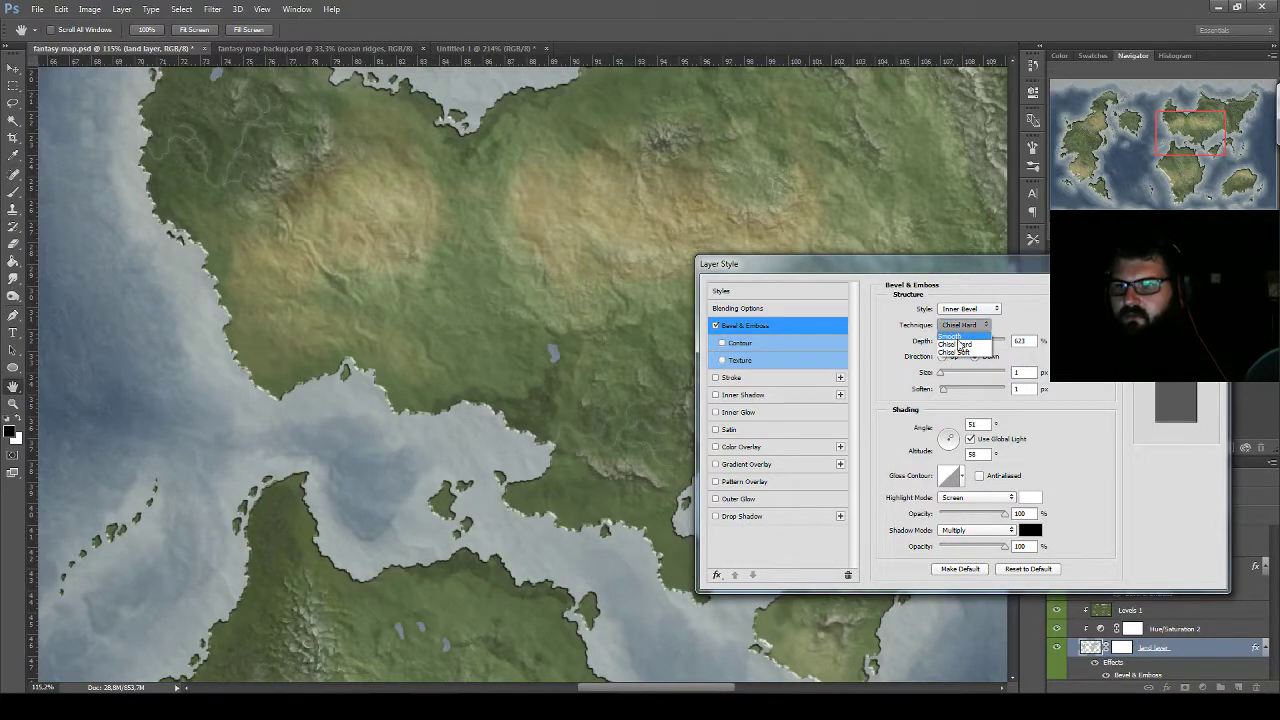
pyautogui.click(955, 328)
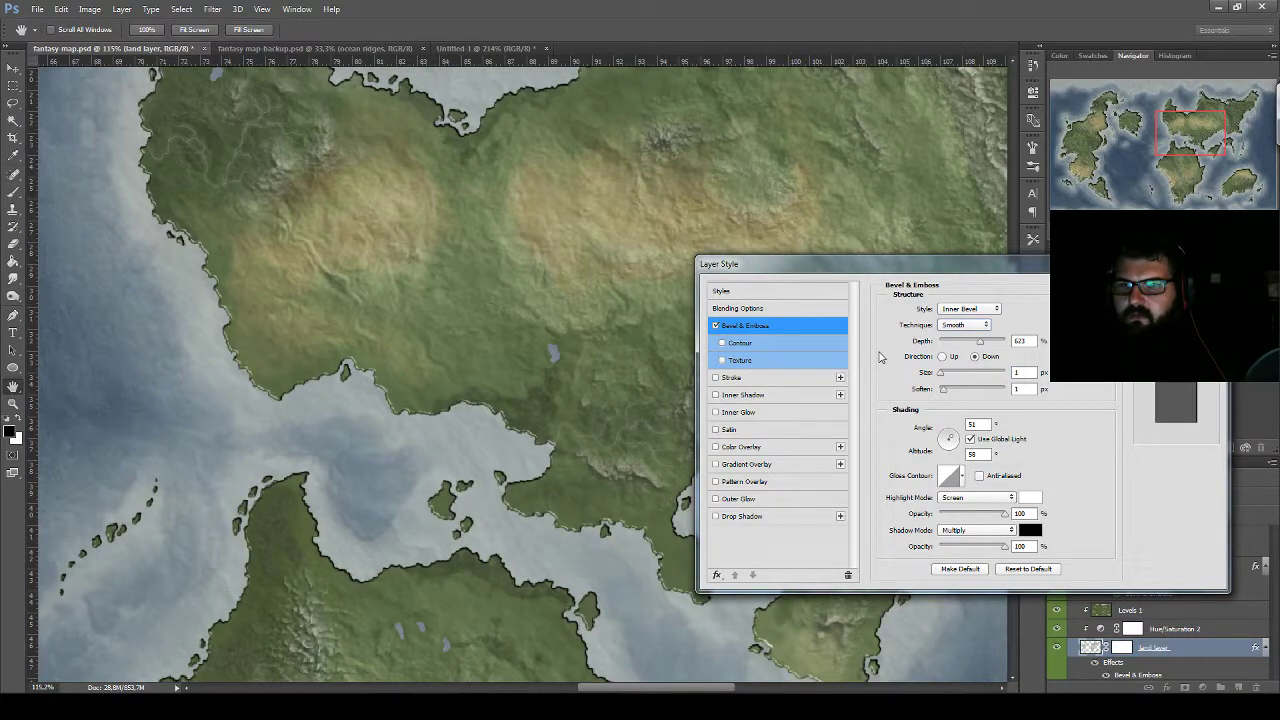
pyautogui.click(942, 357)
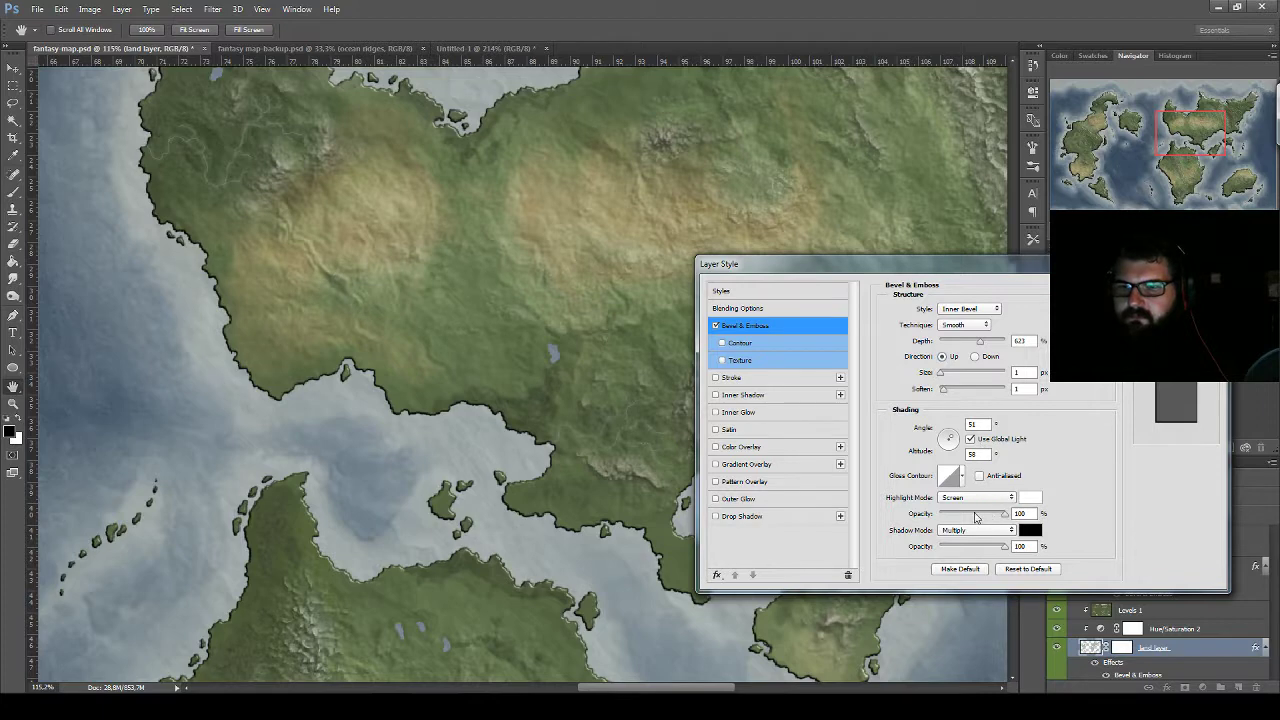
pyautogui.moveTo(976, 516); pyautogui.dragTo(958, 547)
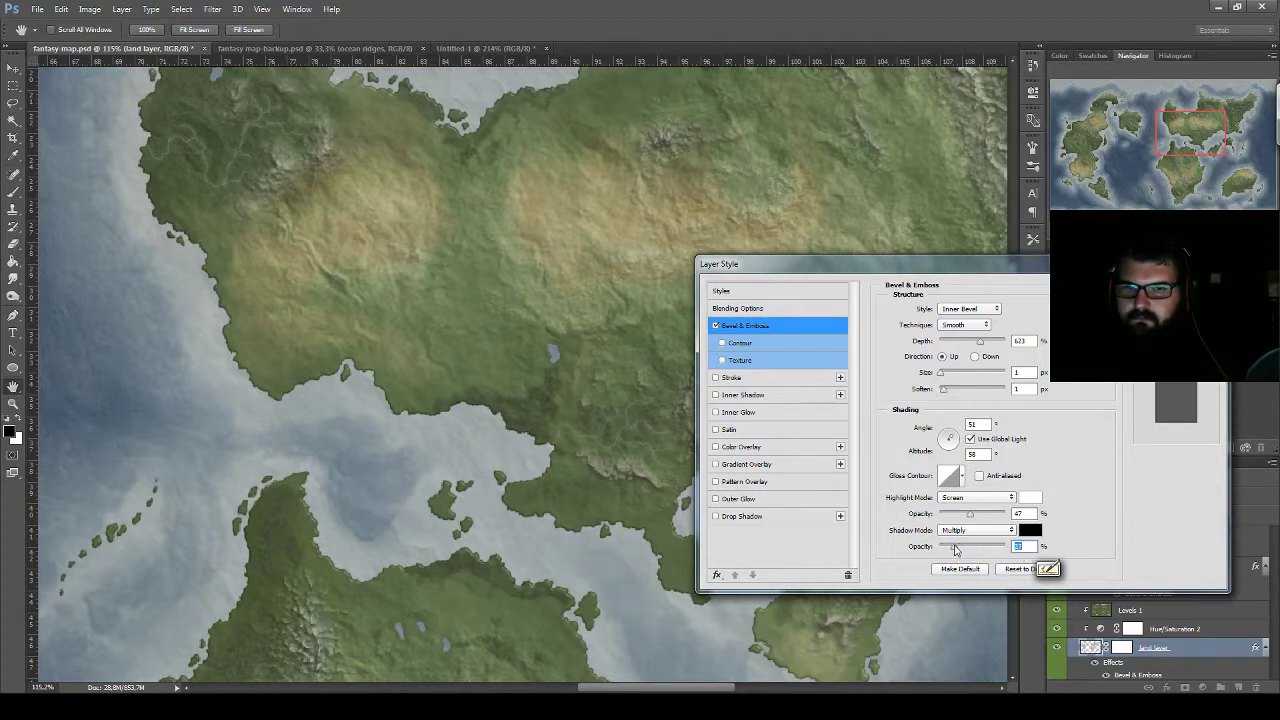
# Set the bevel shadow colour to muted dark green and the highlight colour to light olive
pyautogui.click(1030, 530)
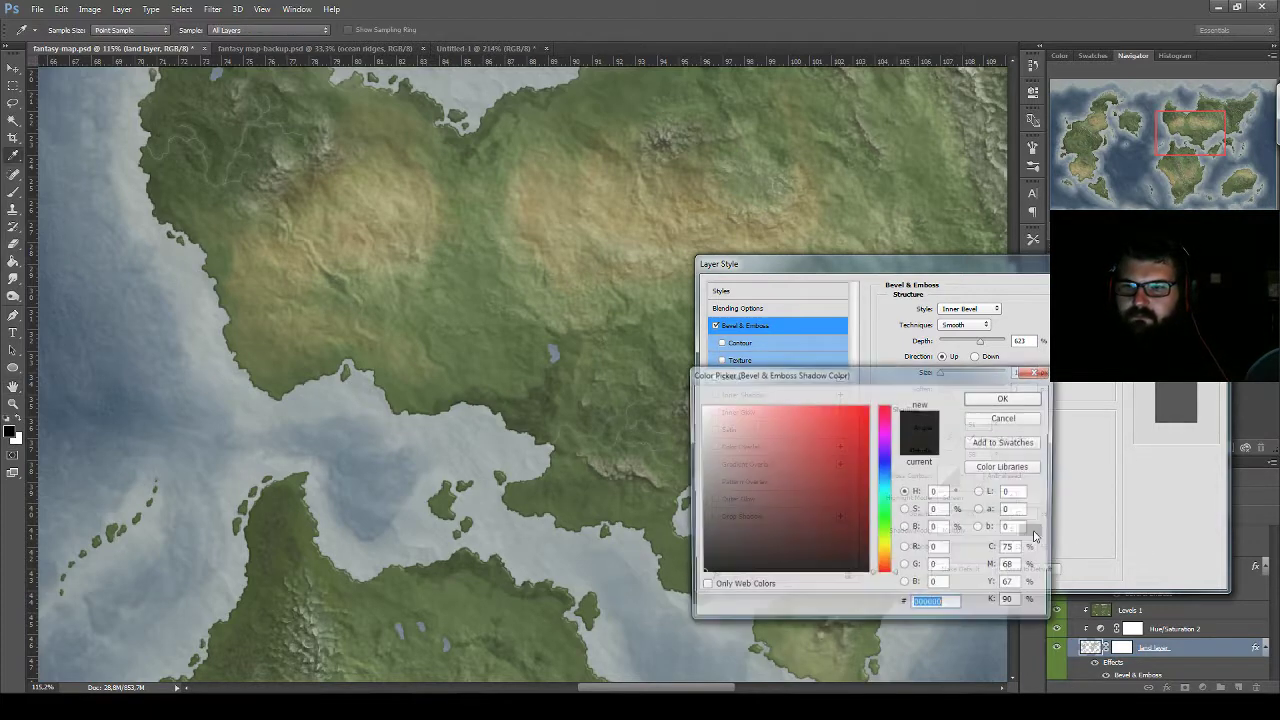
pyautogui.moveTo(755, 522); pyautogui.dragTo(731, 527)
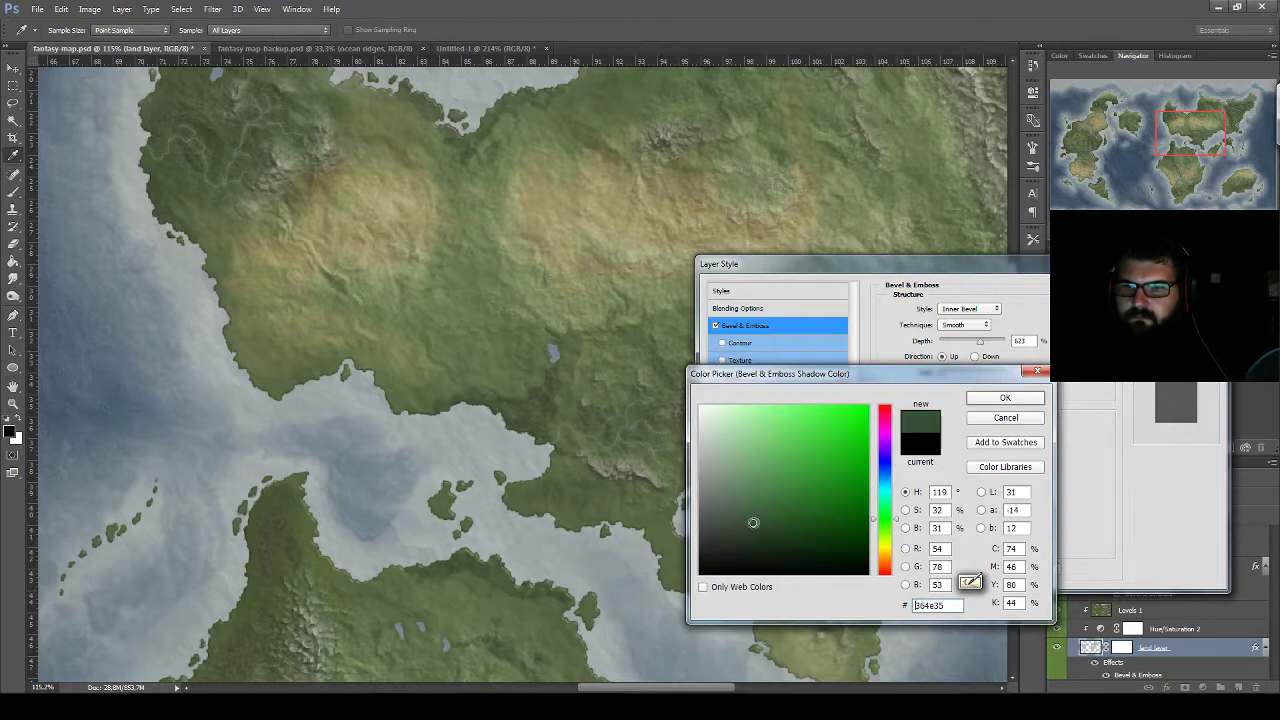
pyautogui.click(996, 401)
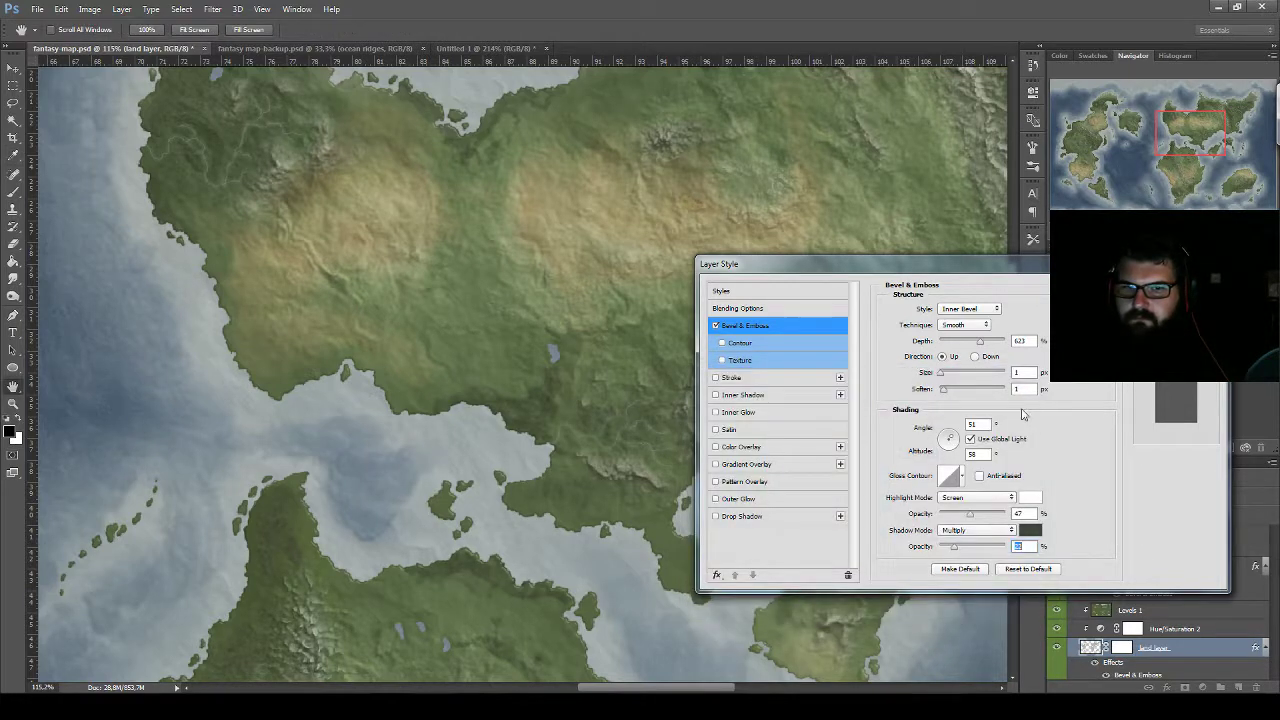
pyautogui.click(1030, 498)
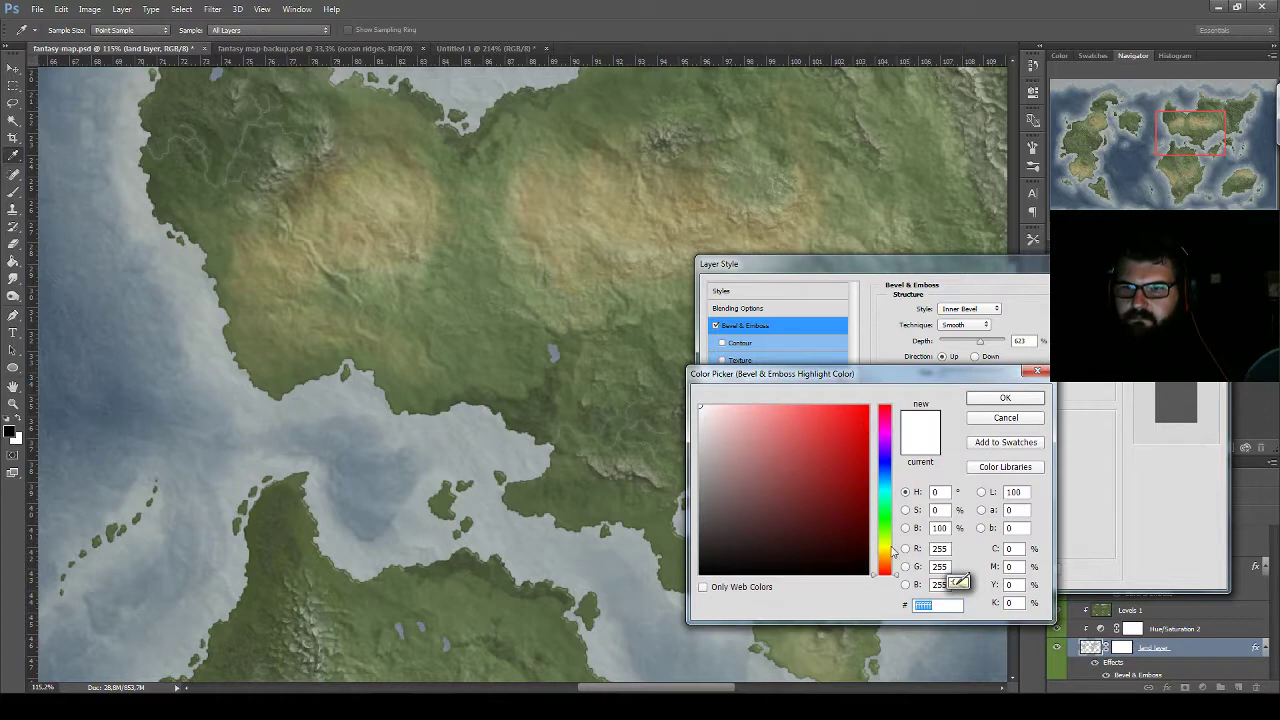
pyautogui.moveTo(893, 551); pyautogui.dragTo(893, 532)
pyautogui.moveTo(766, 457); pyautogui.dragTo(757, 453)
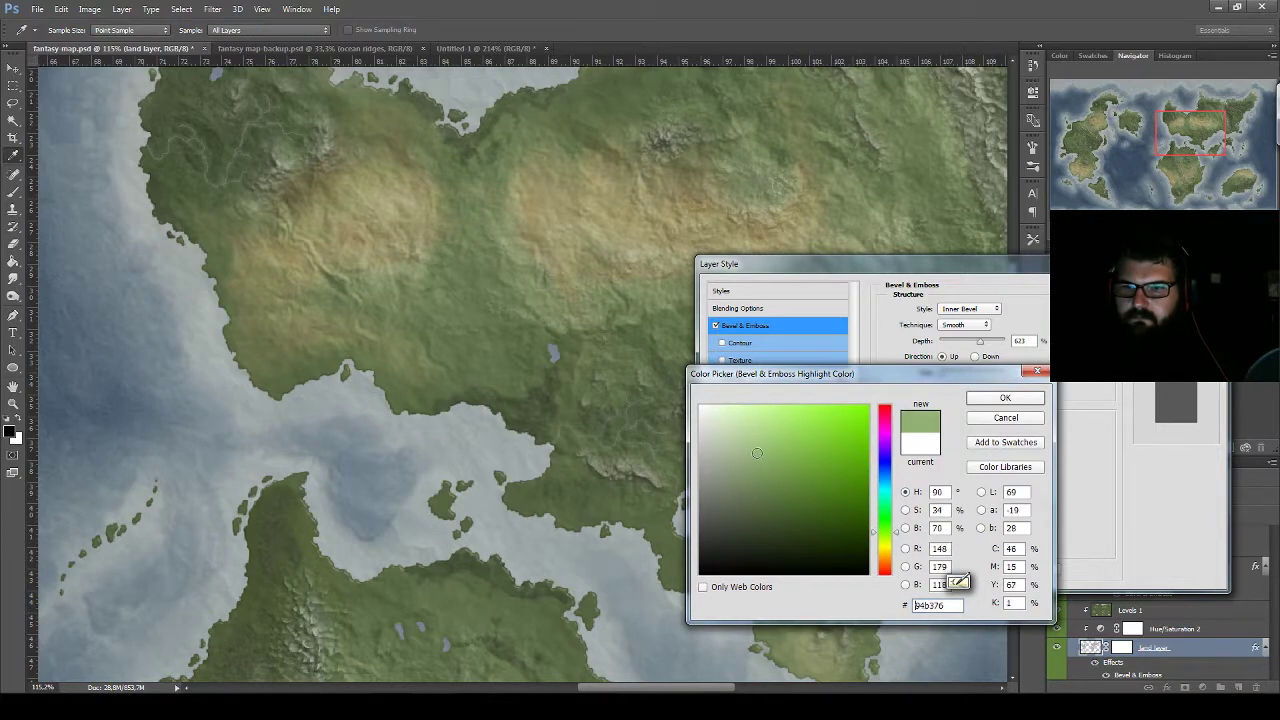
pyautogui.click(890, 548)
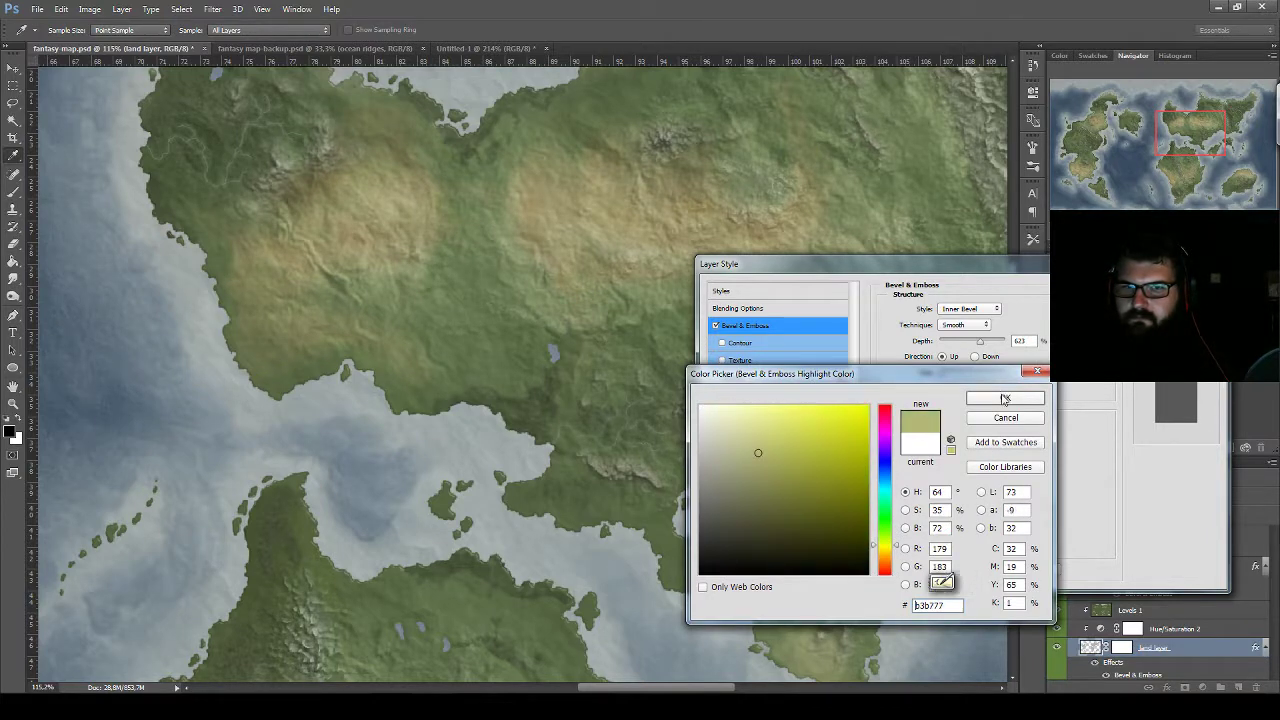
pyautogui.click(1004, 398)
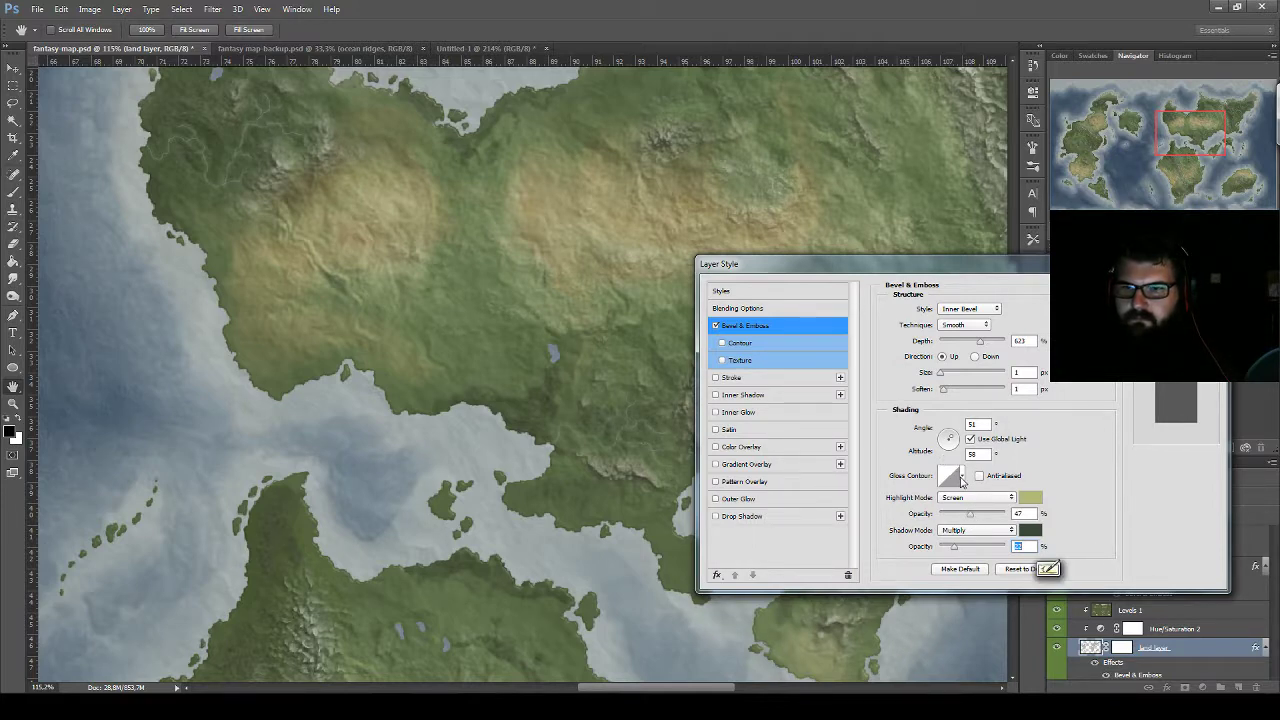
# Set bevel Depth 103 and Soften 1, and set the highlight to Multiply at 58%, then apply
pyautogui.moveTo(986, 345)
pyautogui.mouseDown()
pyautogui.moveTo(999, 343)
pyautogui.moveTo(950, 346)
pyautogui.mouseUp()
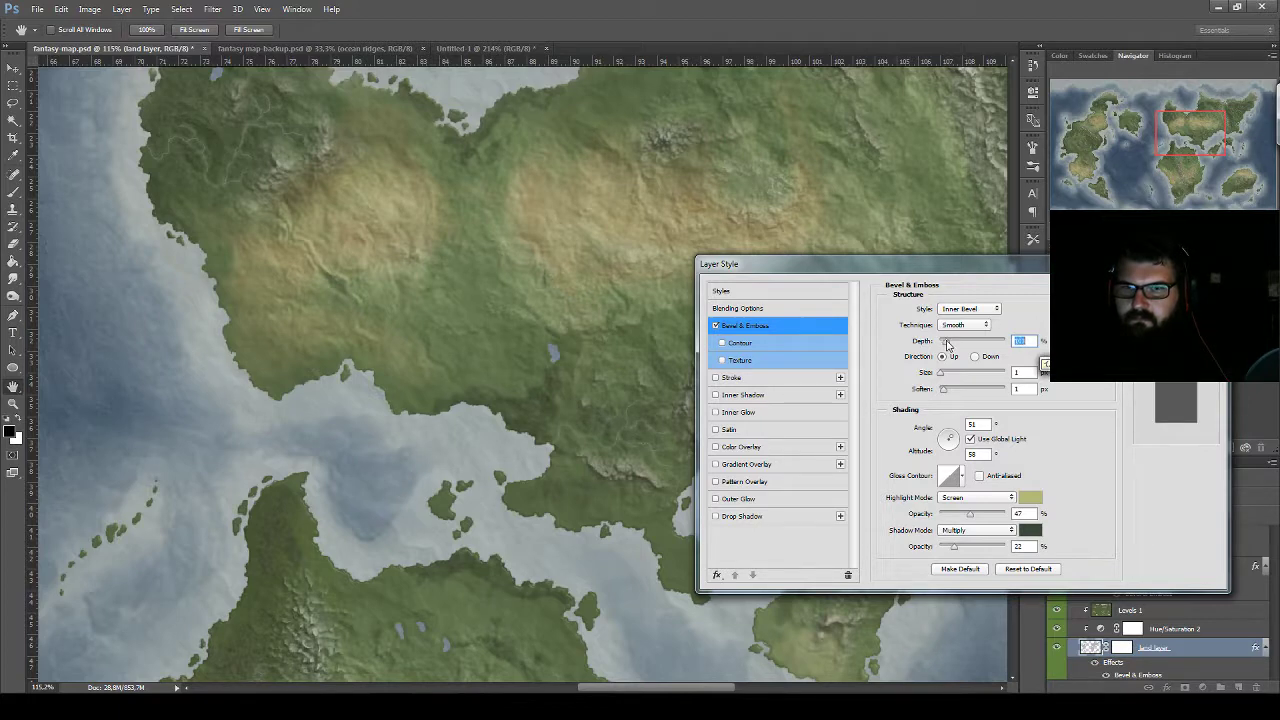
pyautogui.click(932, 392)
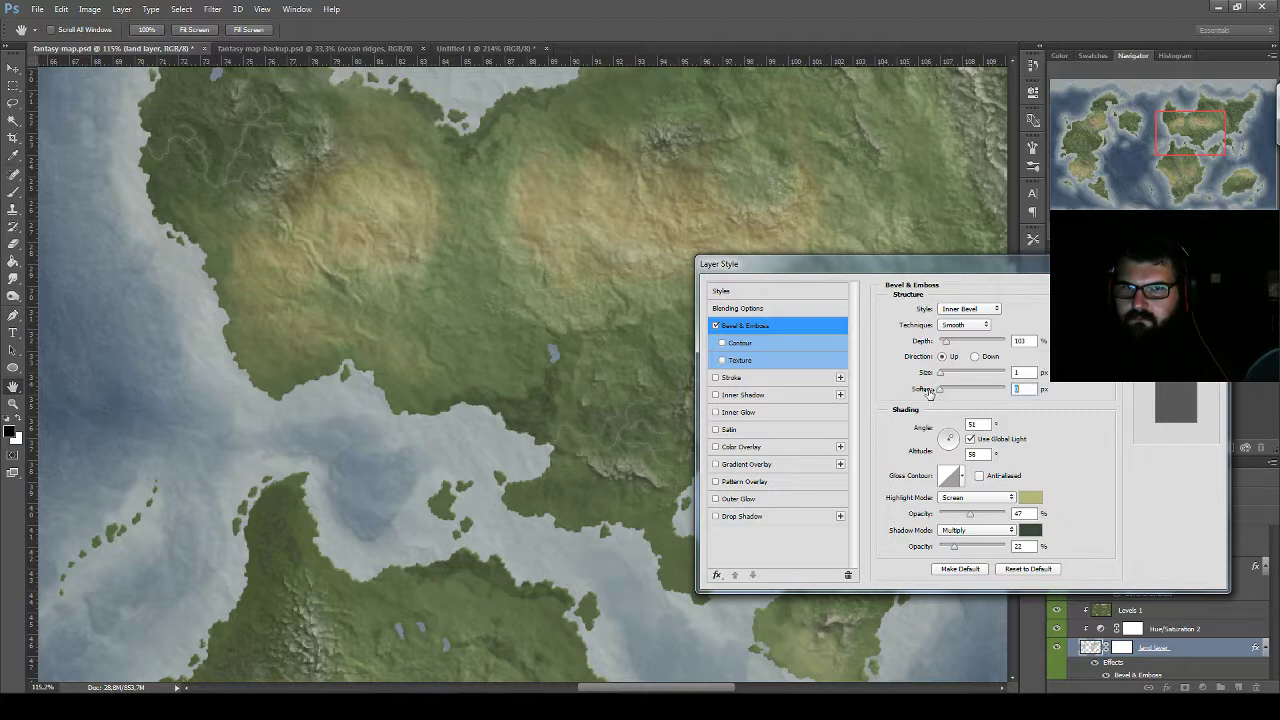
pyautogui.write('1')
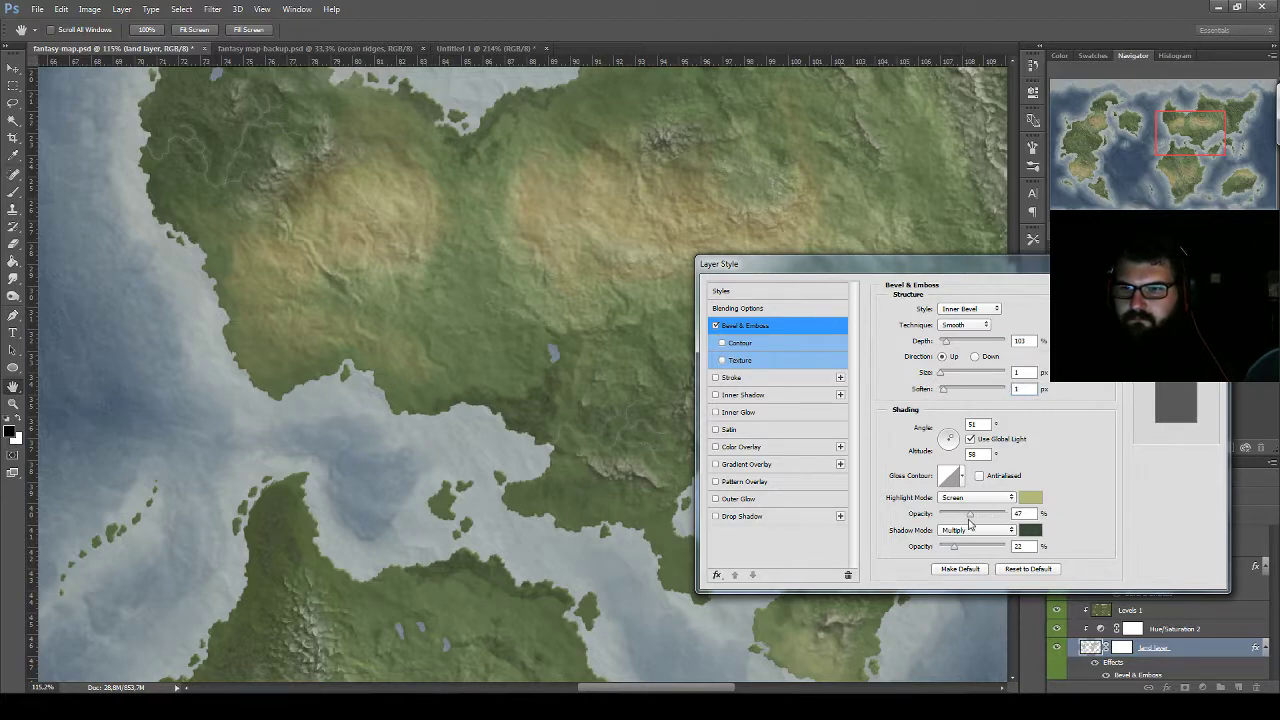
pyautogui.moveTo(975, 517); pyautogui.dragTo(1002, 516)
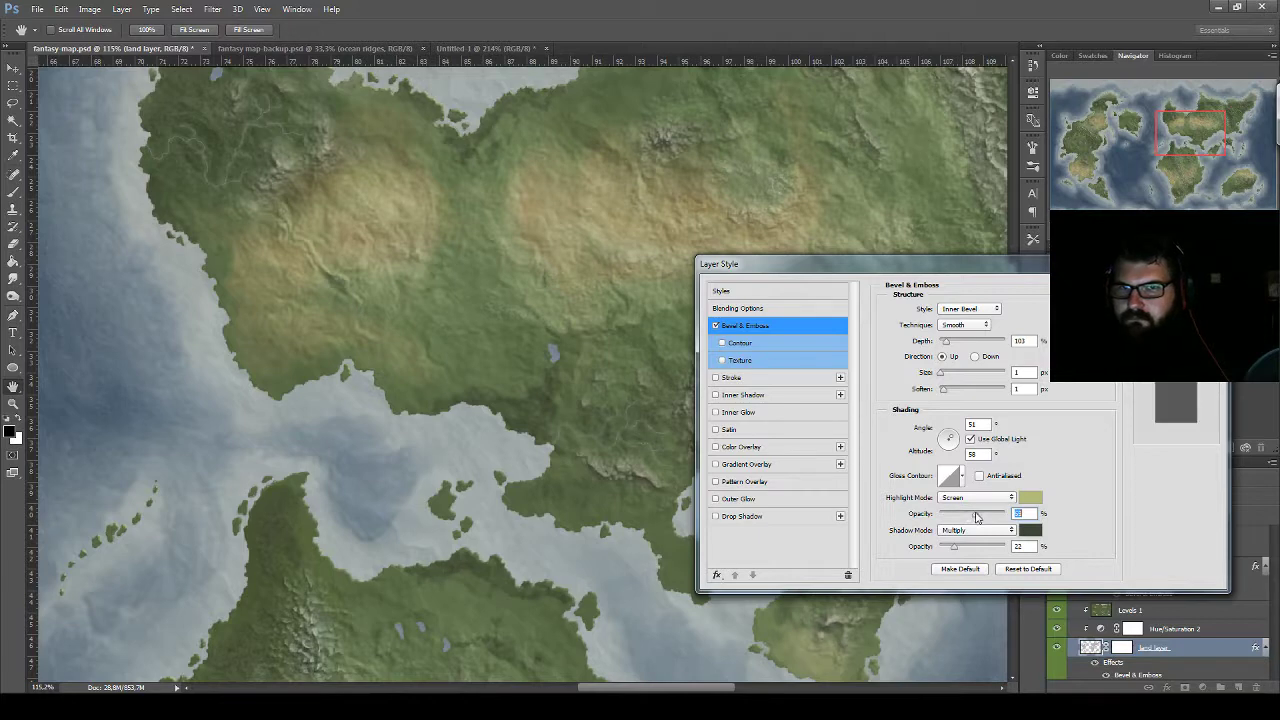
pyautogui.click(966, 498)
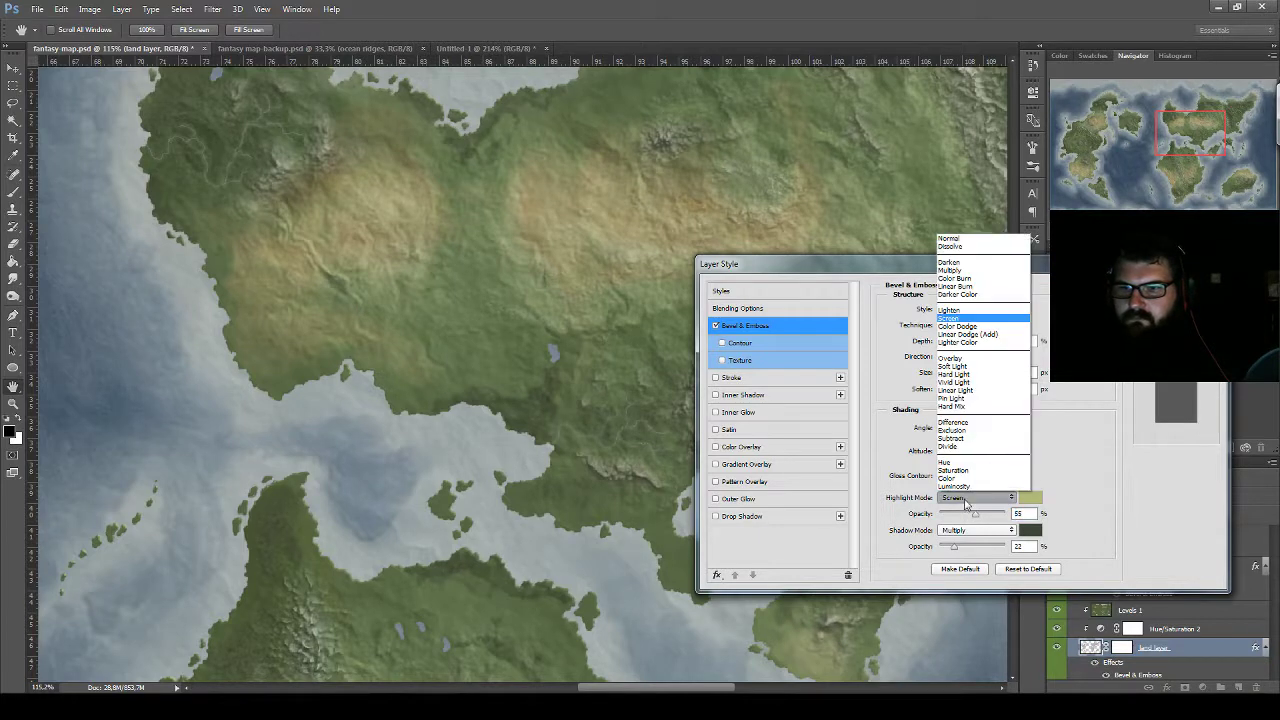
pyautogui.click(955, 270)
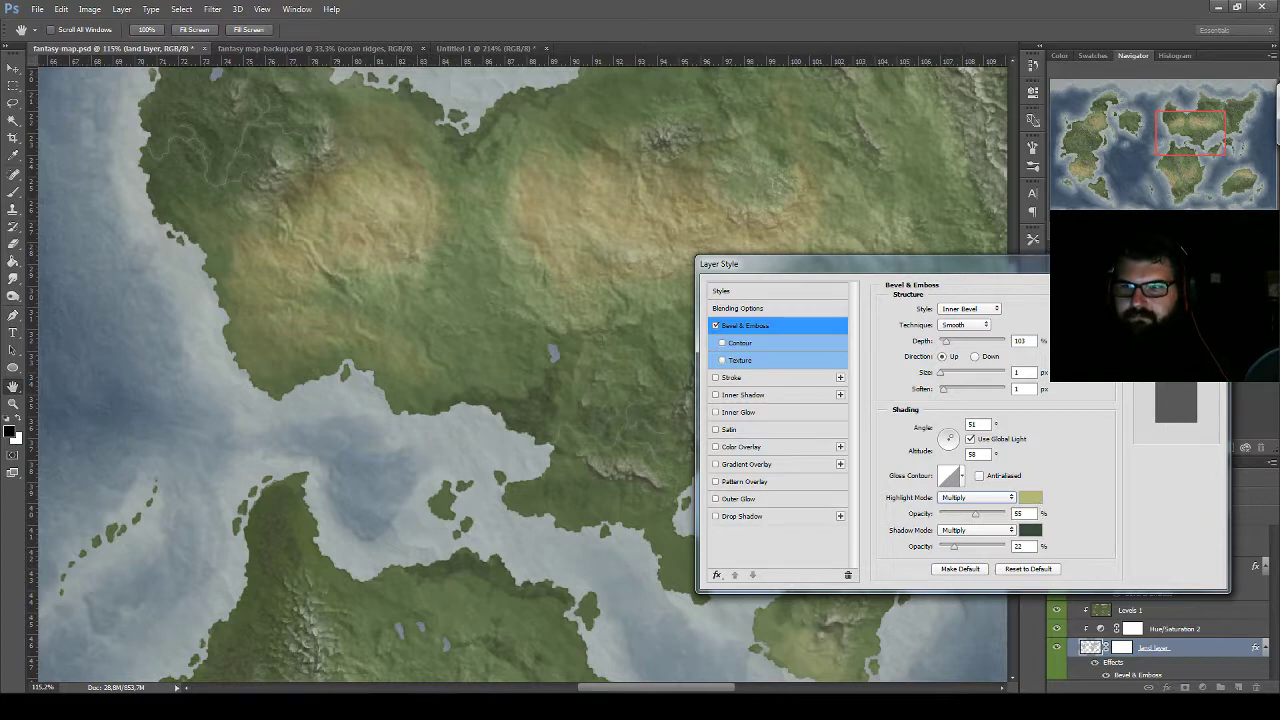
pyautogui.press('Return')
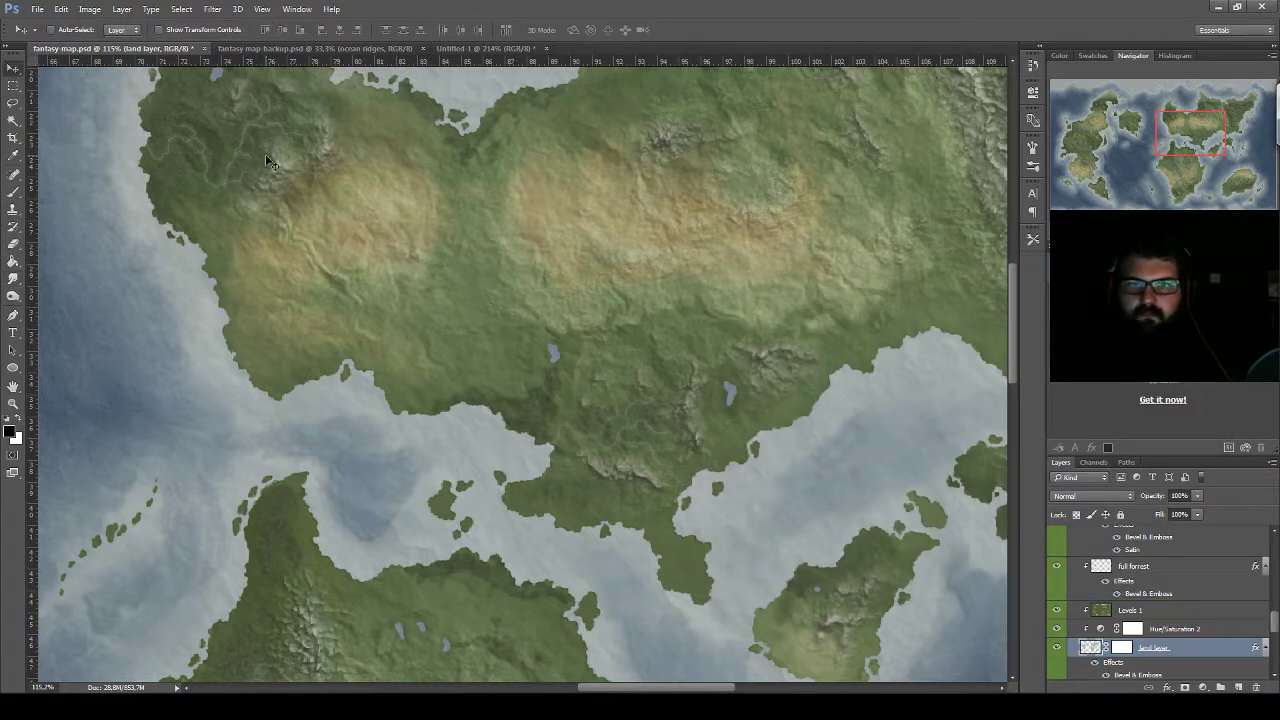
# Scroll to 'land layer' and open its Blending Options again from the context menu
pyautogui.scroll(-3, 571, 280)
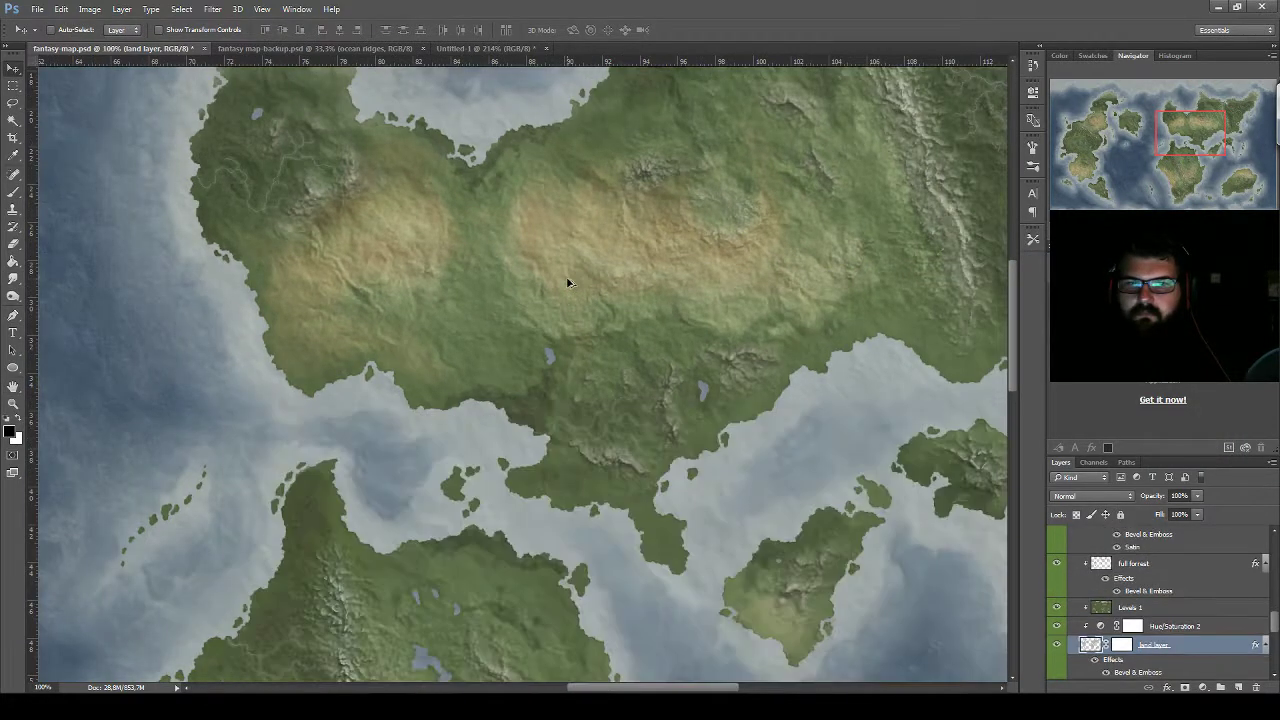
pyautogui.scroll(-2, 562, 290)
pyautogui.scroll(-1, 545, 292)
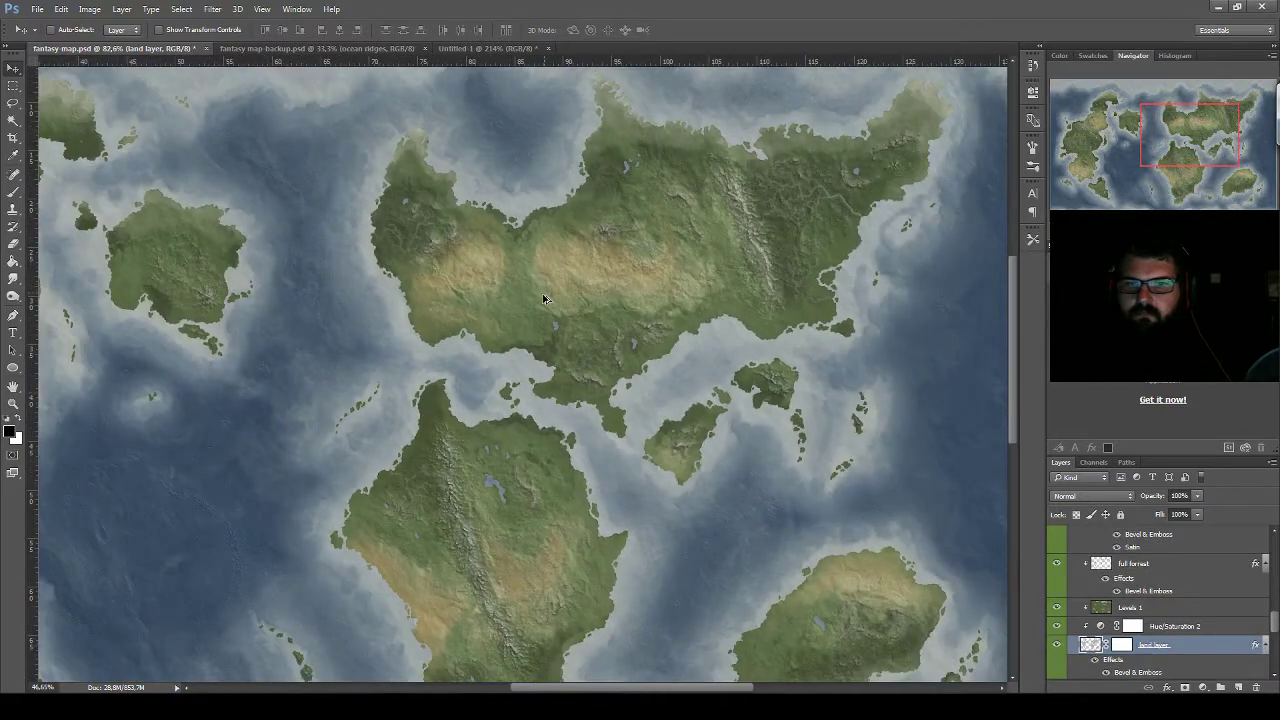
pyautogui.scroll(-1, 381, 297)
pyautogui.scroll(2, 381, 297)
pyautogui.scroll(1, 734, 291)
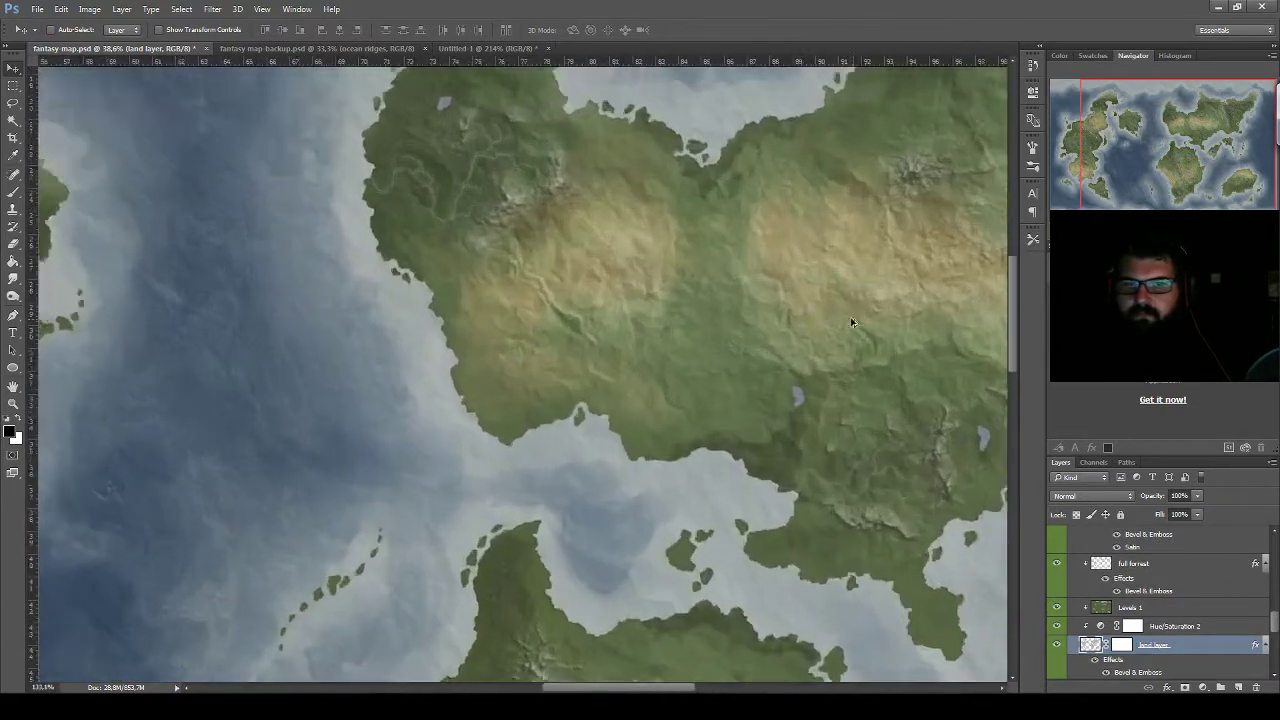
pyautogui.scroll(1, 849, 323)
pyautogui.rightClick(1160, 648)
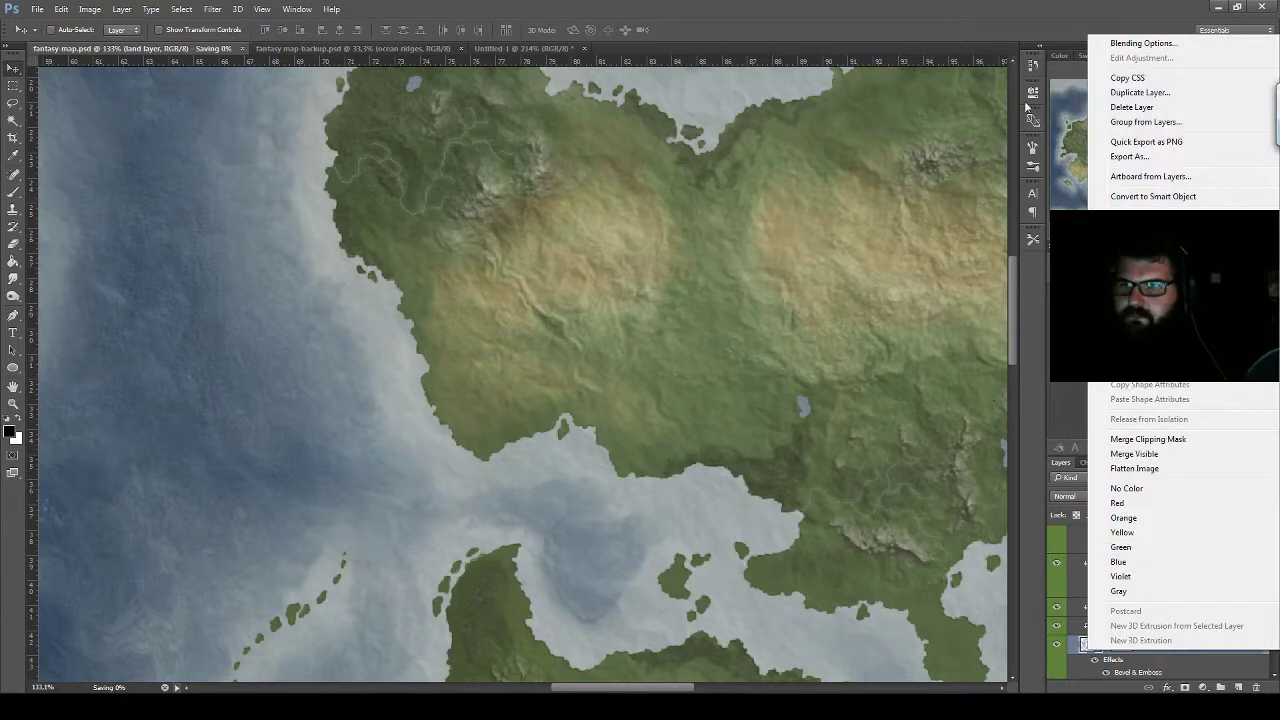
pyautogui.click(1143, 43)
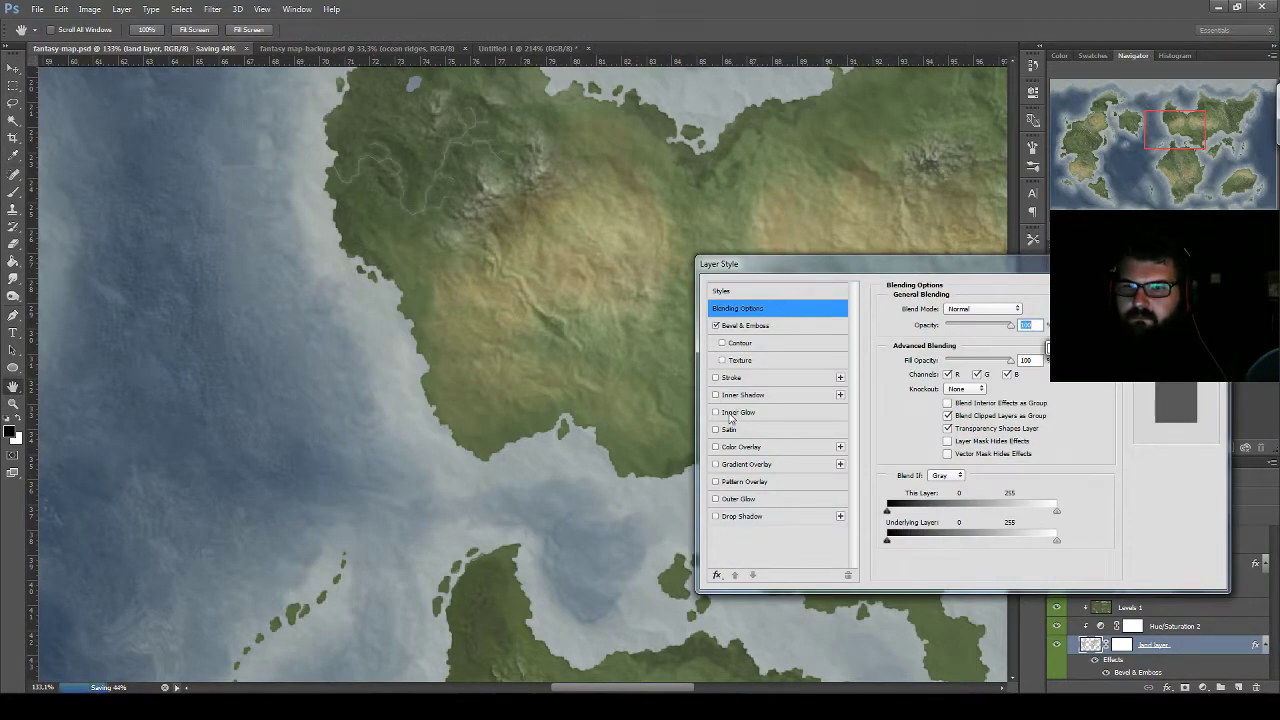
# Enable Inner Glow with Normal blend, colour 8e8e8e, 100% opacity, and widen it to 79 px
pyautogui.click(740, 411)
pyautogui.click(968, 309)
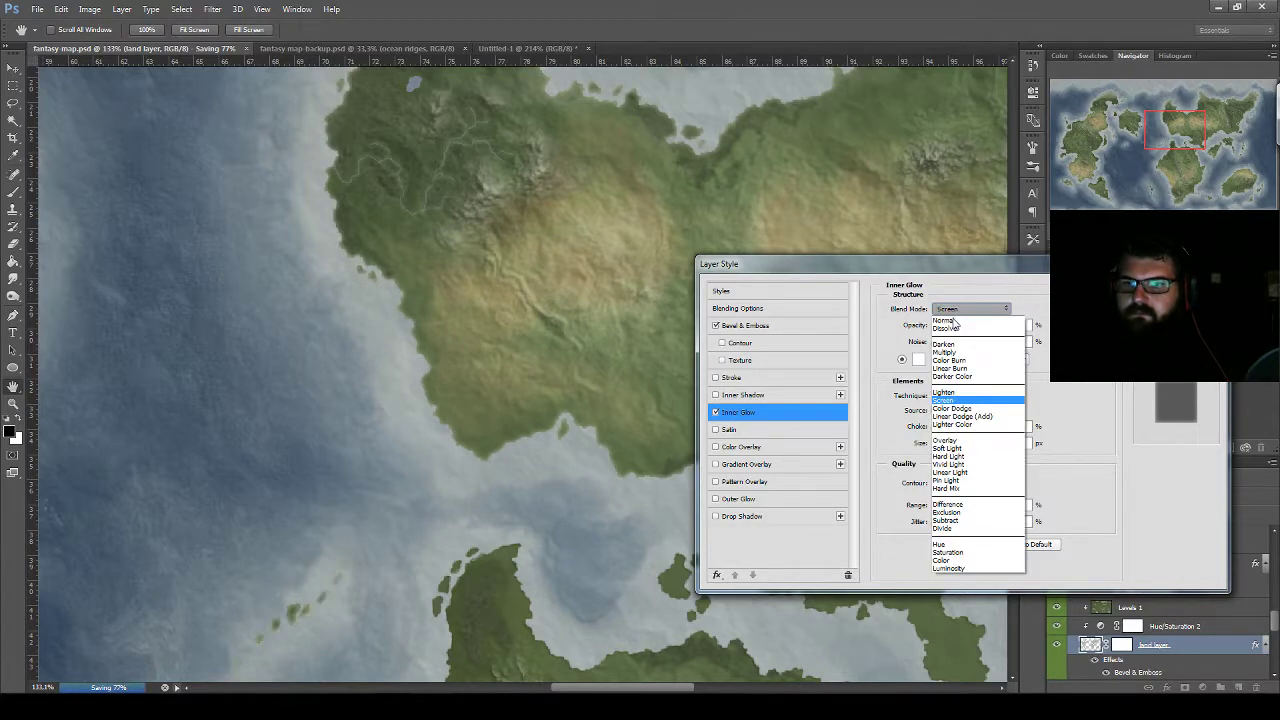
pyautogui.click(953, 322)
pyautogui.click(918, 361)
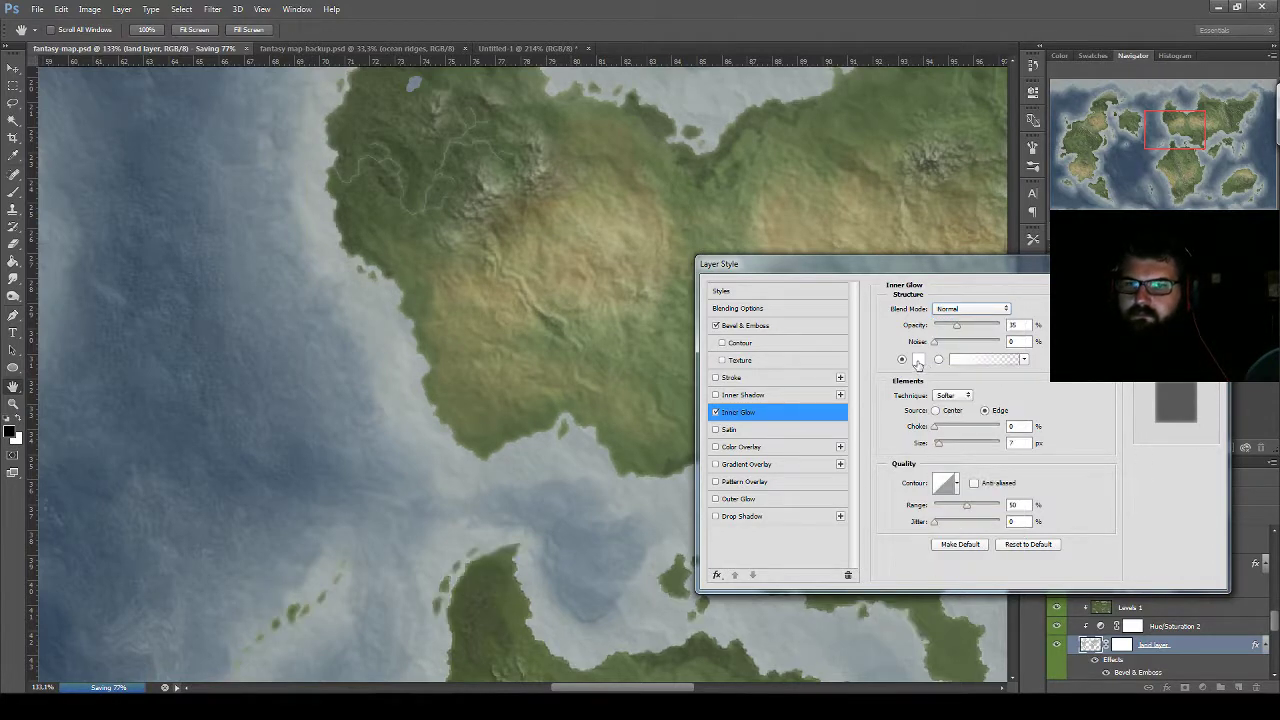
pyautogui.write('8e8e8e')
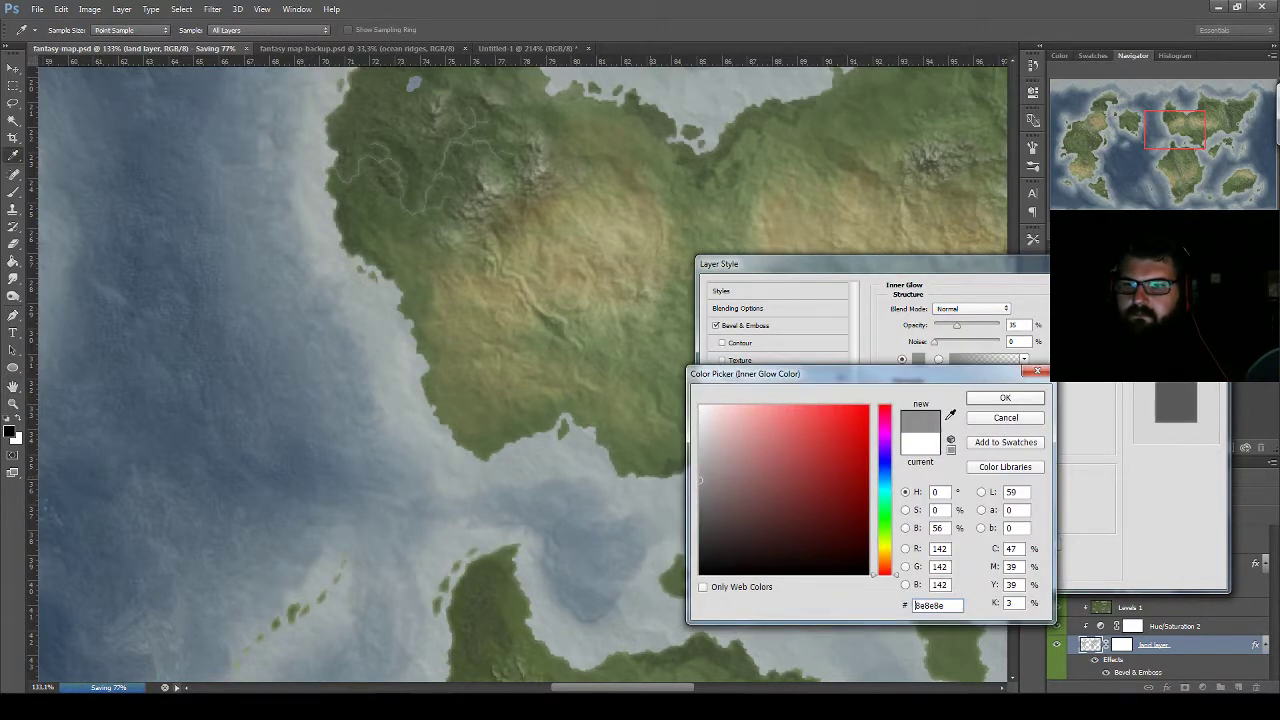
pyautogui.click(1006, 397)
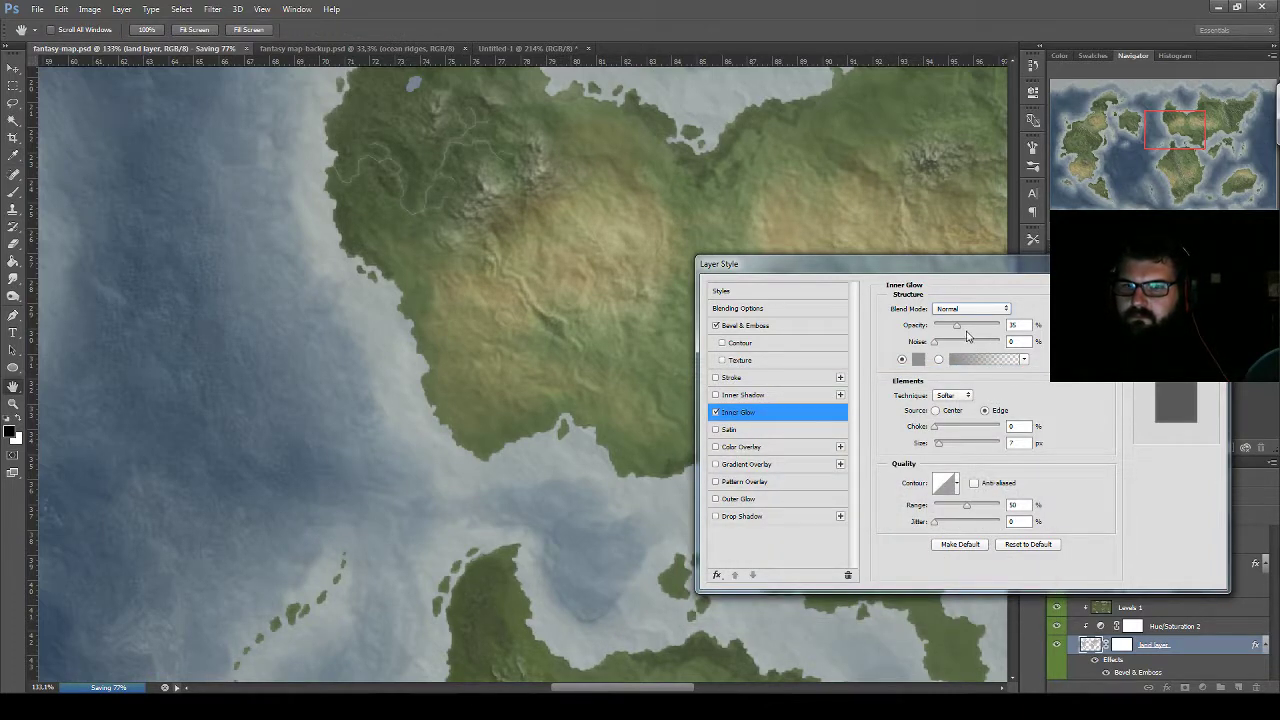
pyautogui.moveTo(959, 327); pyautogui.dragTo(999, 326)
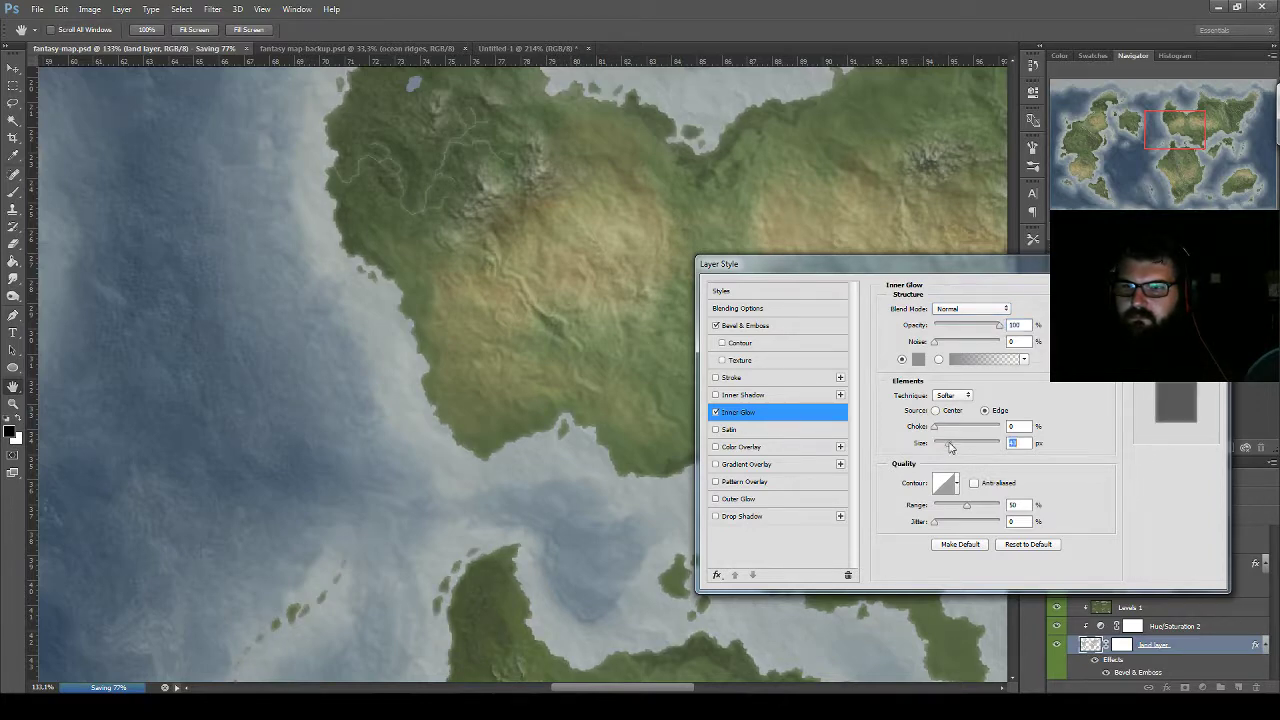
pyautogui.moveTo(938, 442); pyautogui.dragTo(950, 443)
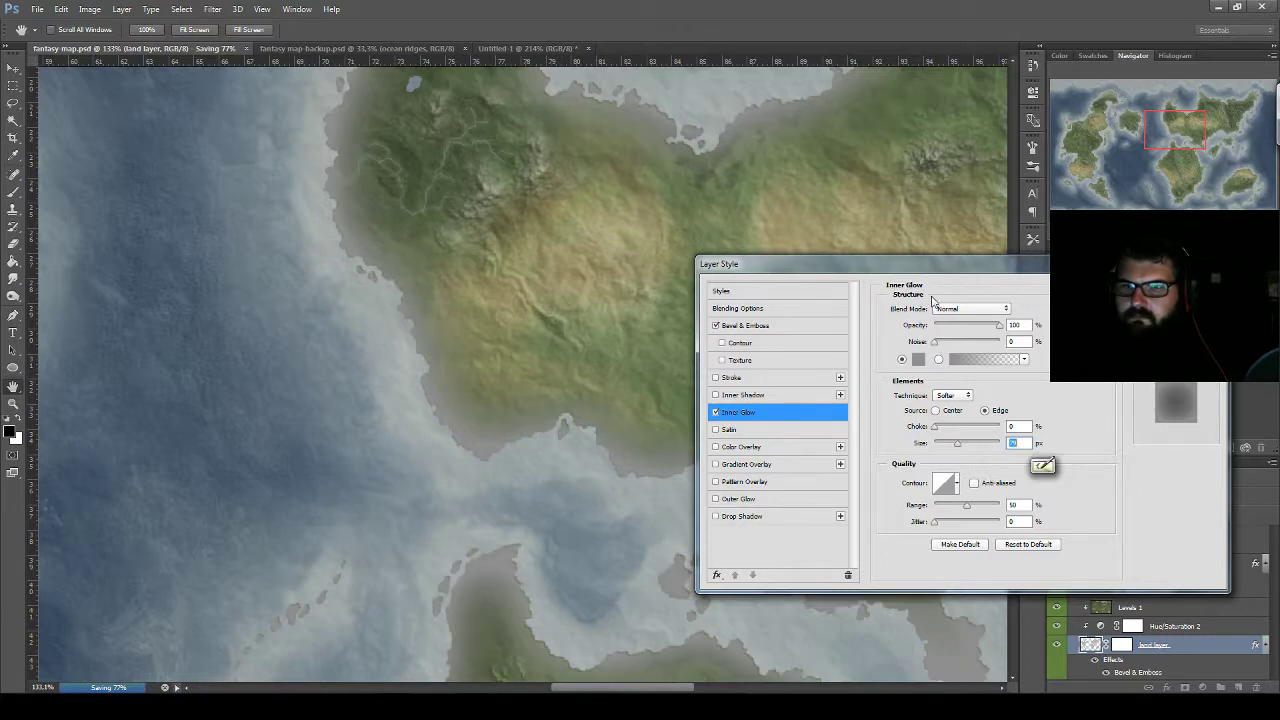
# Switch the inner glow to Overlay, make its colour near-black, and fade it to low opacity
pyautogui.click(970, 308)
pyautogui.click(965, 442)
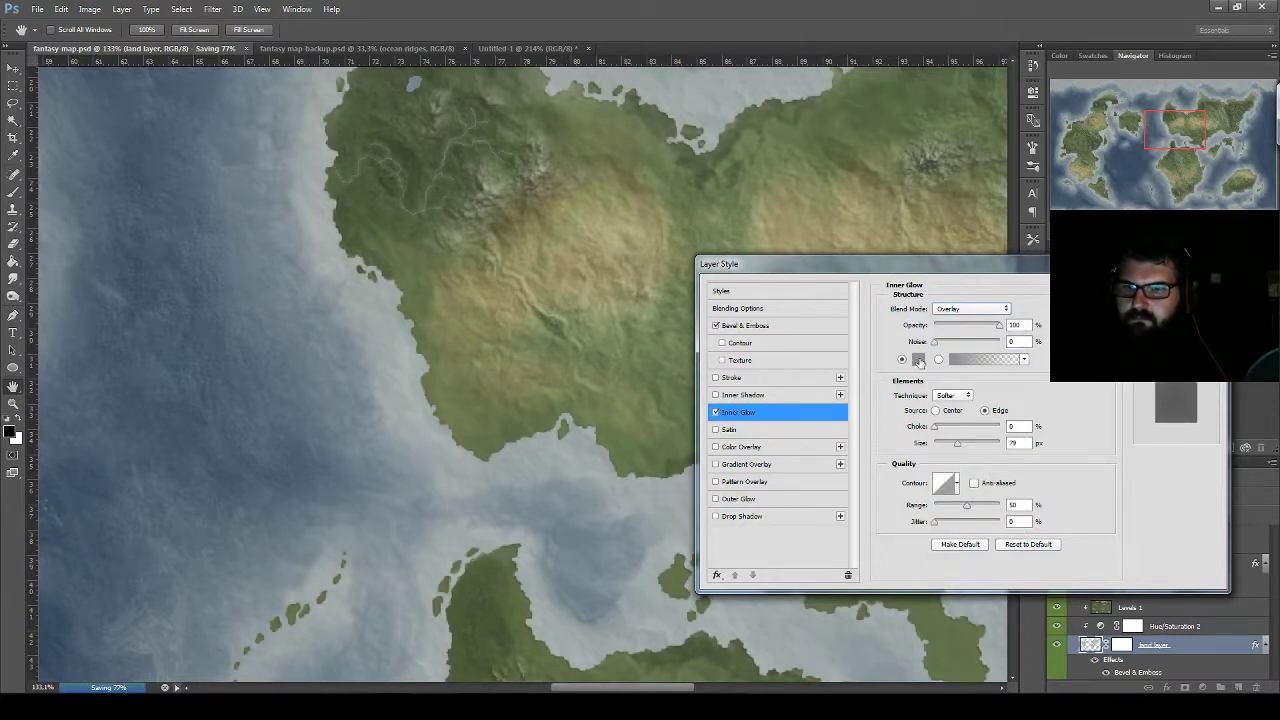
pyautogui.click(918, 360)
pyautogui.moveTo(708, 489); pyautogui.dragTo(697, 511)
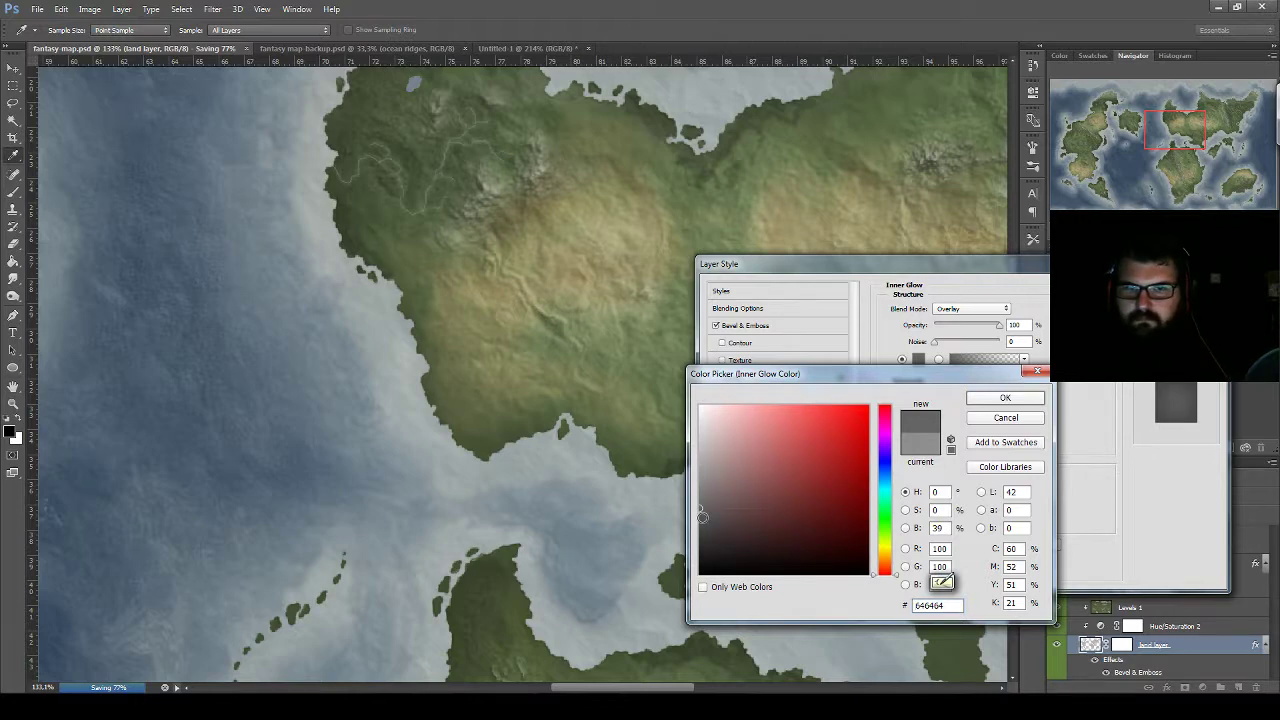
pyautogui.moveTo(699, 515); pyautogui.dragTo(700, 570)
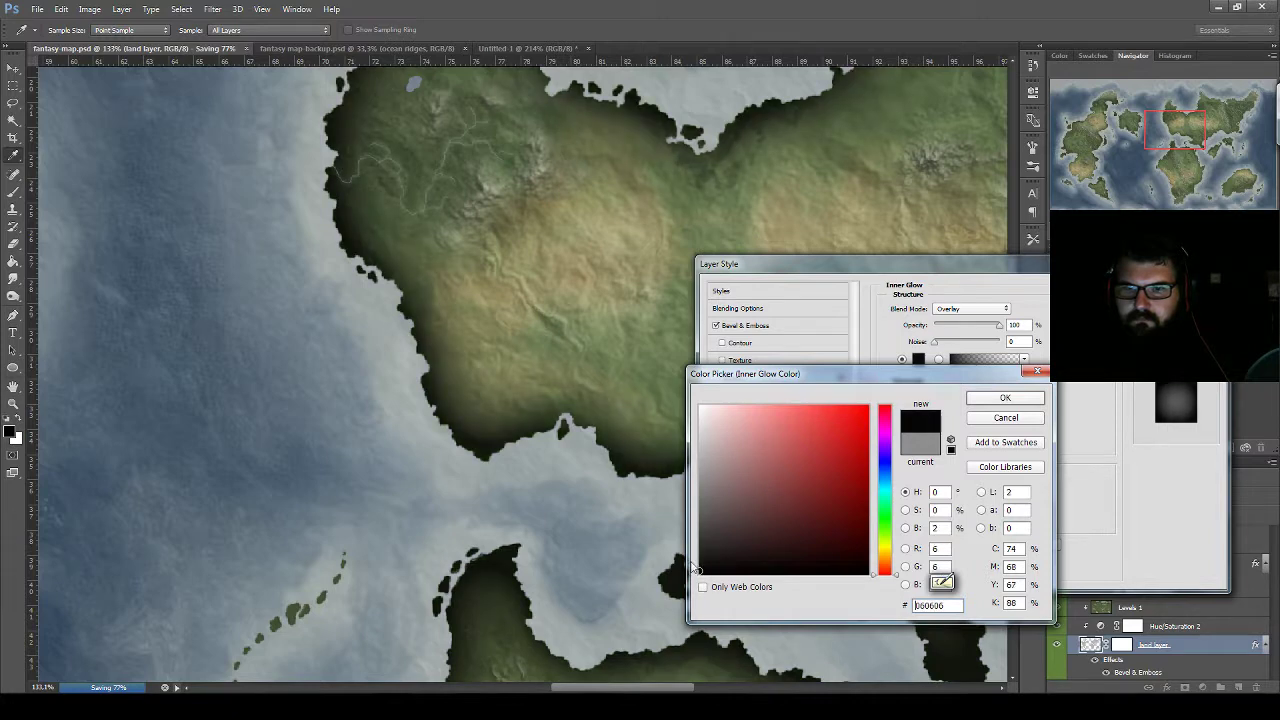
pyautogui.click(1005, 399)
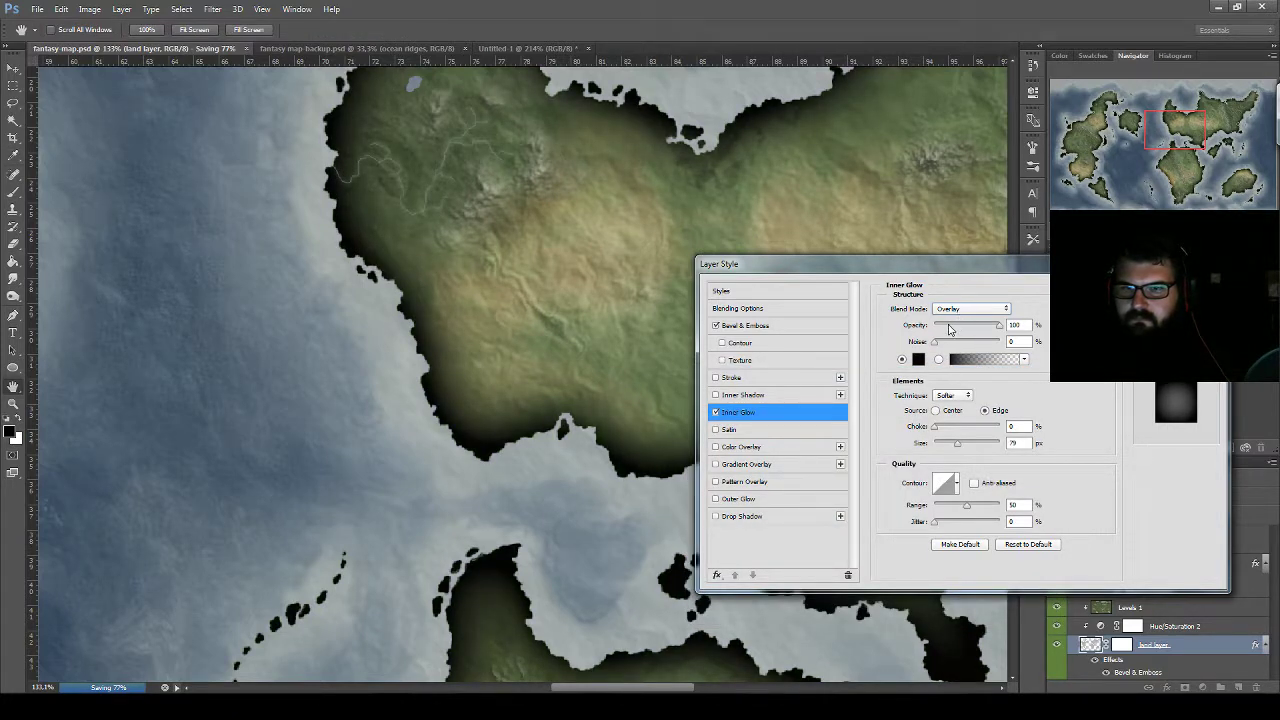
pyautogui.moveTo(949, 330); pyautogui.dragTo(943, 330)
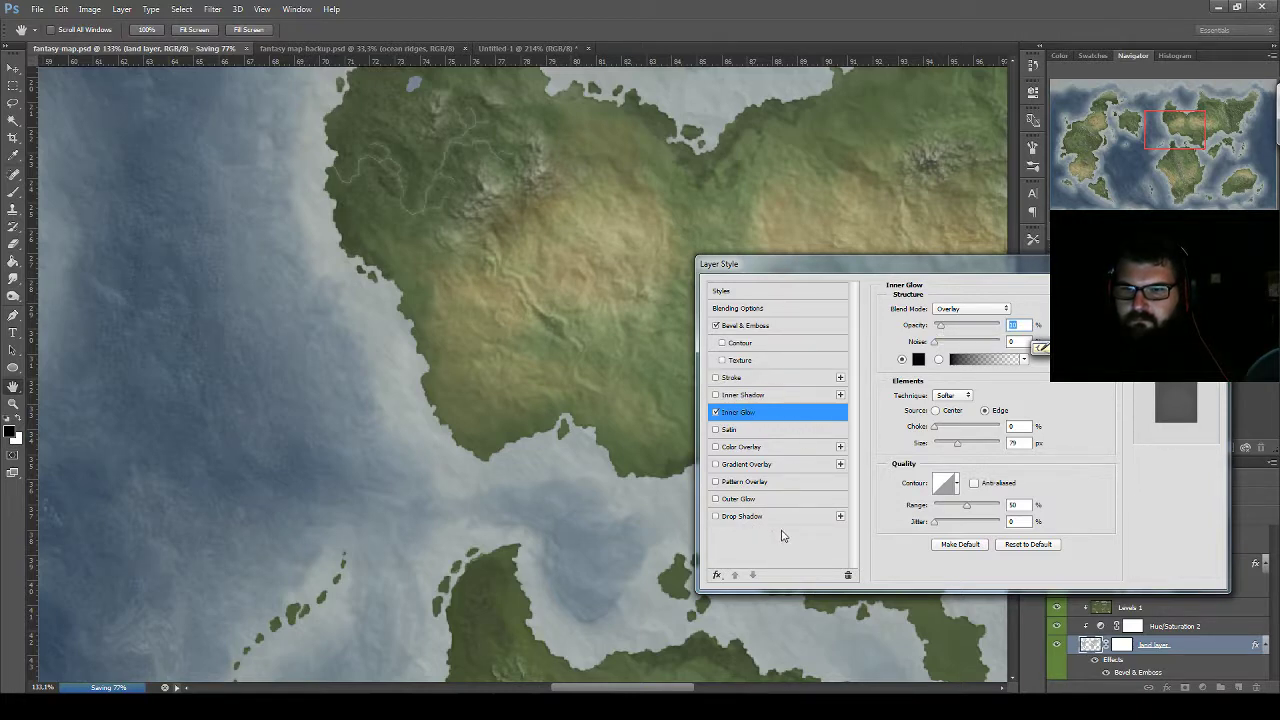
# Enable Outer Glow with colour 000000, Normal blend, and size 27 px
pyautogui.click(715, 499)
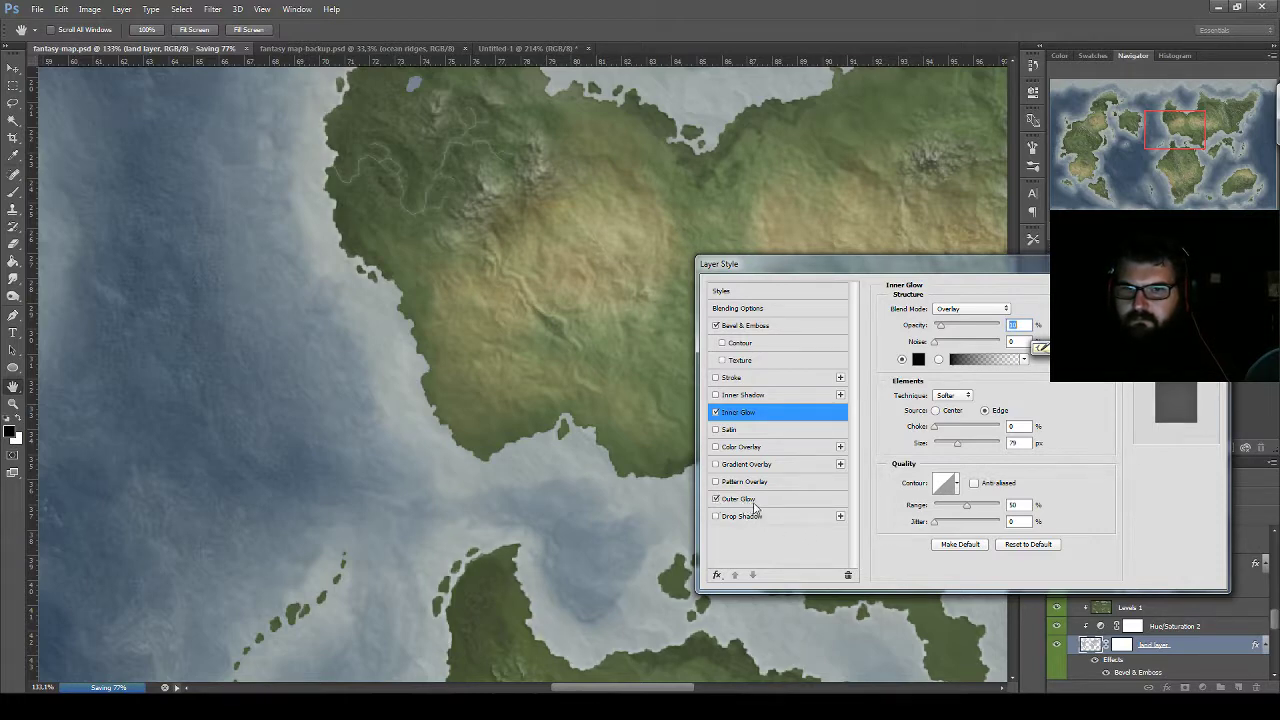
pyautogui.click(755, 503)
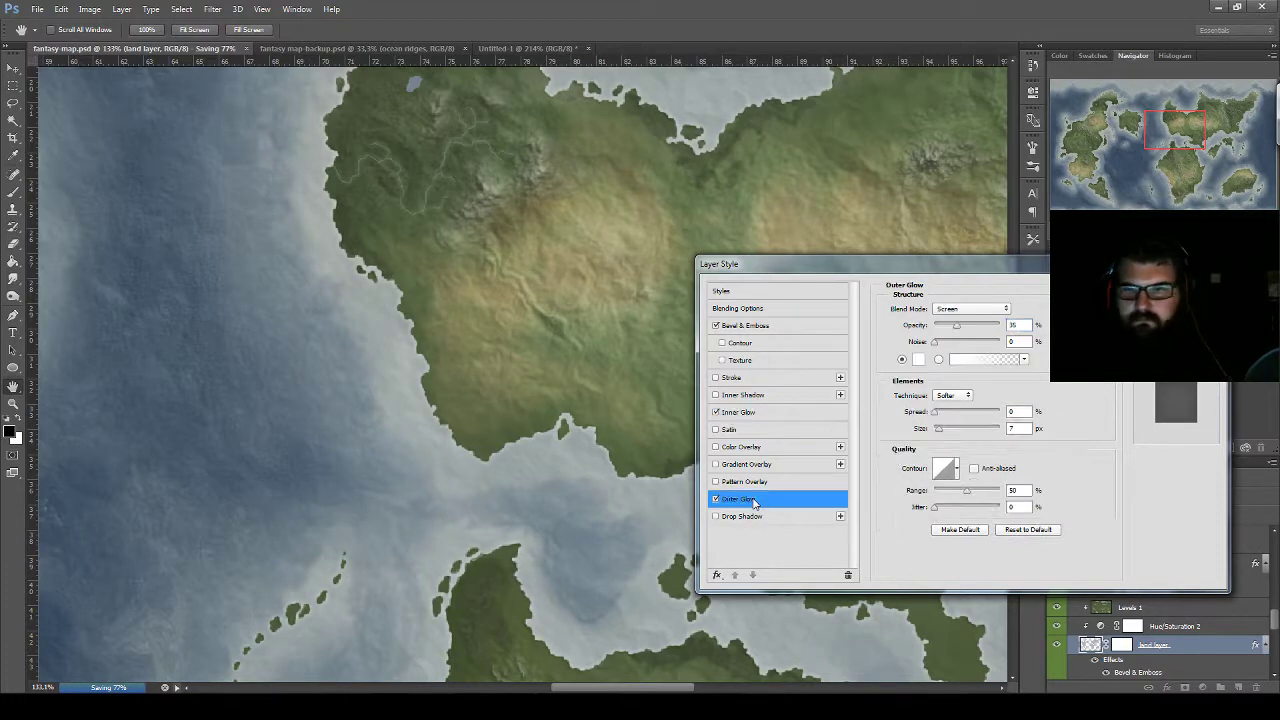
pyautogui.click(919, 362)
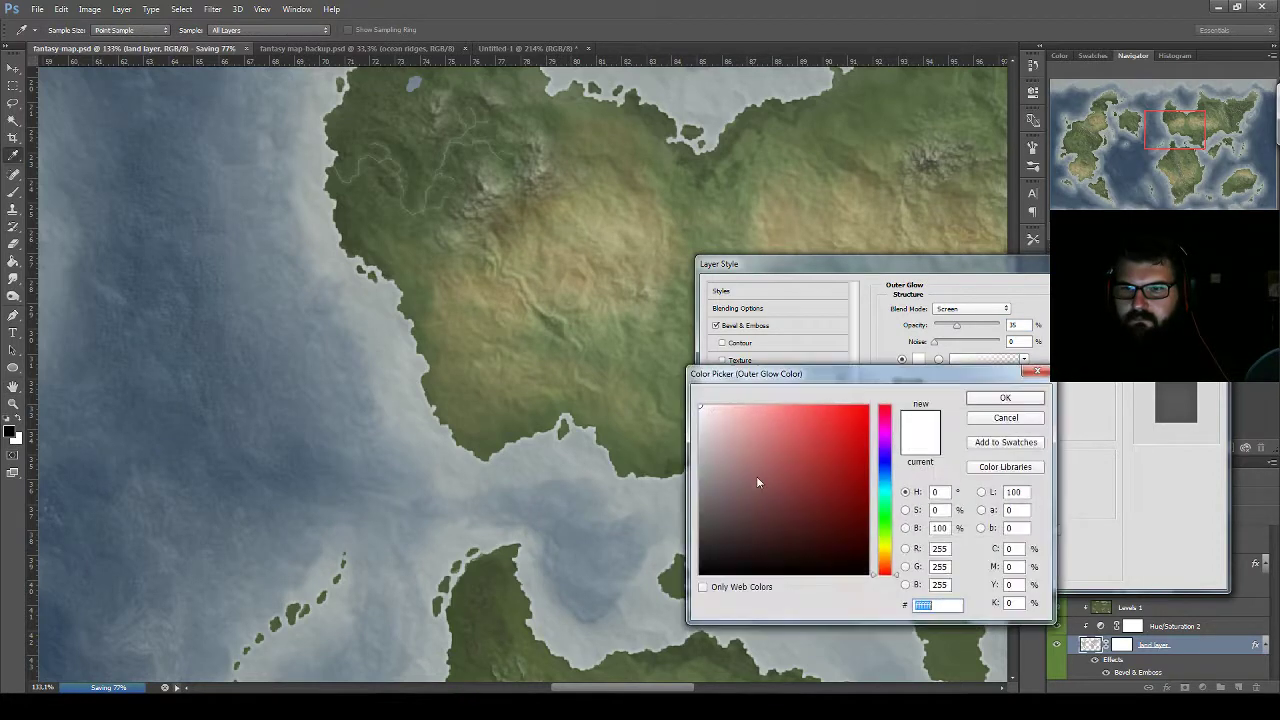
pyautogui.write('000000')
pyautogui.press('Return')
pyautogui.click(966, 308)
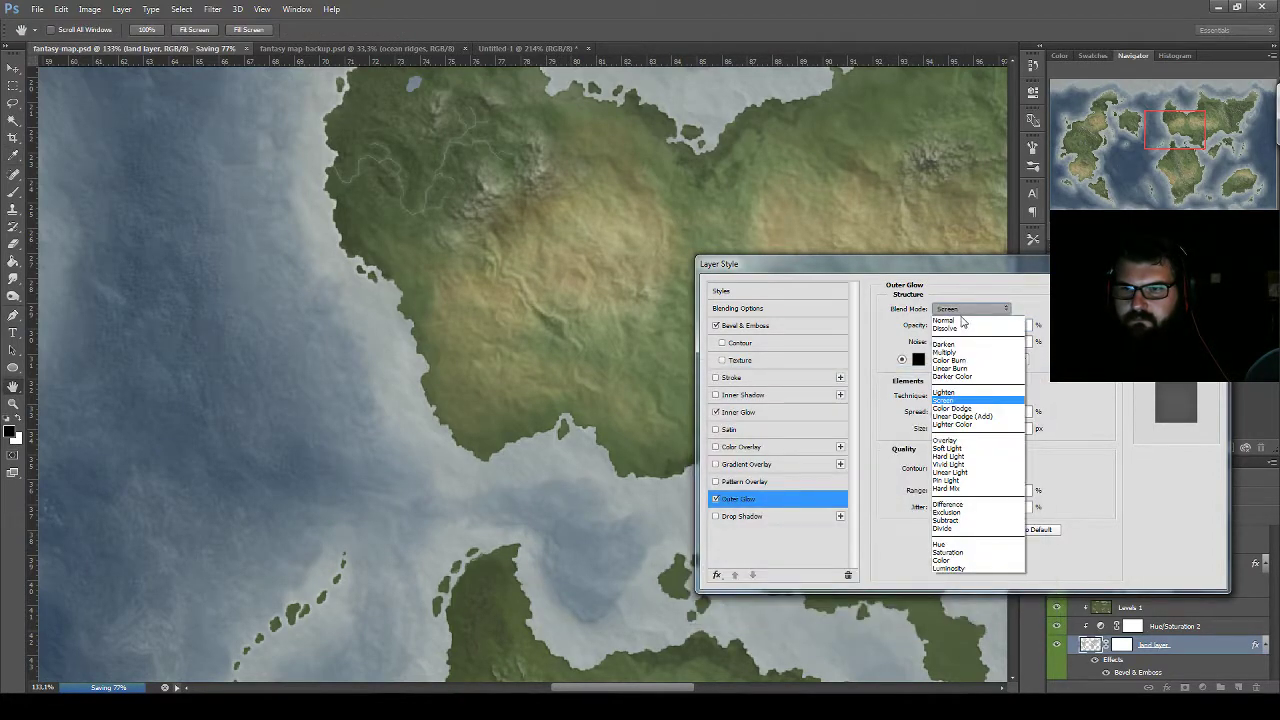
pyautogui.click(962, 322)
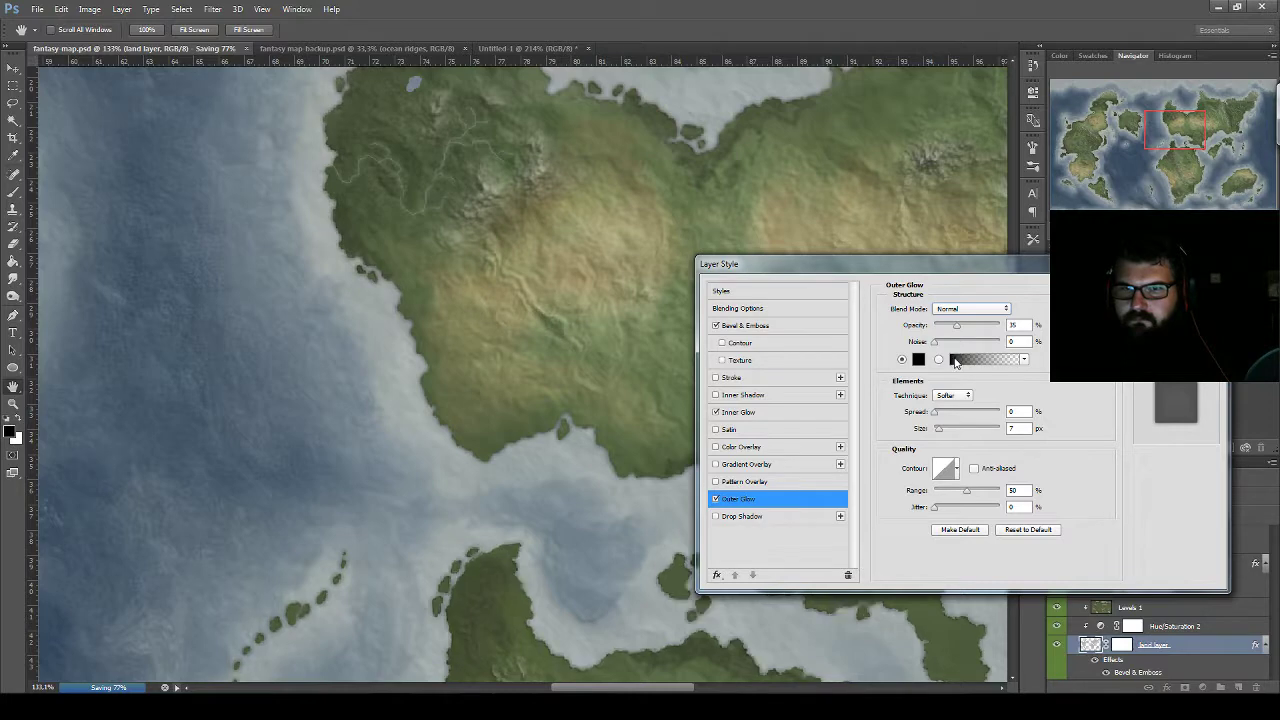
pyautogui.moveTo(940, 430); pyautogui.dragTo(941, 430)
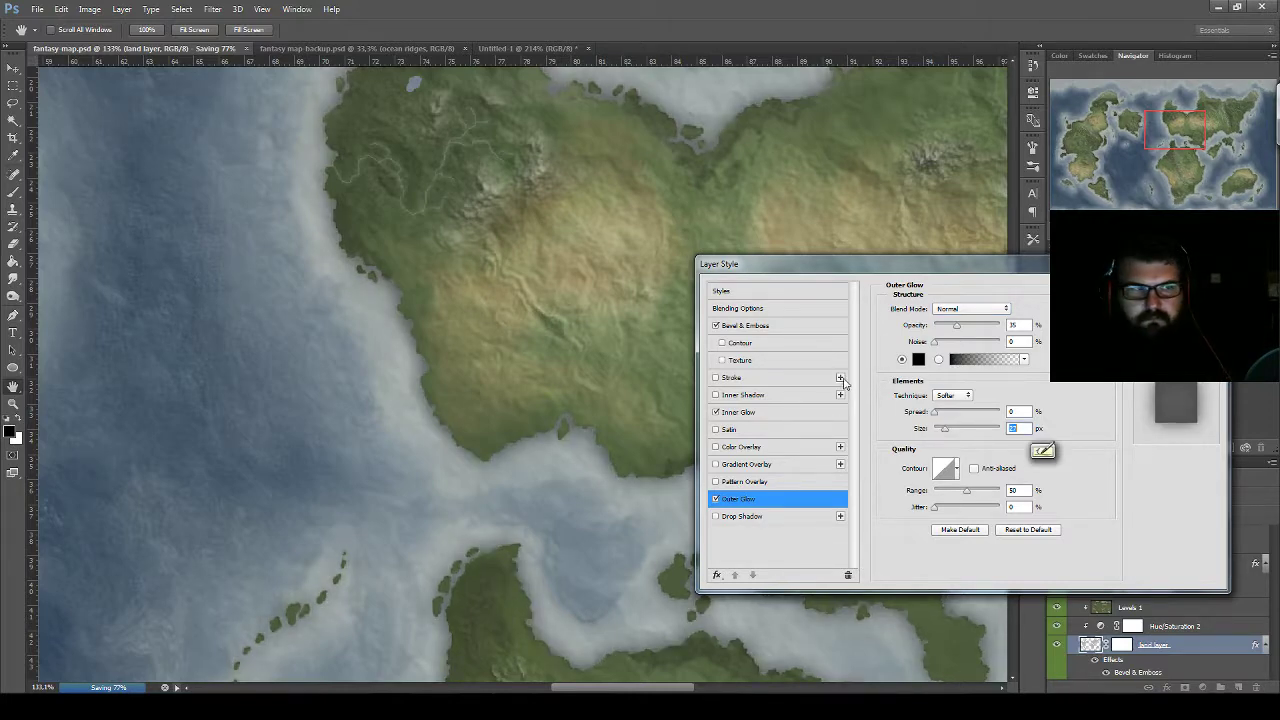
# Change the outer glow to white with Overlay blend at about 17% opacity
pyautogui.click(920, 359)
pyautogui.click(732, 435)
pyautogui.moveTo(732, 435); pyautogui.dragTo(700, 405)
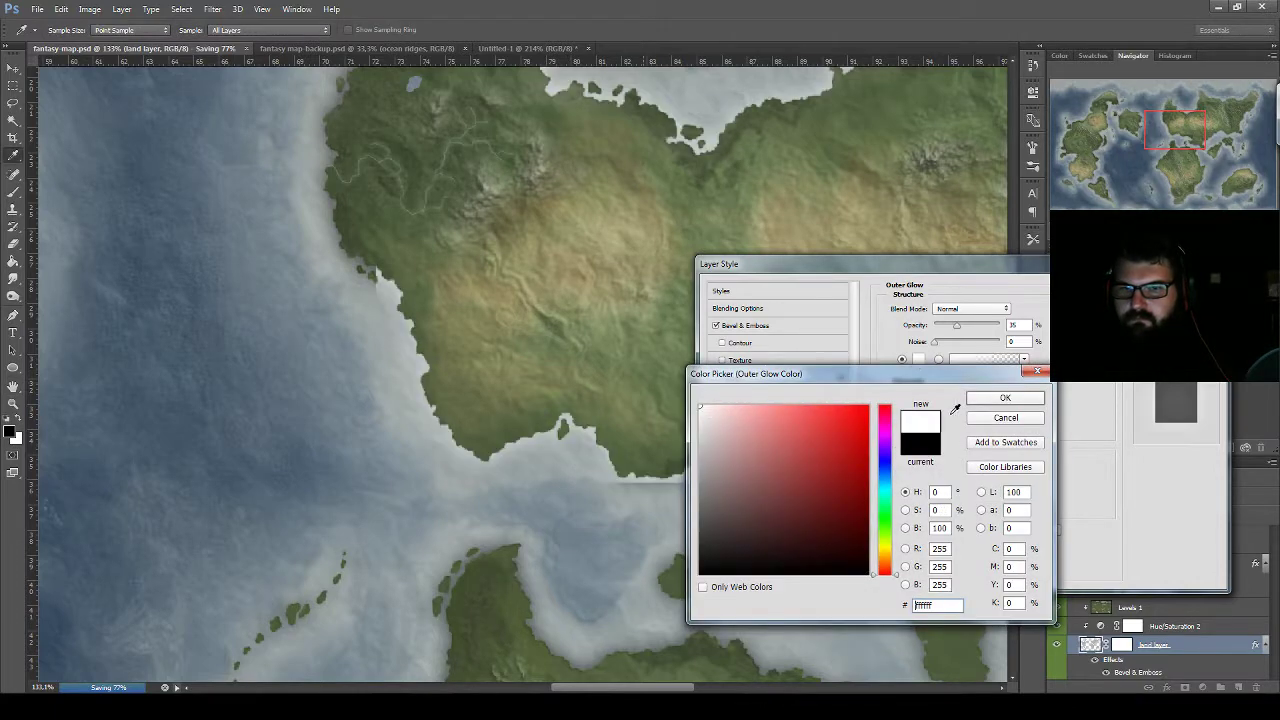
pyautogui.click(1005, 397)
pyautogui.click(957, 311)
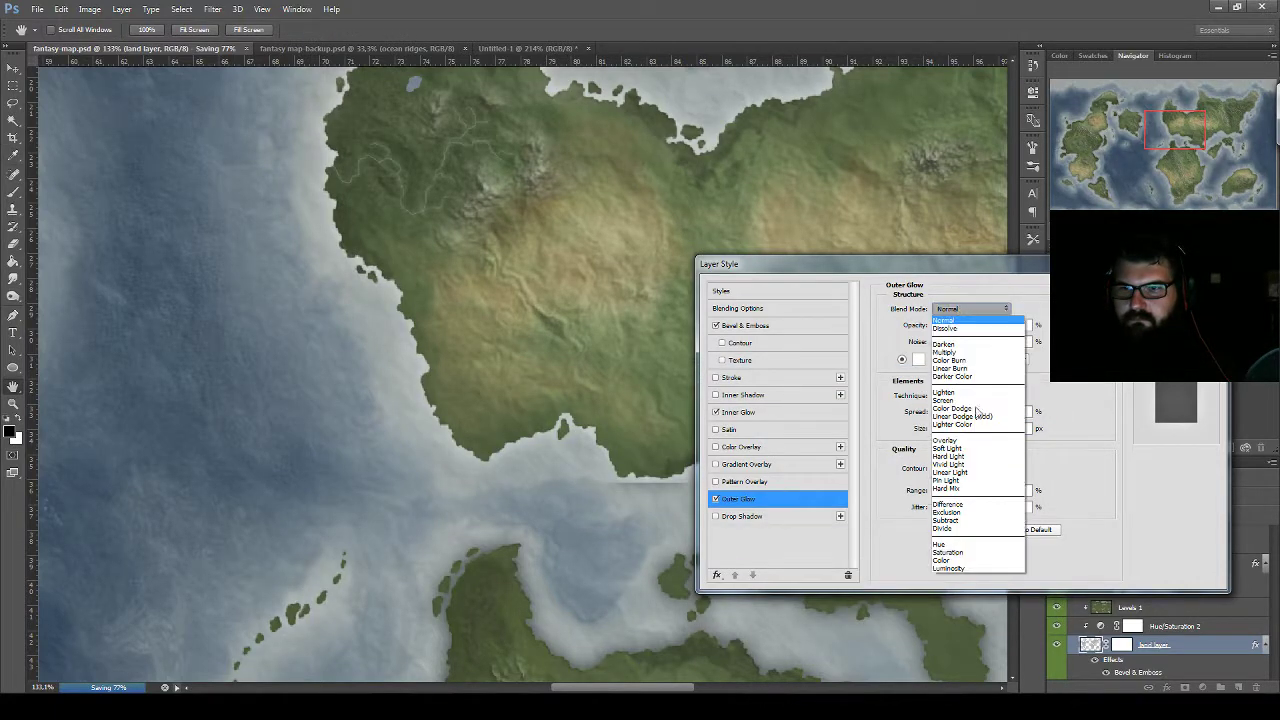
pyautogui.click(955, 447)
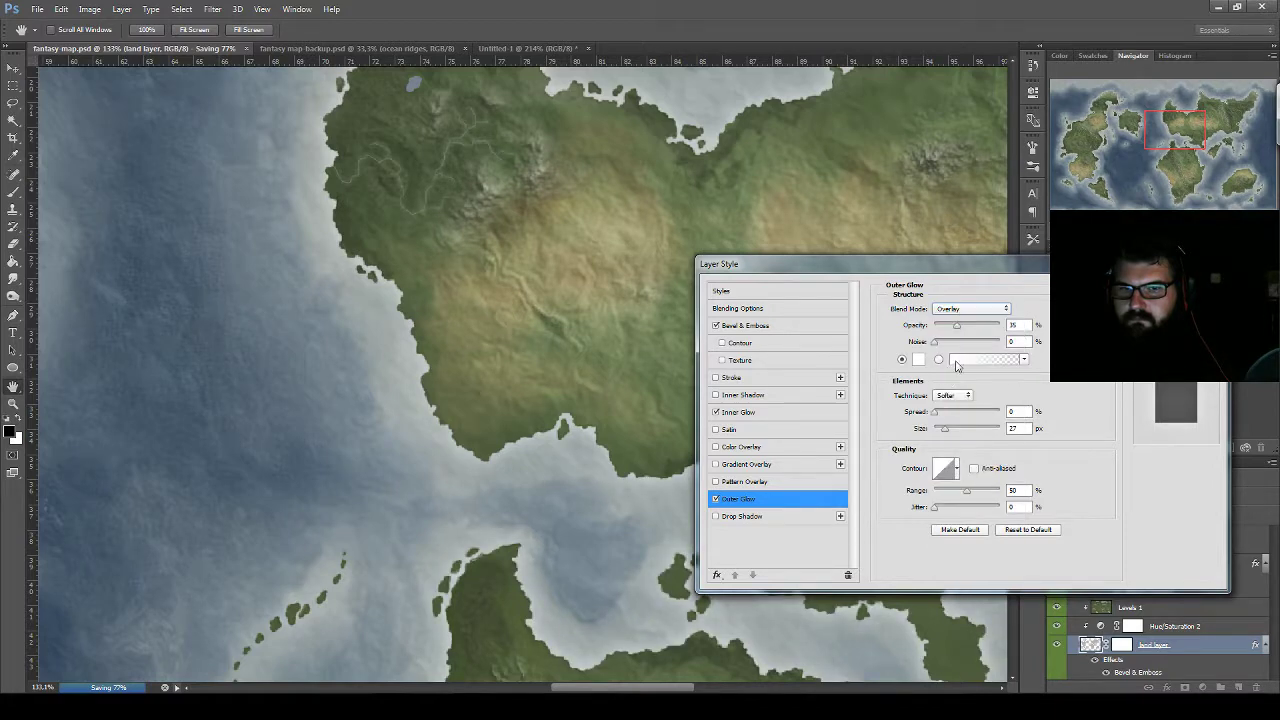
pyautogui.moveTo(956, 326); pyautogui.dragTo(941, 330)
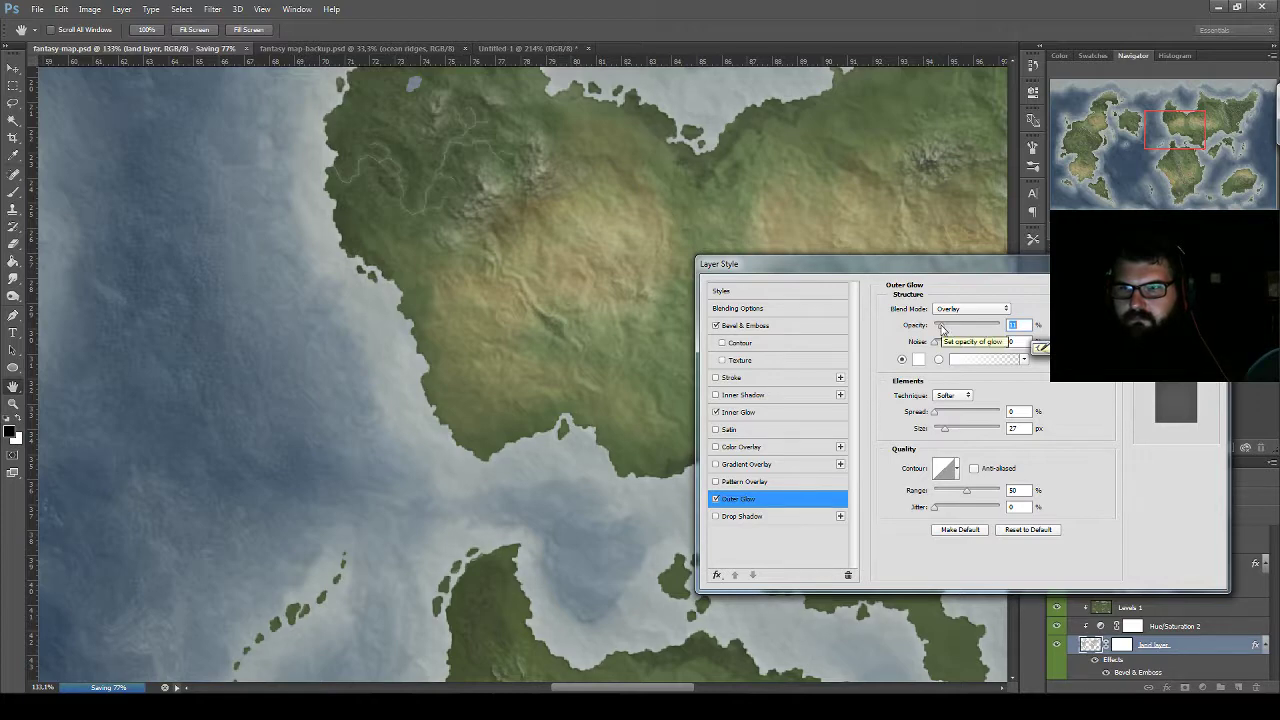
pyautogui.moveTo(941, 330); pyautogui.dragTo(903, 325)
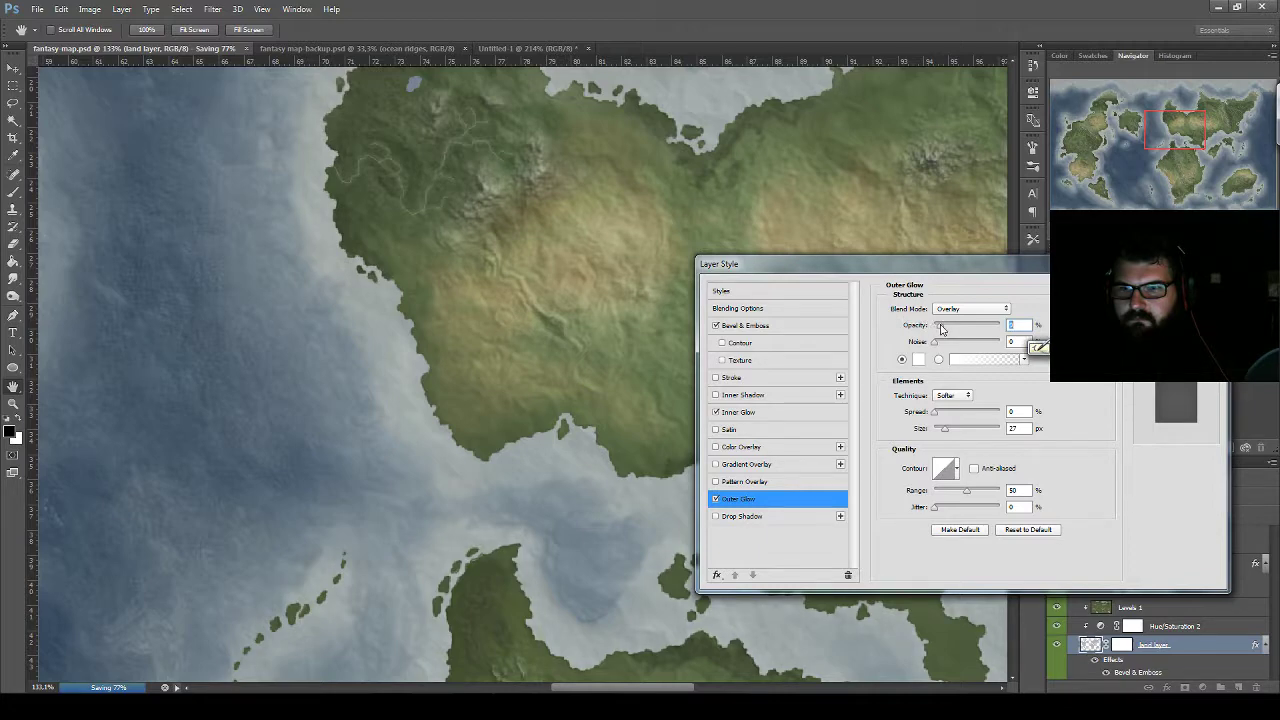
pyautogui.moveTo(941, 330); pyautogui.dragTo(946, 326)
# Give the outer glow a grey colour sampled from the land, at full opacity
pyautogui.click(919, 359)
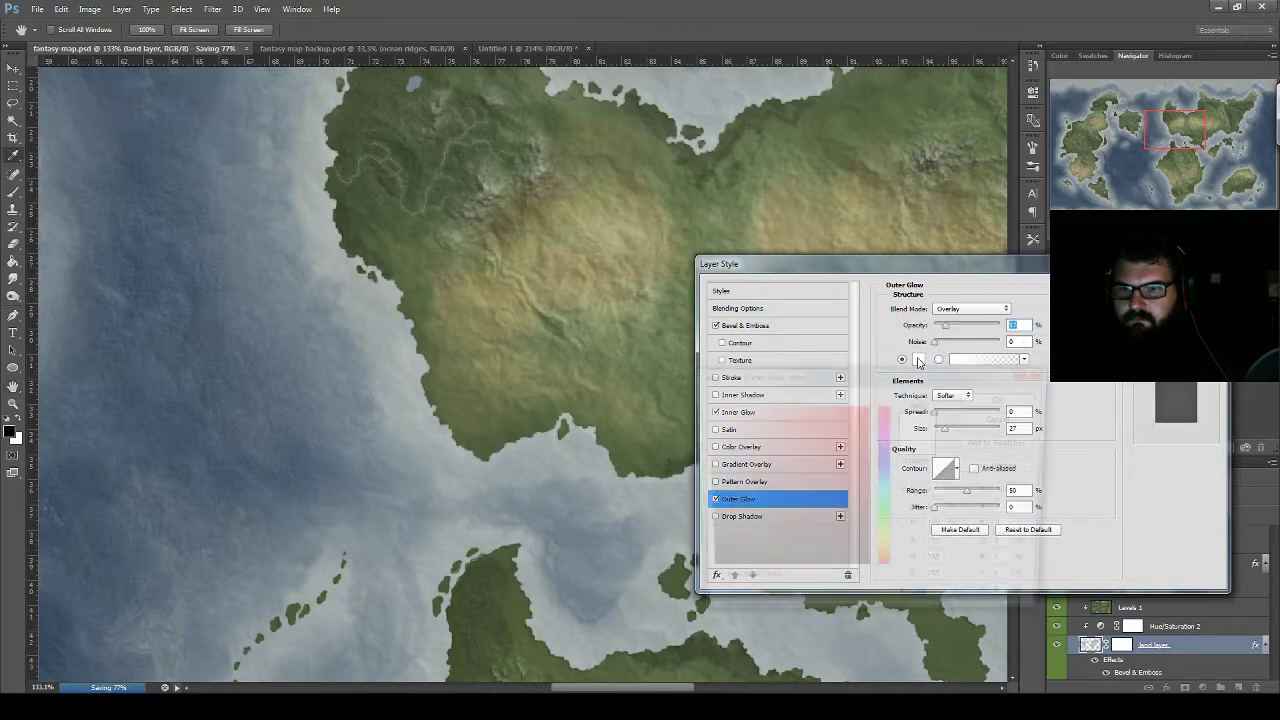
pyautogui.click(472, 427)
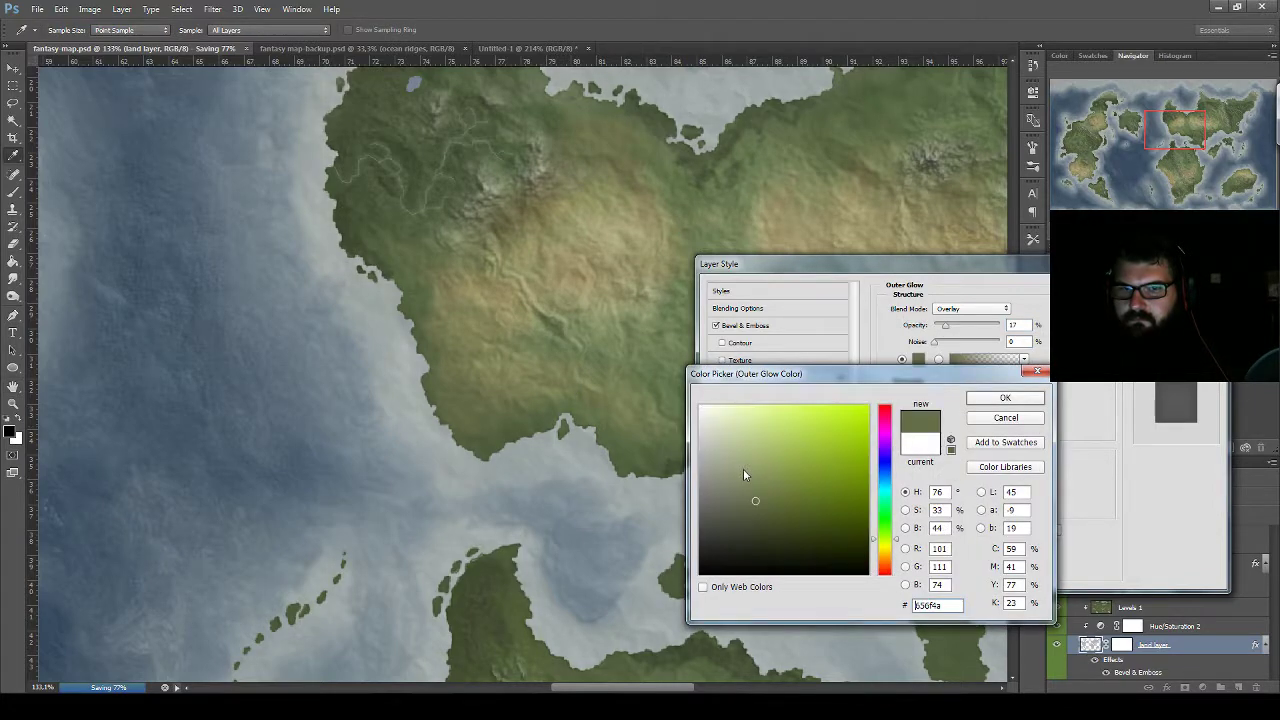
pyautogui.moveTo(731, 492); pyautogui.dragTo(683, 503)
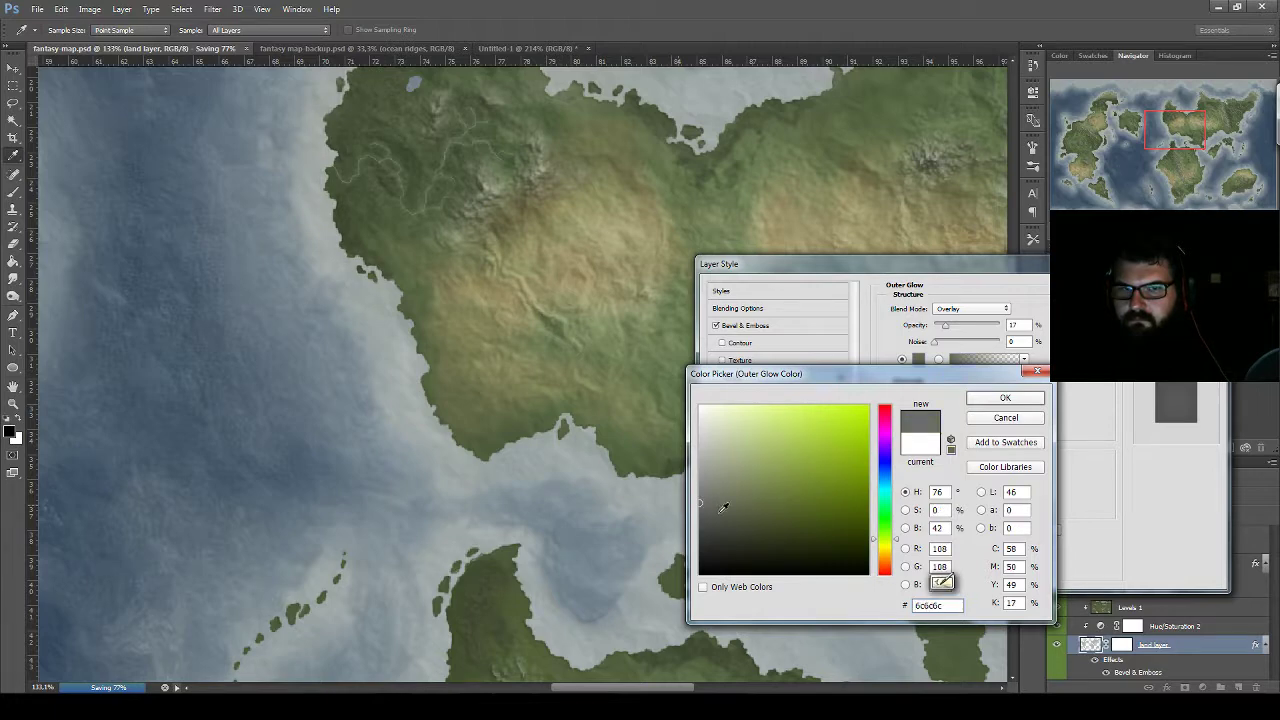
pyautogui.click(1005, 398)
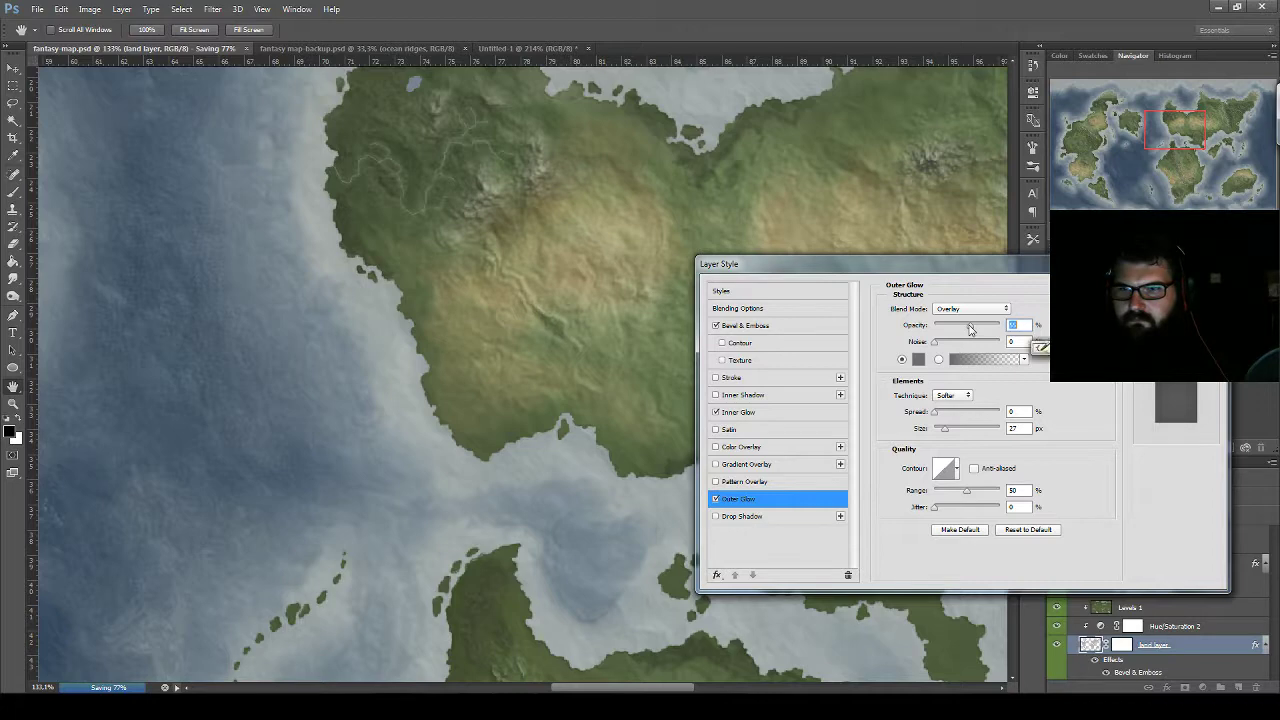
pyautogui.moveTo(969, 329); pyautogui.dragTo(1040, 346)
# Switch the outer glow to a sampled light teal-grey at about 30% opacity and 79 px size
pyautogui.click(918, 359)
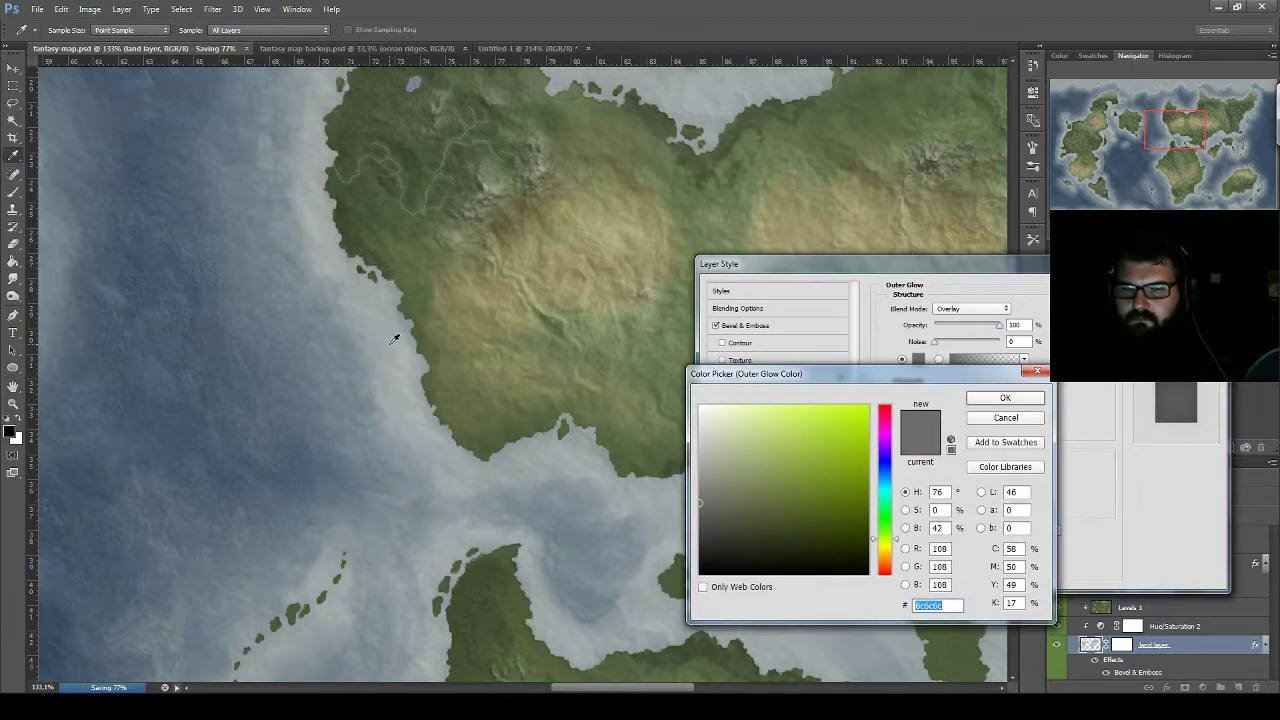
pyautogui.click(388, 343)
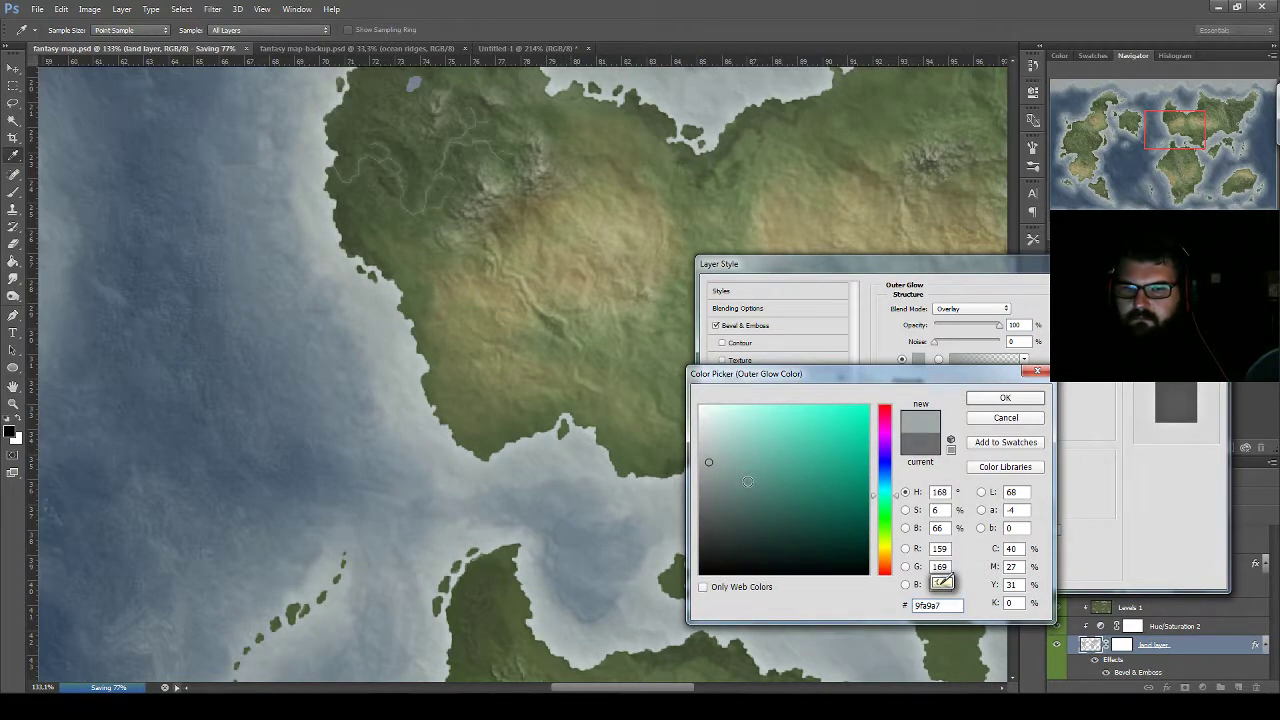
pyautogui.click(990, 400)
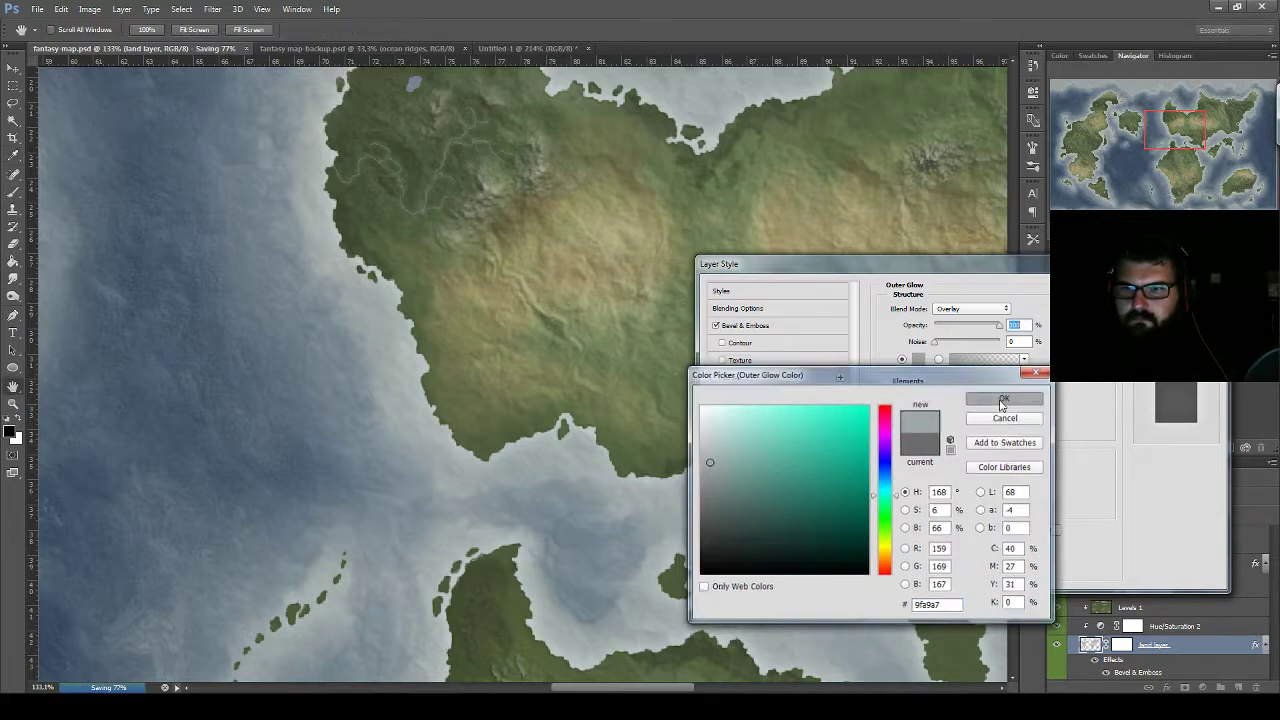
pyautogui.moveTo(998, 325); pyautogui.dragTo(952, 325)
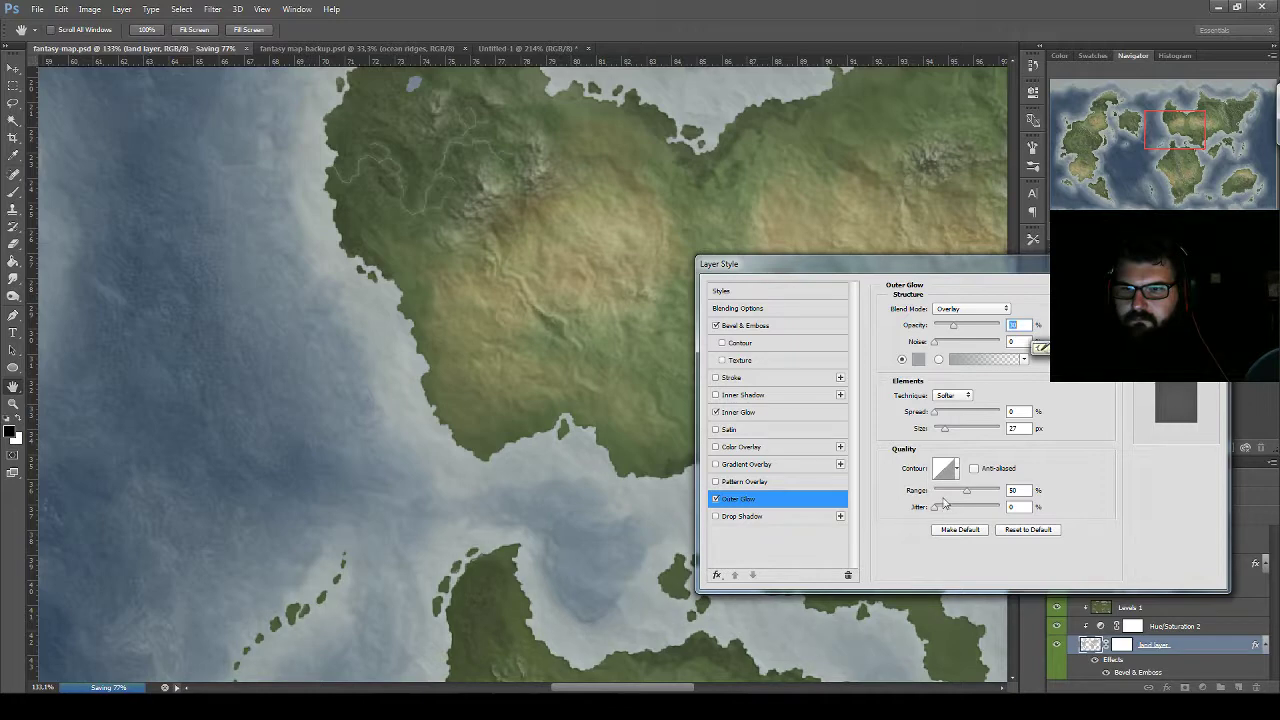
pyautogui.moveTo(946, 430); pyautogui.dragTo(963, 432)
pyautogui.click(940, 414)
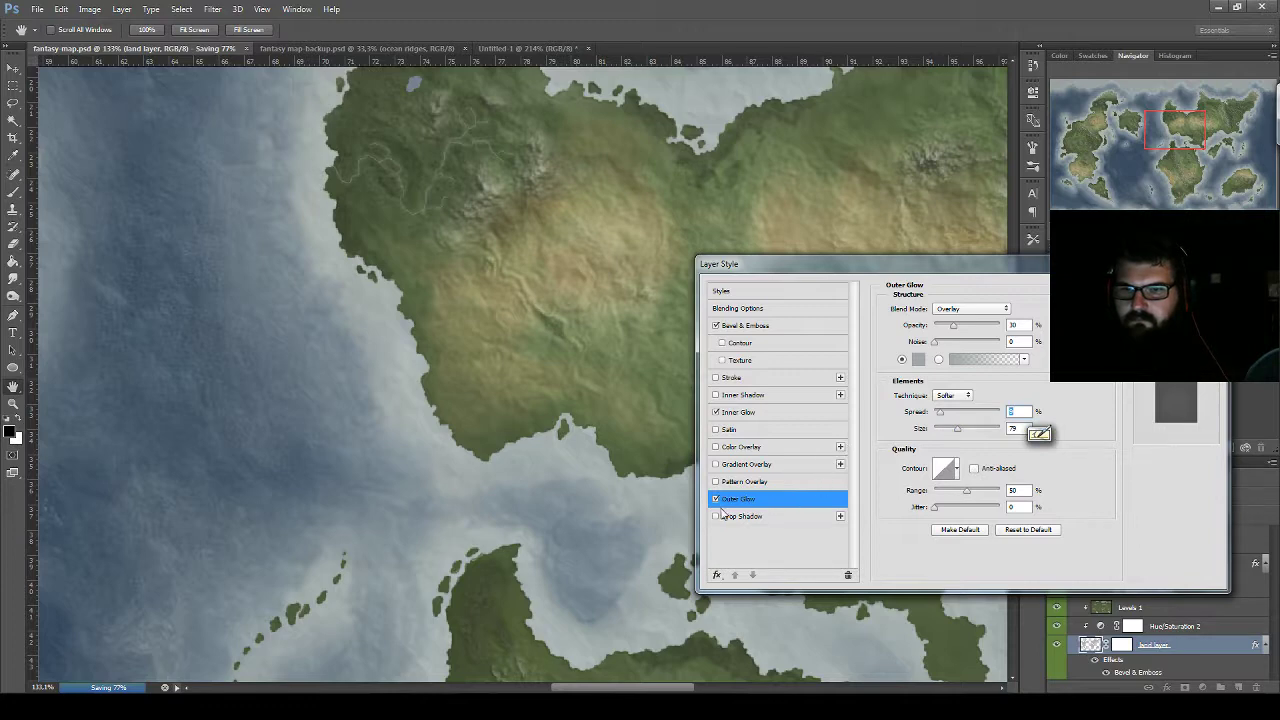
# Darken the outer glow to a grey-teal, then disable Outer Glow
pyautogui.click(918, 359)
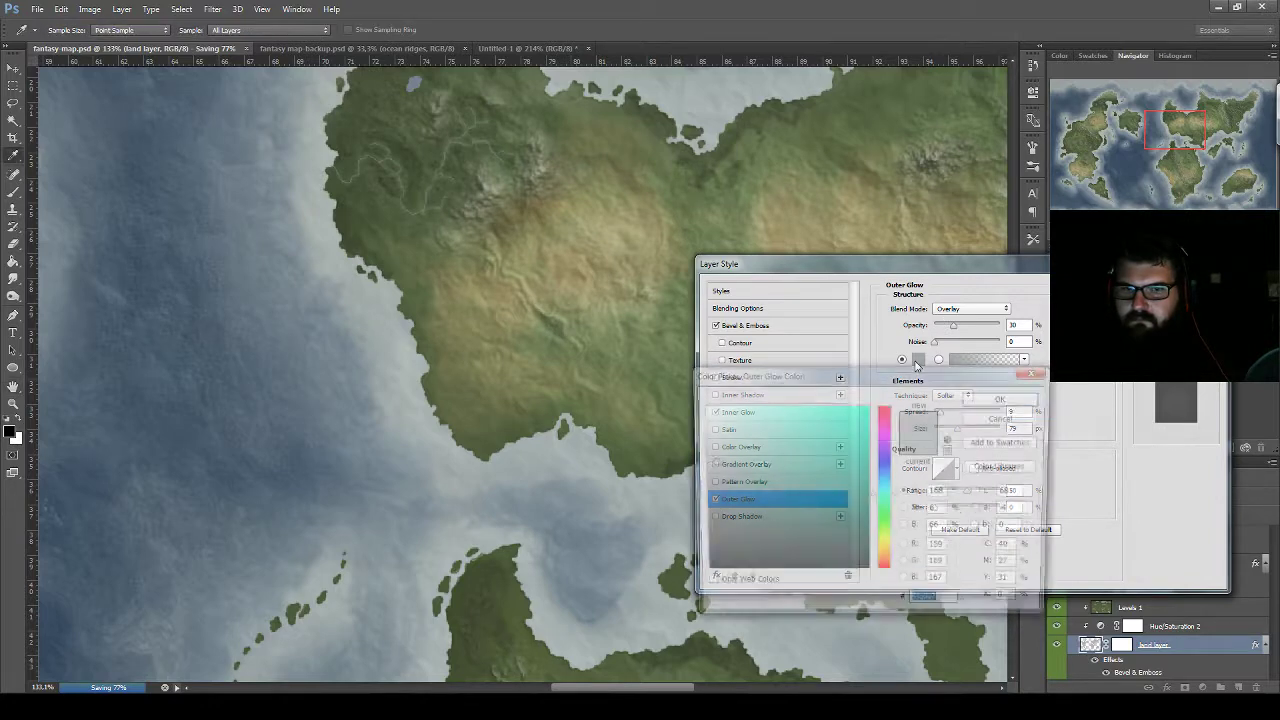
pyautogui.click(728, 492)
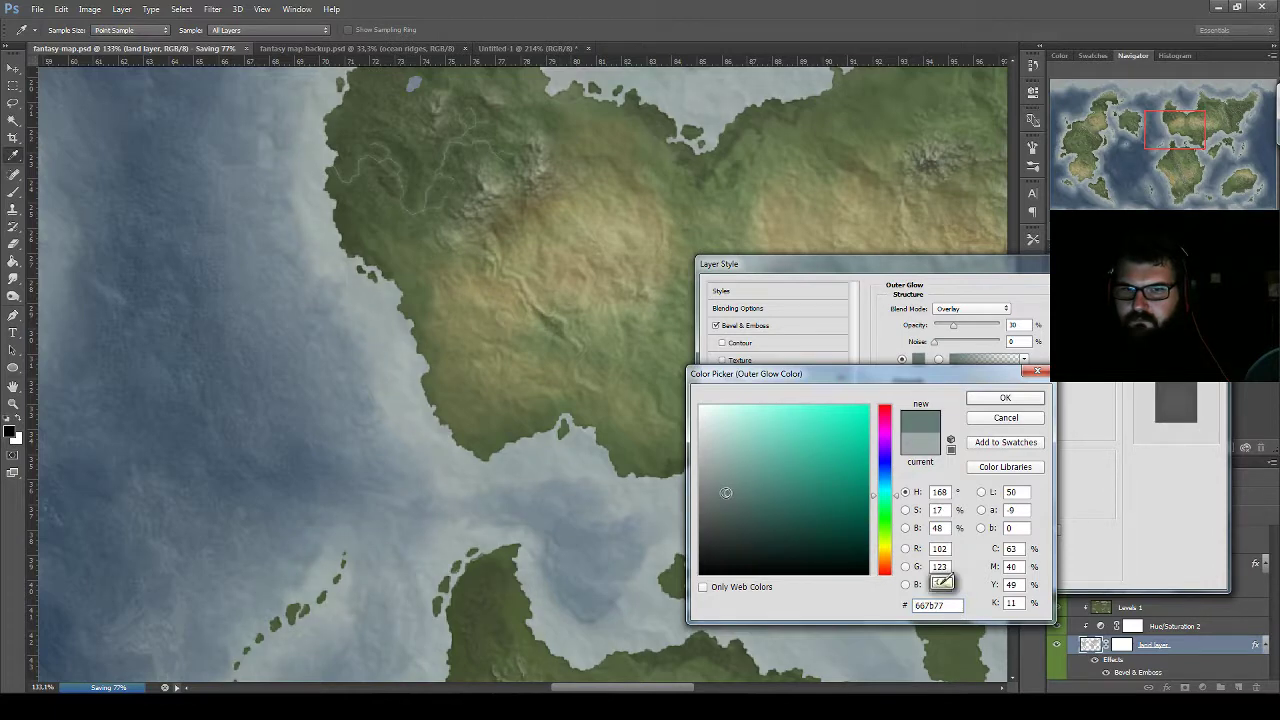
pyautogui.click(1005, 398)
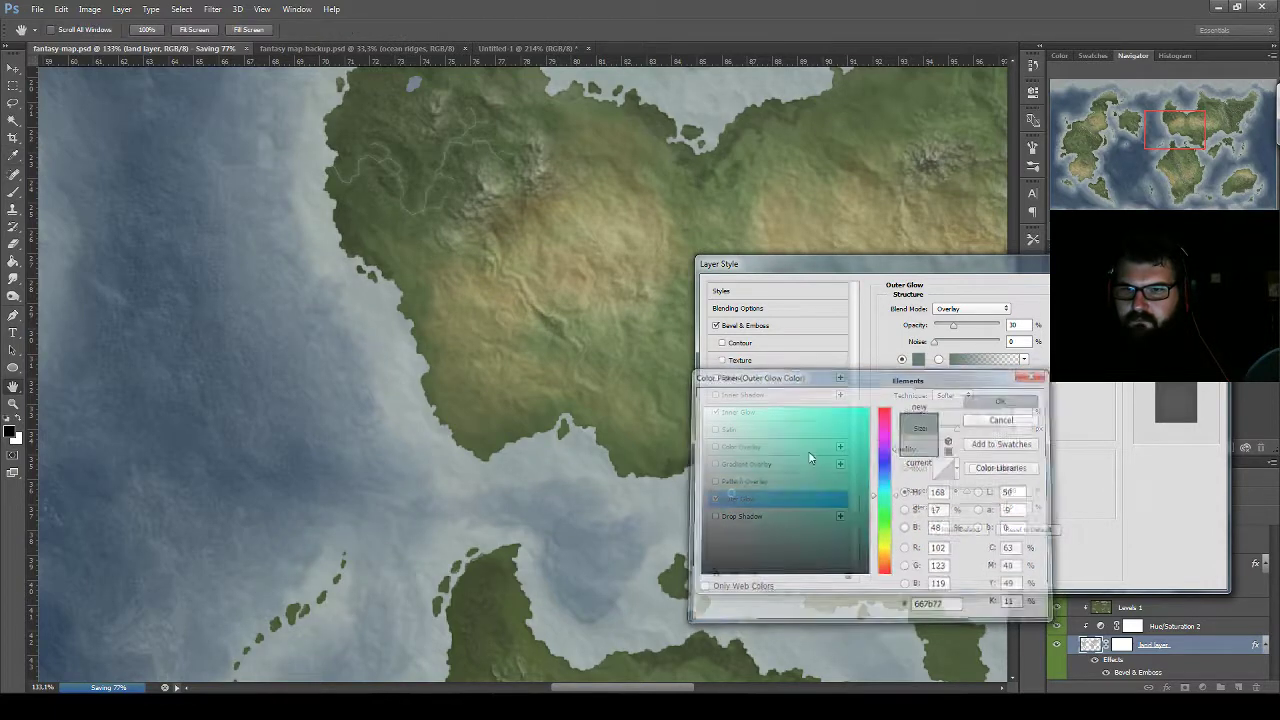
pyautogui.click(715, 499)
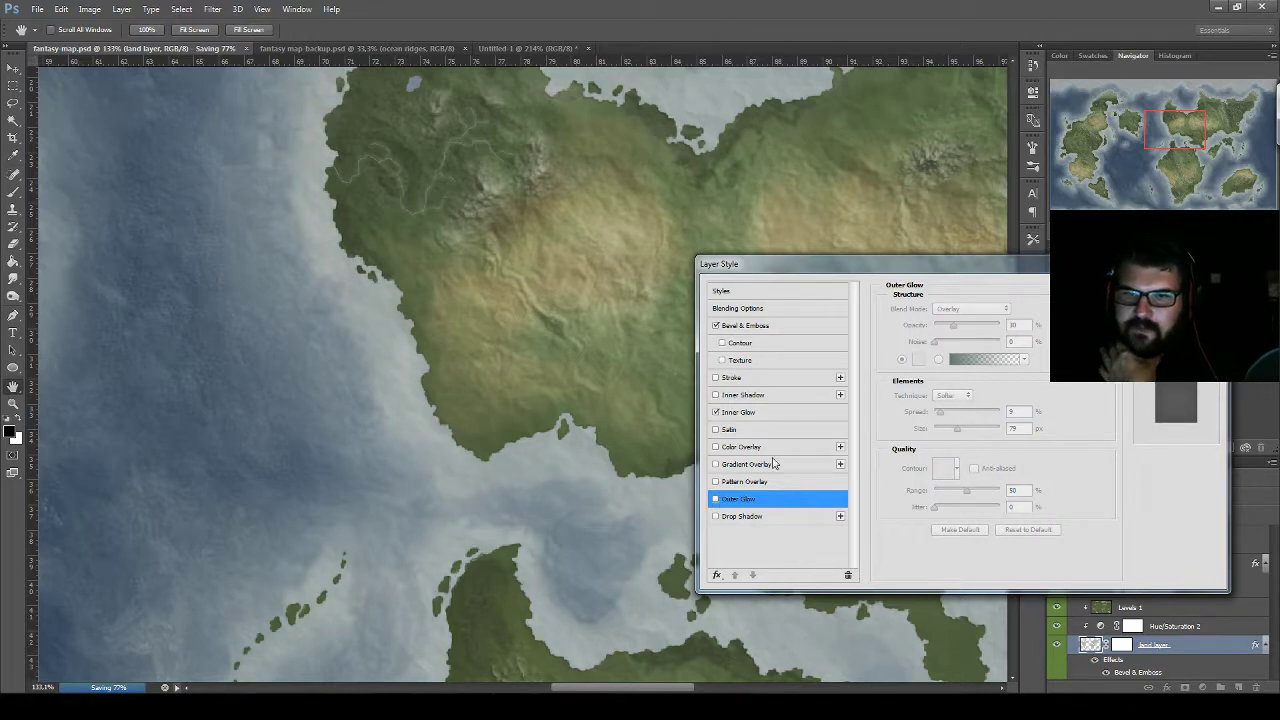
# Enable Stroke on the land with Outside position, a sampled light grey colour, and size 4 px
pyautogui.click(716, 377)
pyautogui.click(755, 379)
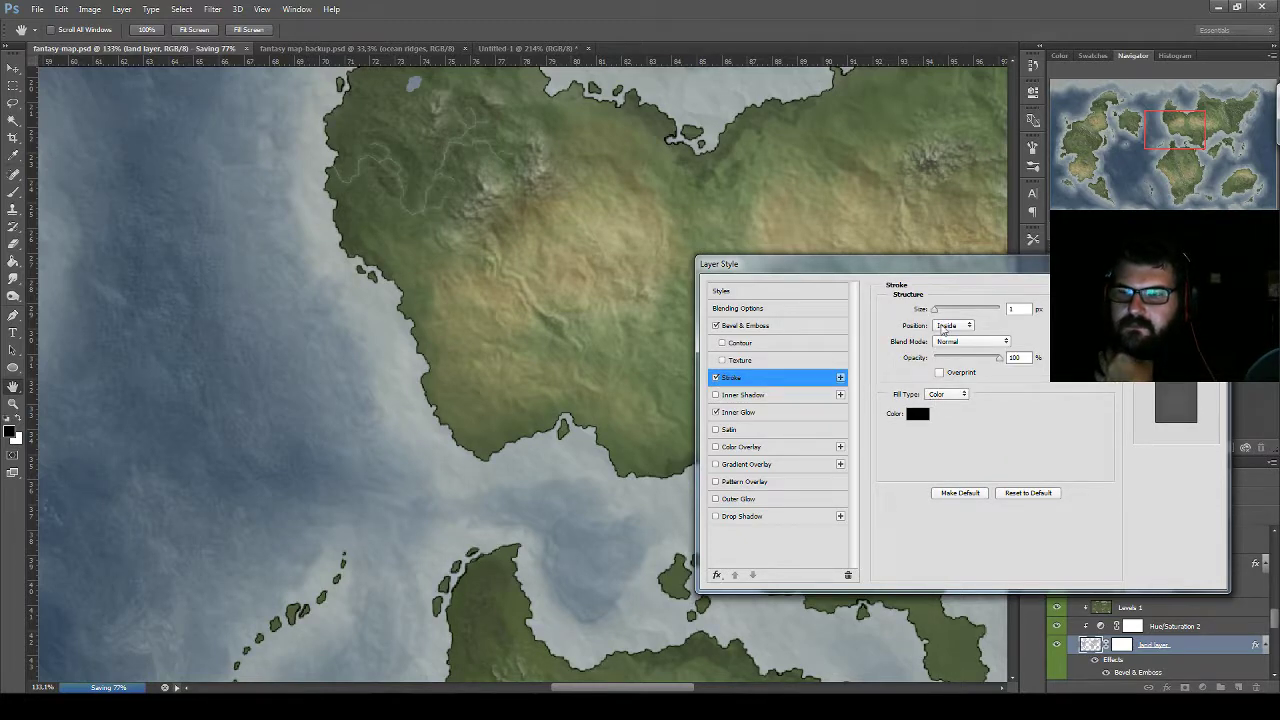
pyautogui.click(948, 326)
pyautogui.click(950, 327)
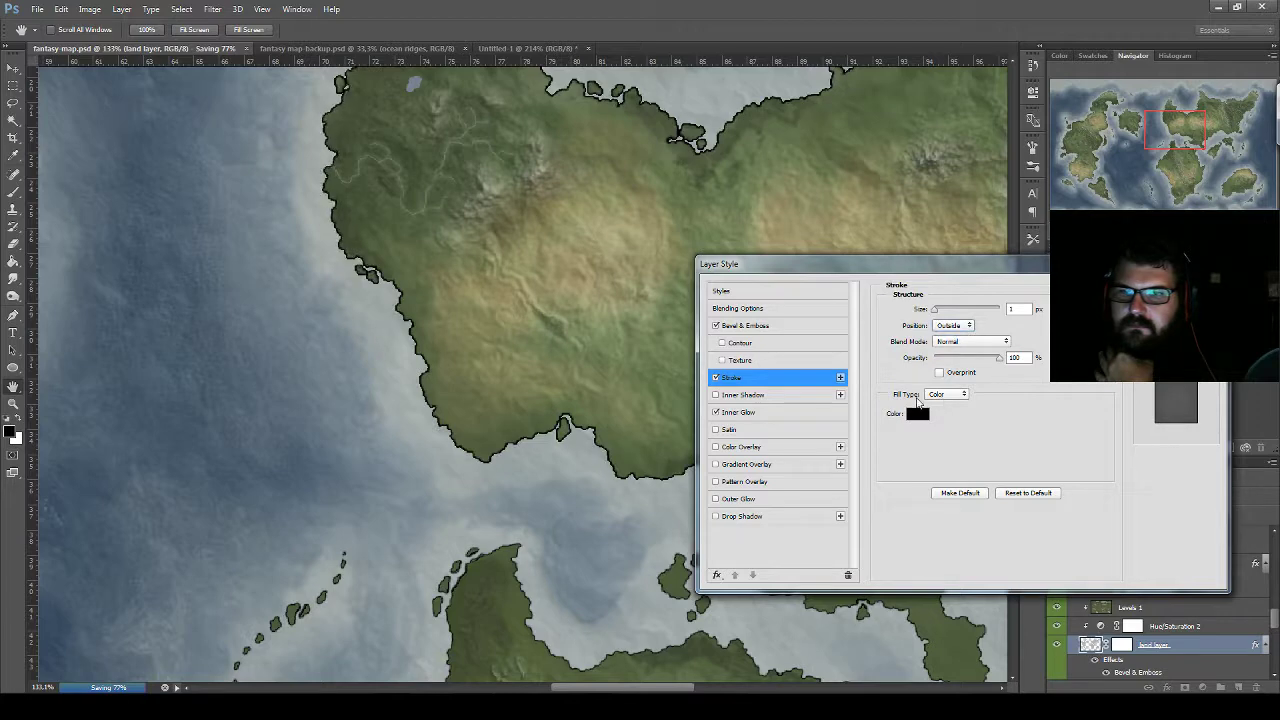
pyautogui.click(917, 413)
pyautogui.click(406, 350)
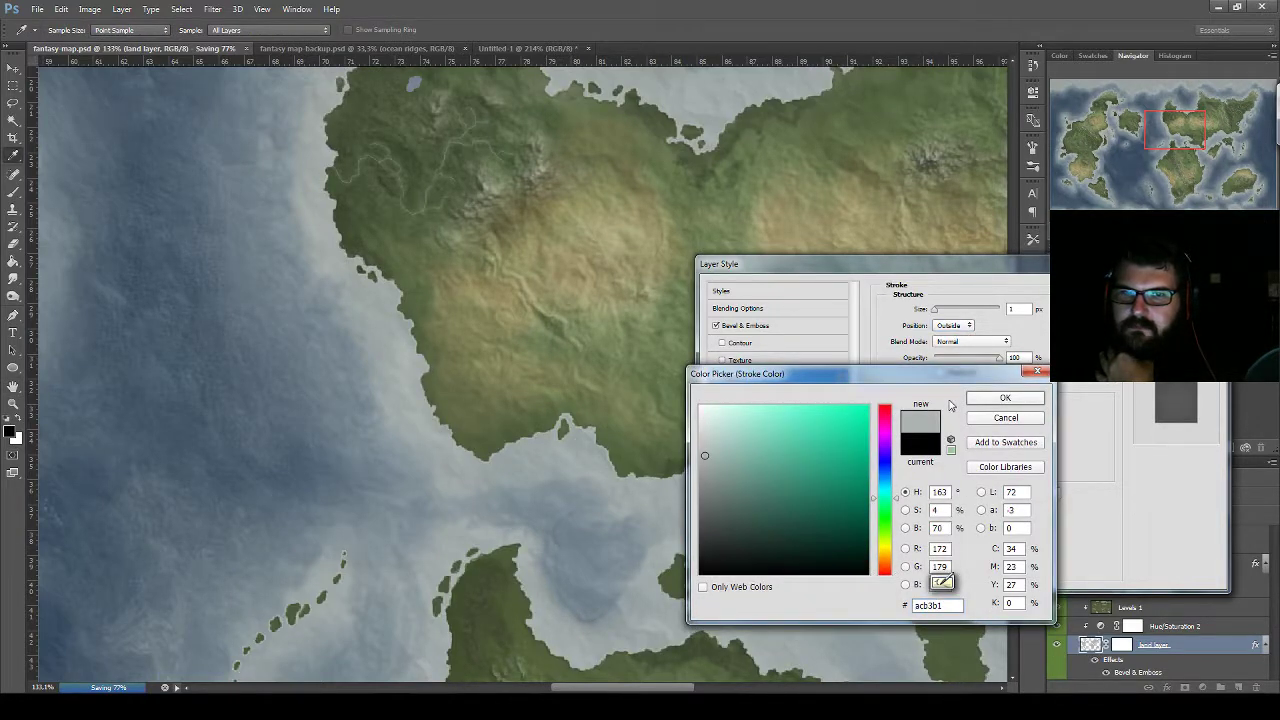
pyautogui.click(1000, 398)
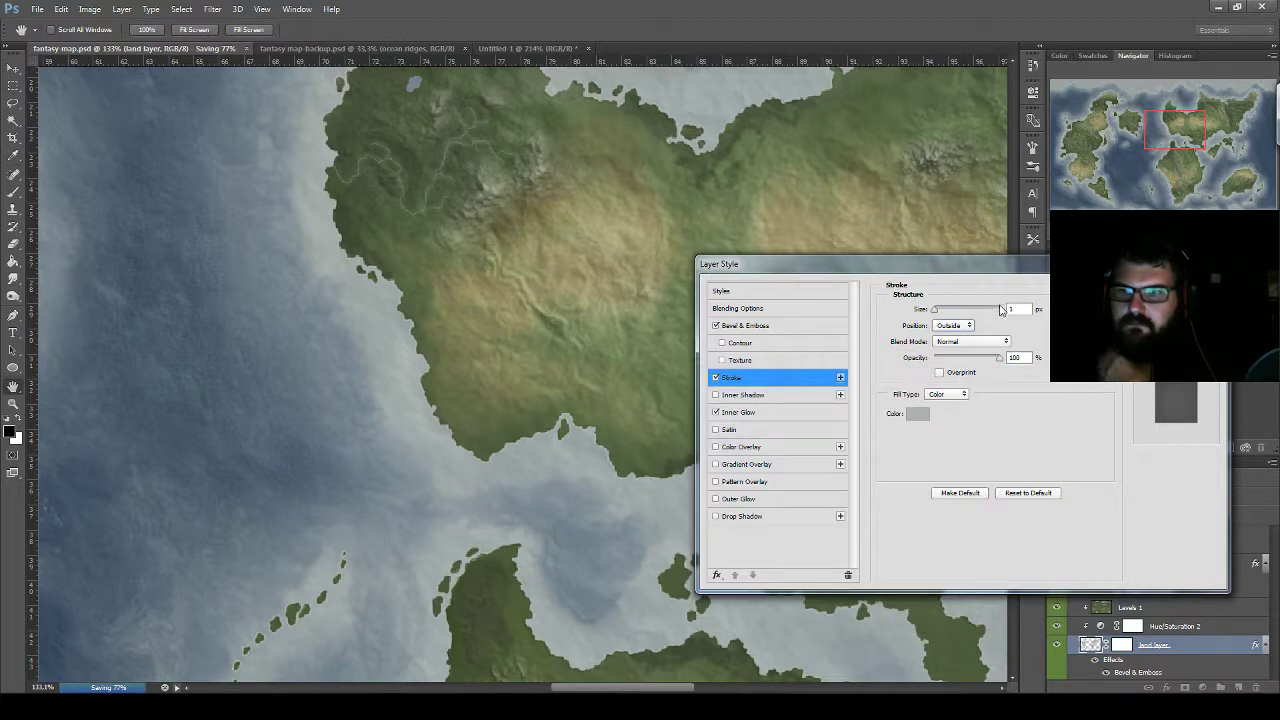
pyautogui.click(1018, 308)
pyautogui.write('4')
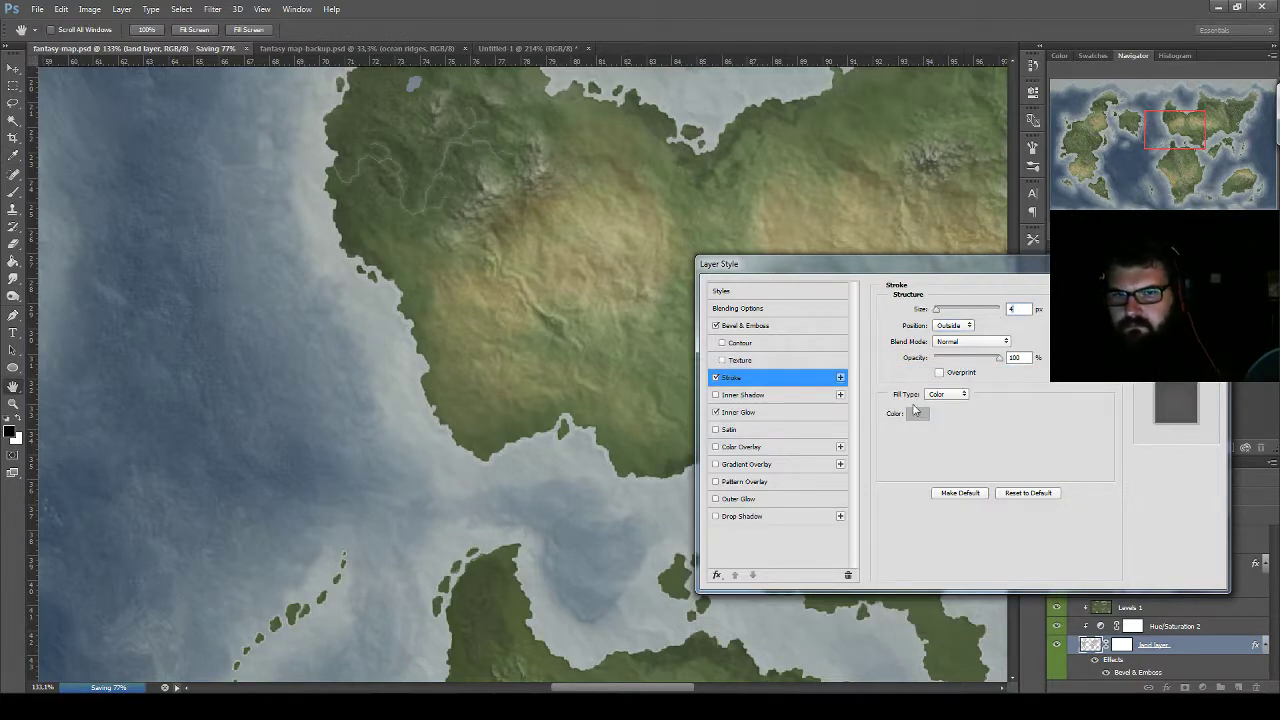
# Settle the stroke colour on acb3b1, then set Overlay blend at 12% opacity
pyautogui.click(912, 414)
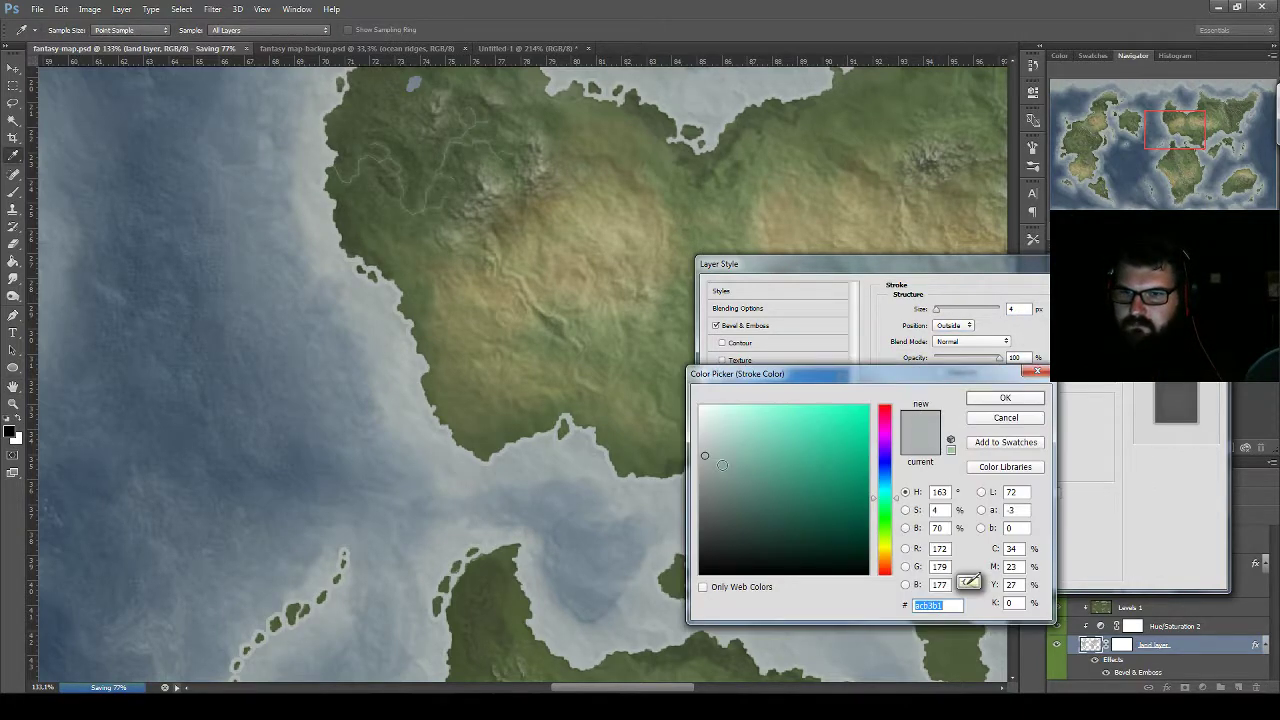
pyautogui.click(706, 481)
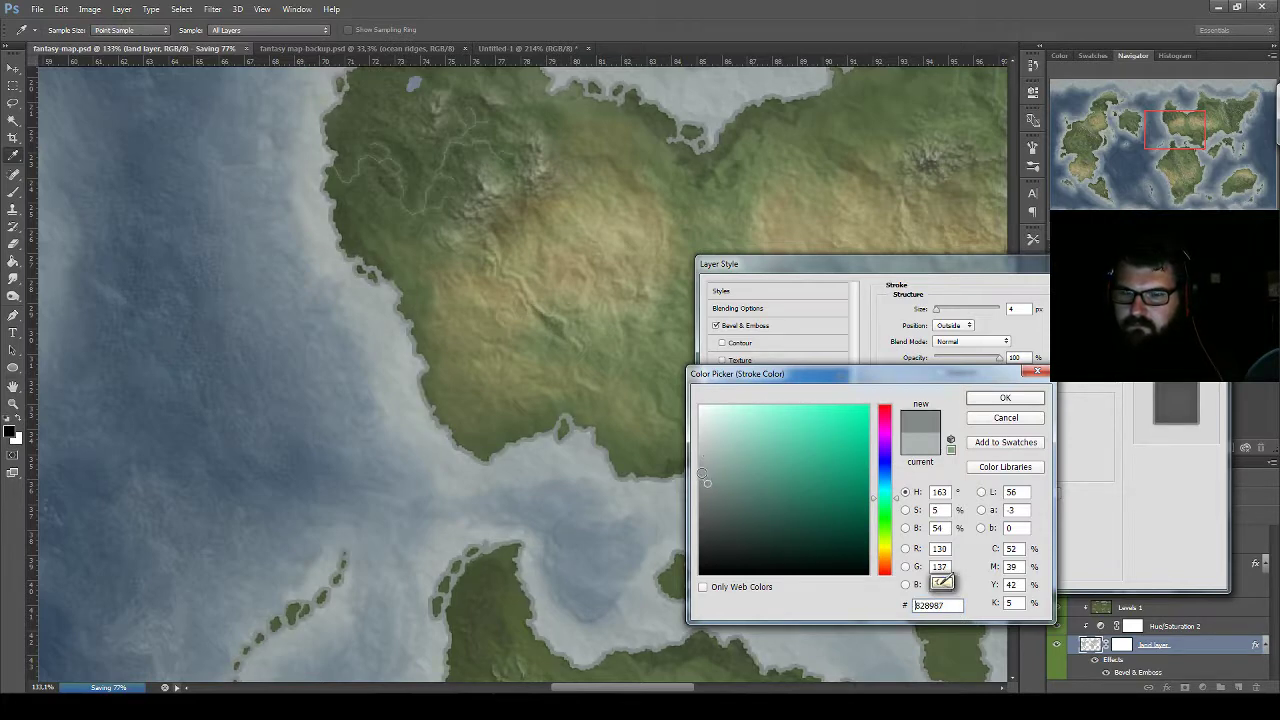
pyautogui.click(418, 362)
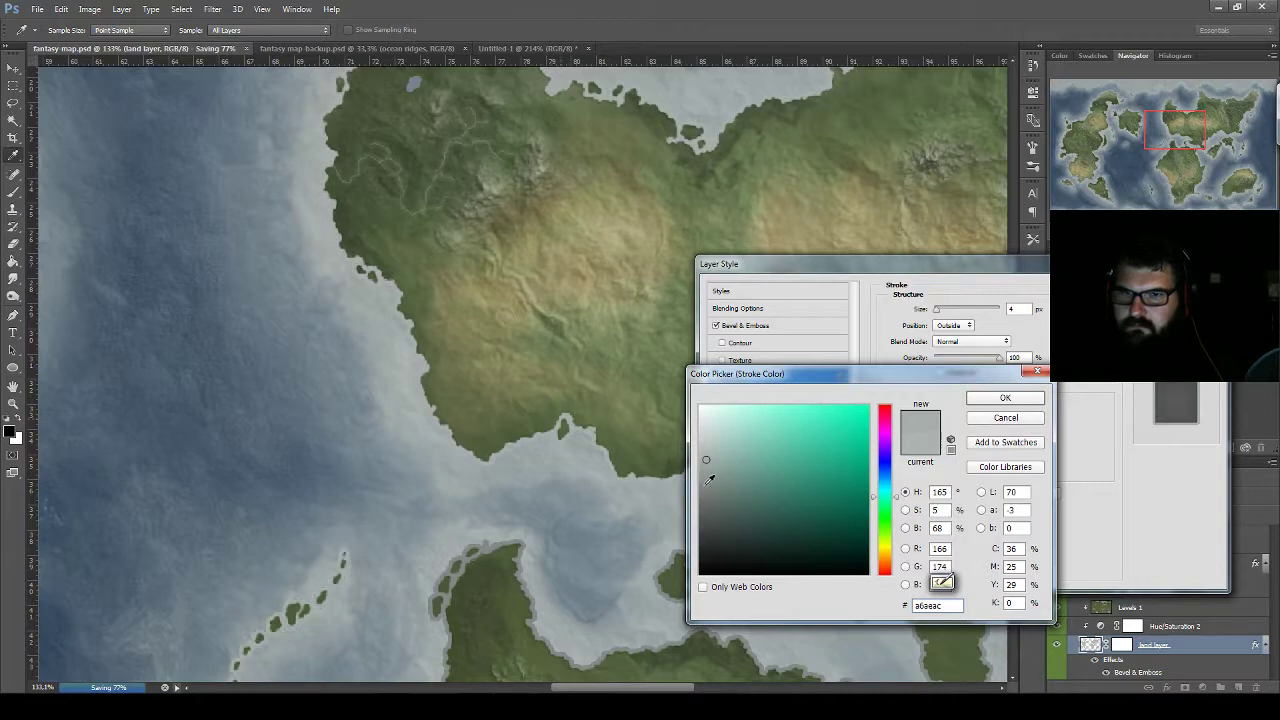
pyautogui.click(710, 476)
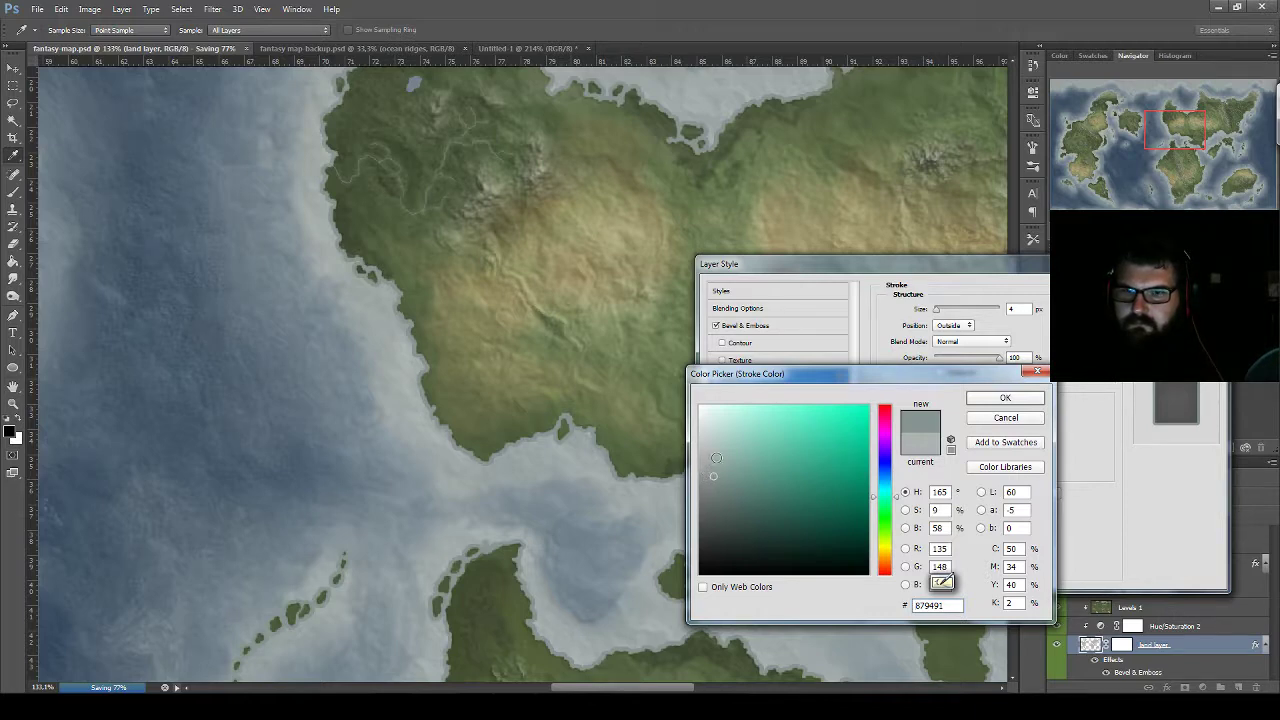
pyautogui.click(411, 353)
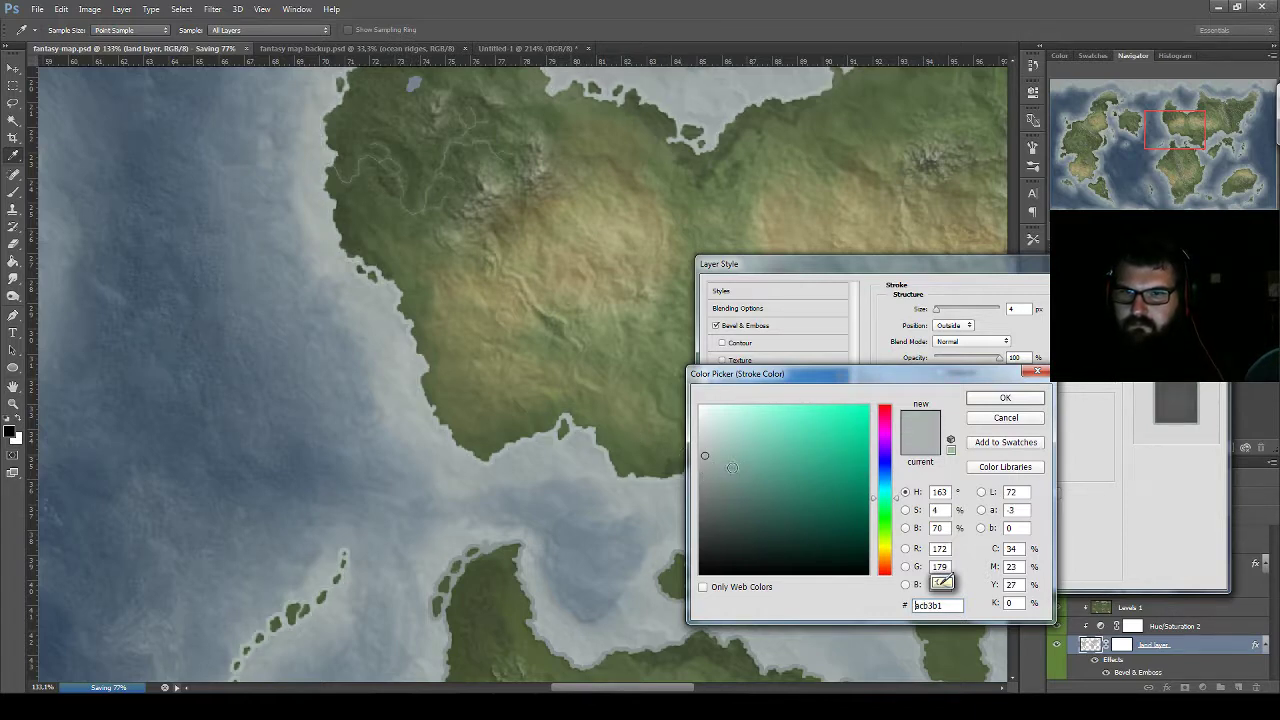
pyautogui.click(1004, 398)
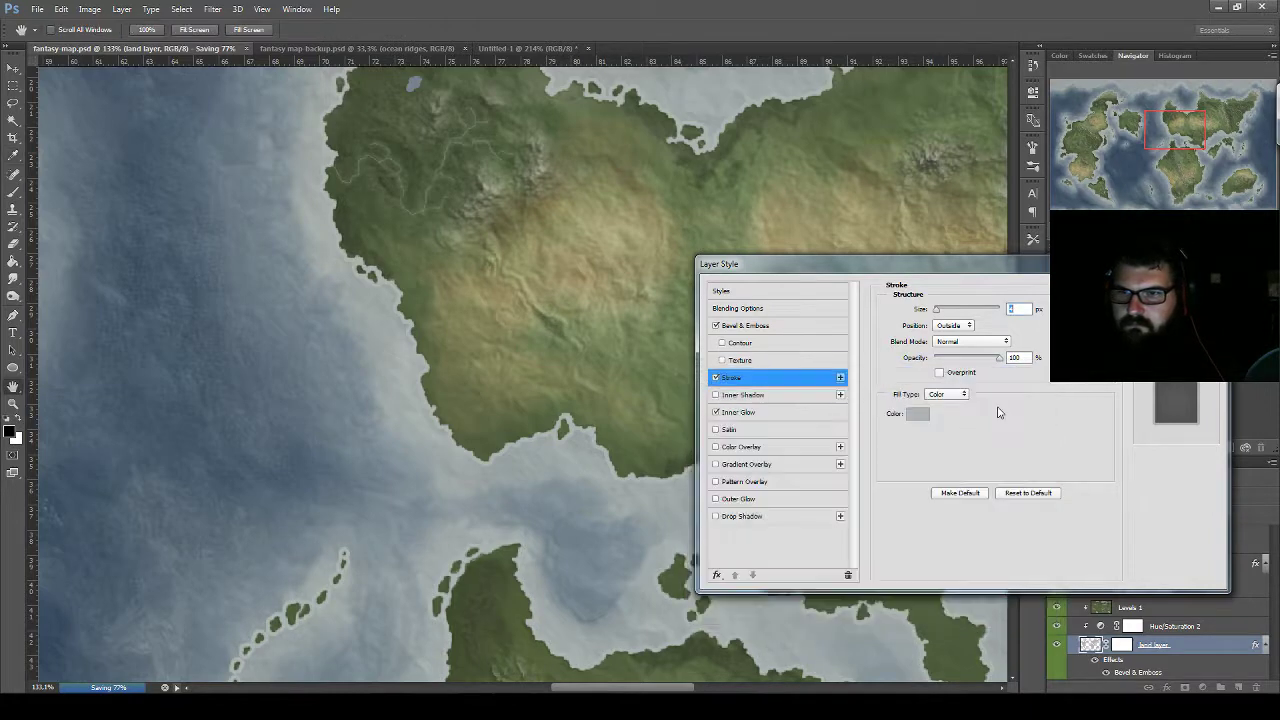
pyautogui.click(970, 341)
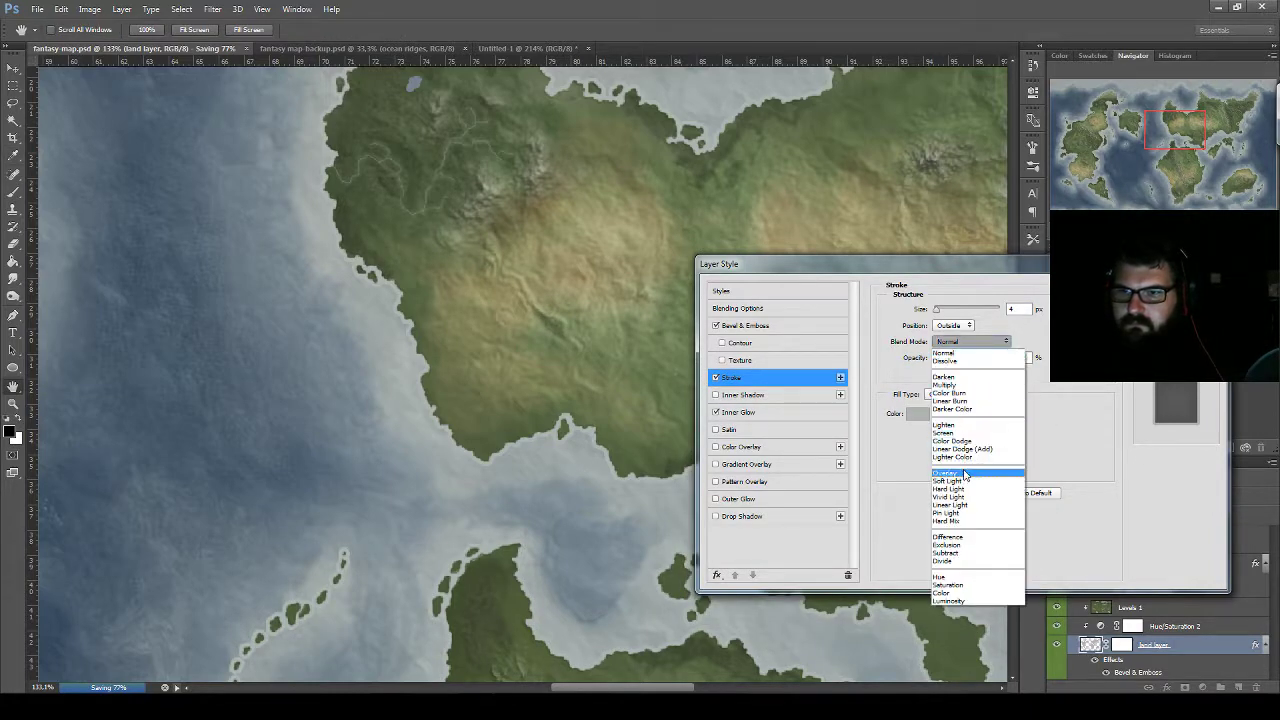
pyautogui.click(964, 474)
pyautogui.click(954, 359)
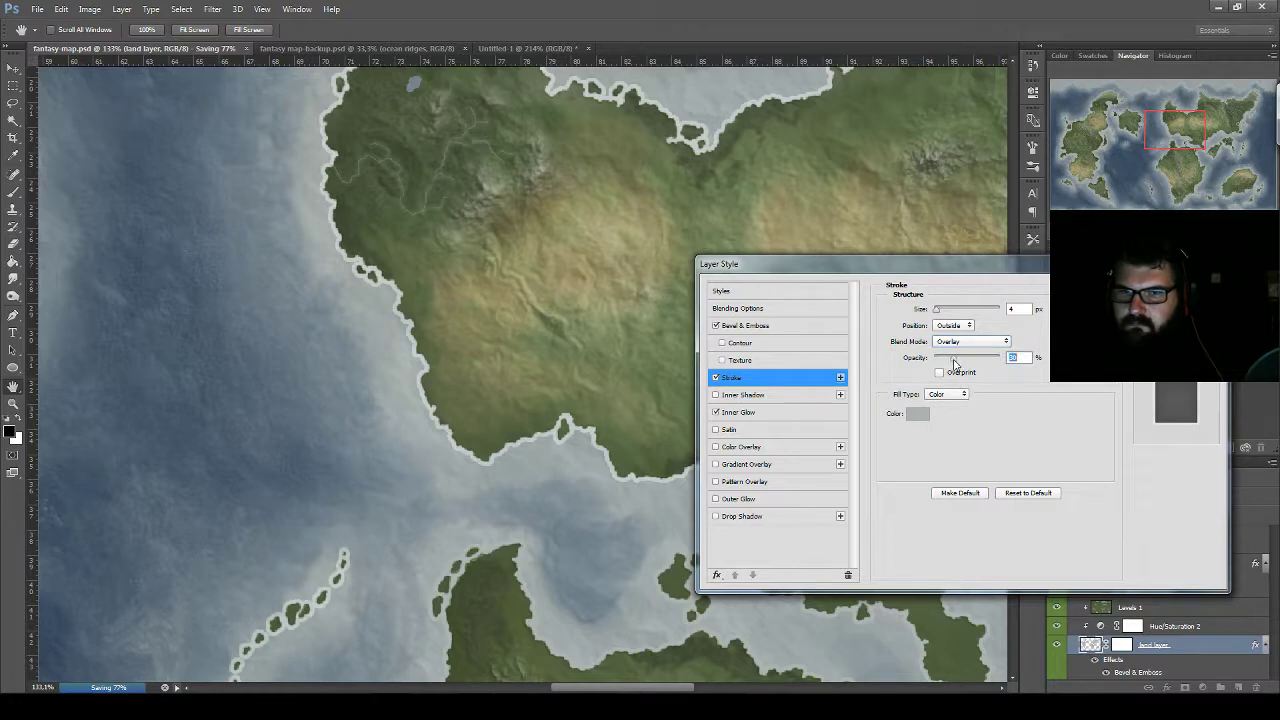
pyautogui.moveTo(954, 363); pyautogui.dragTo(942, 363)
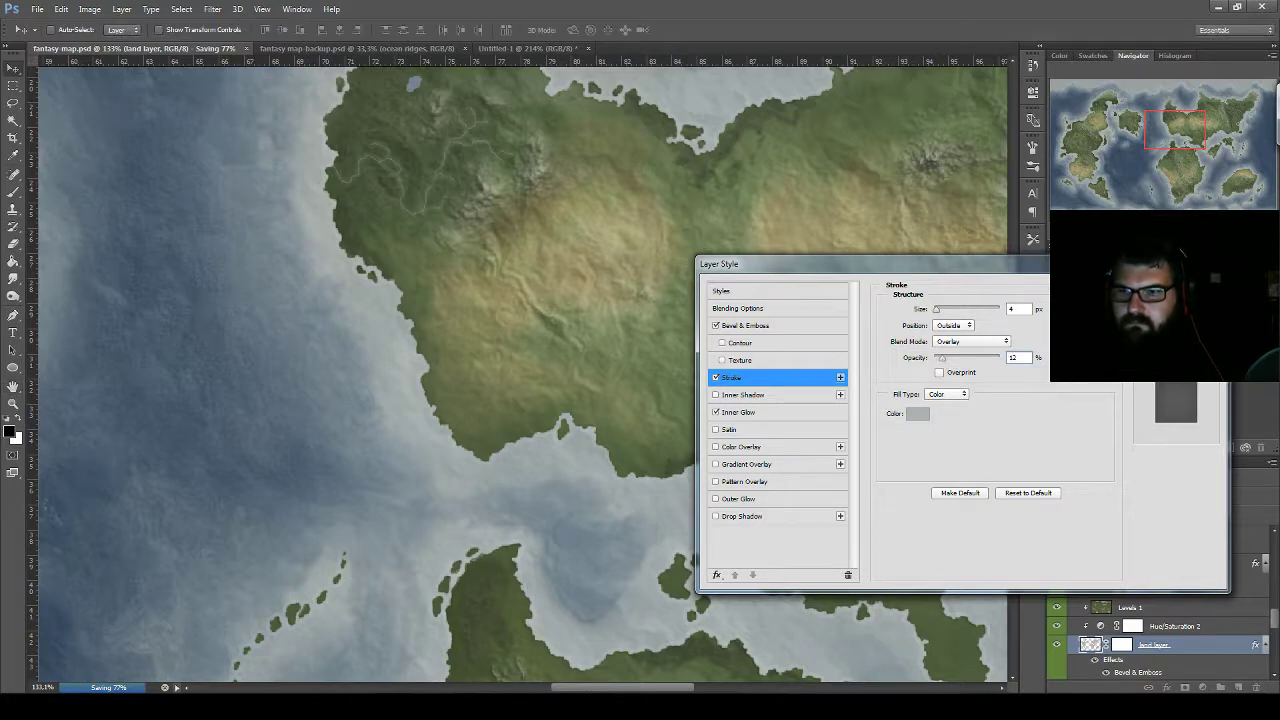
# Apply the land layer effects, zoom out to the full map, and save fantasy map.psd
pyautogui.press('Return')
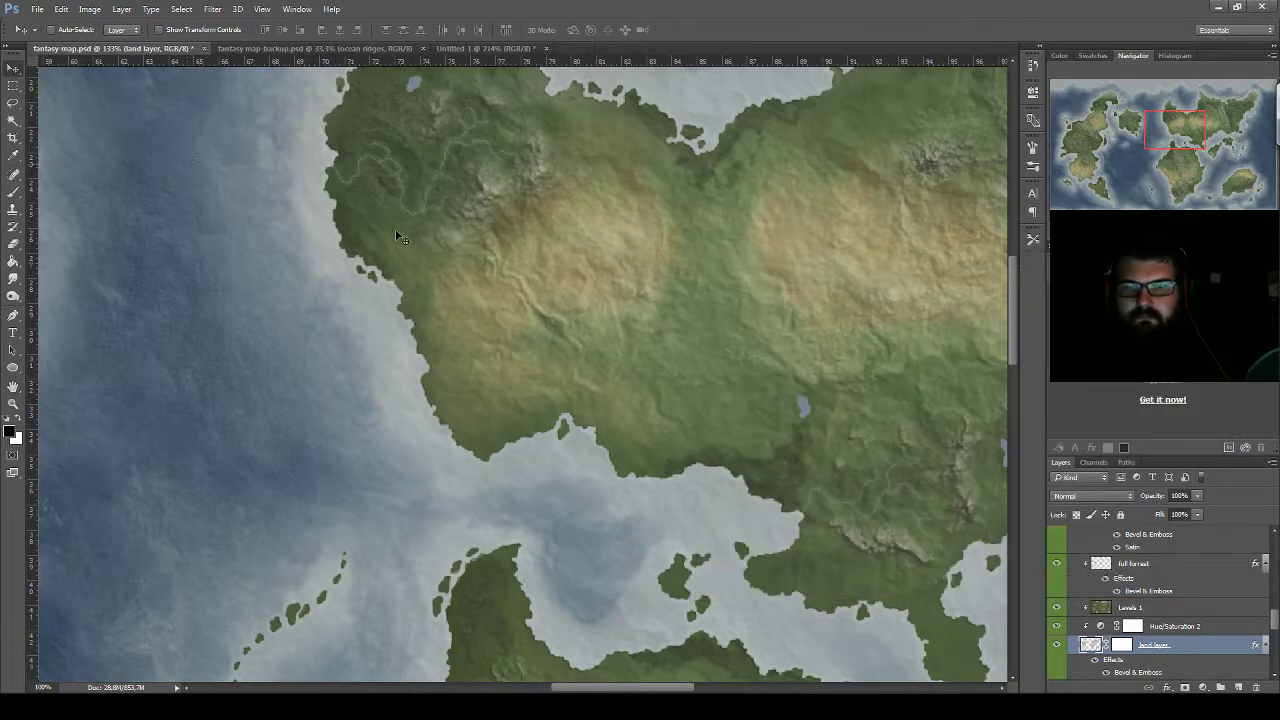
pyautogui.hotkey('ctrl', '-')
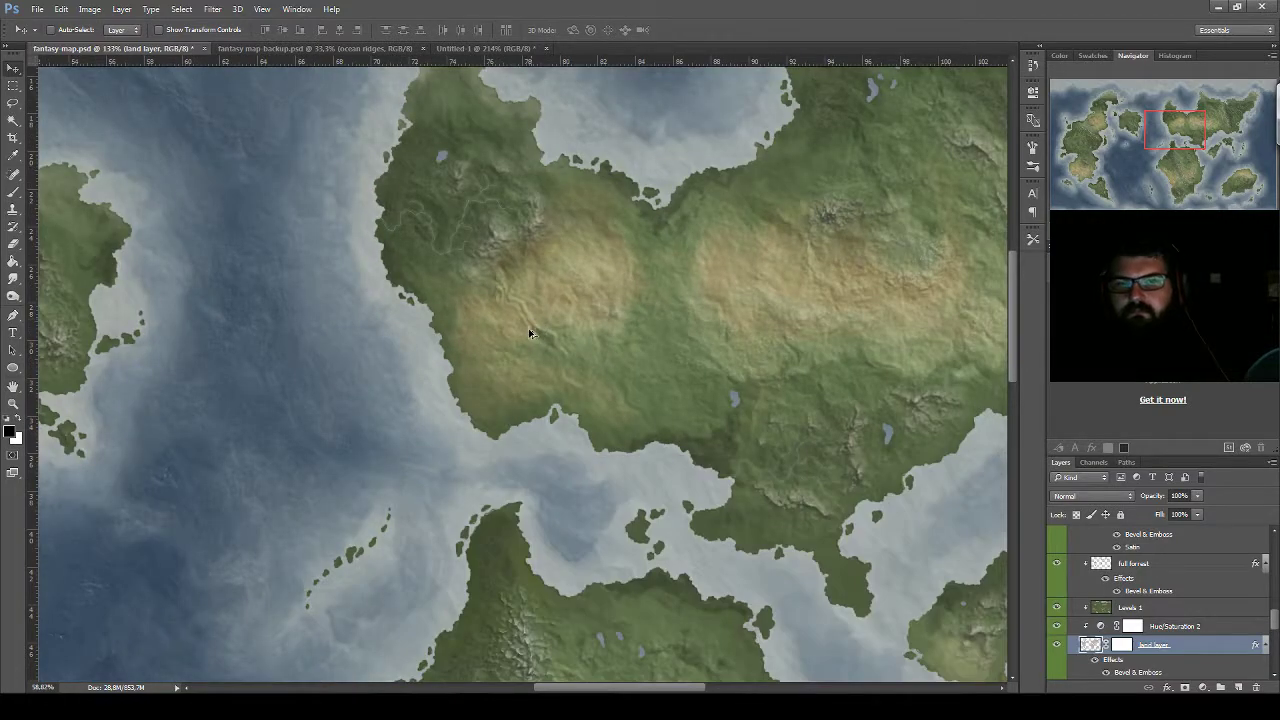
pyautogui.hotkey('ctrl', '-')
pyautogui.hotkey('ctrl', '-')
pyautogui.hotkey('ctrl', '-')
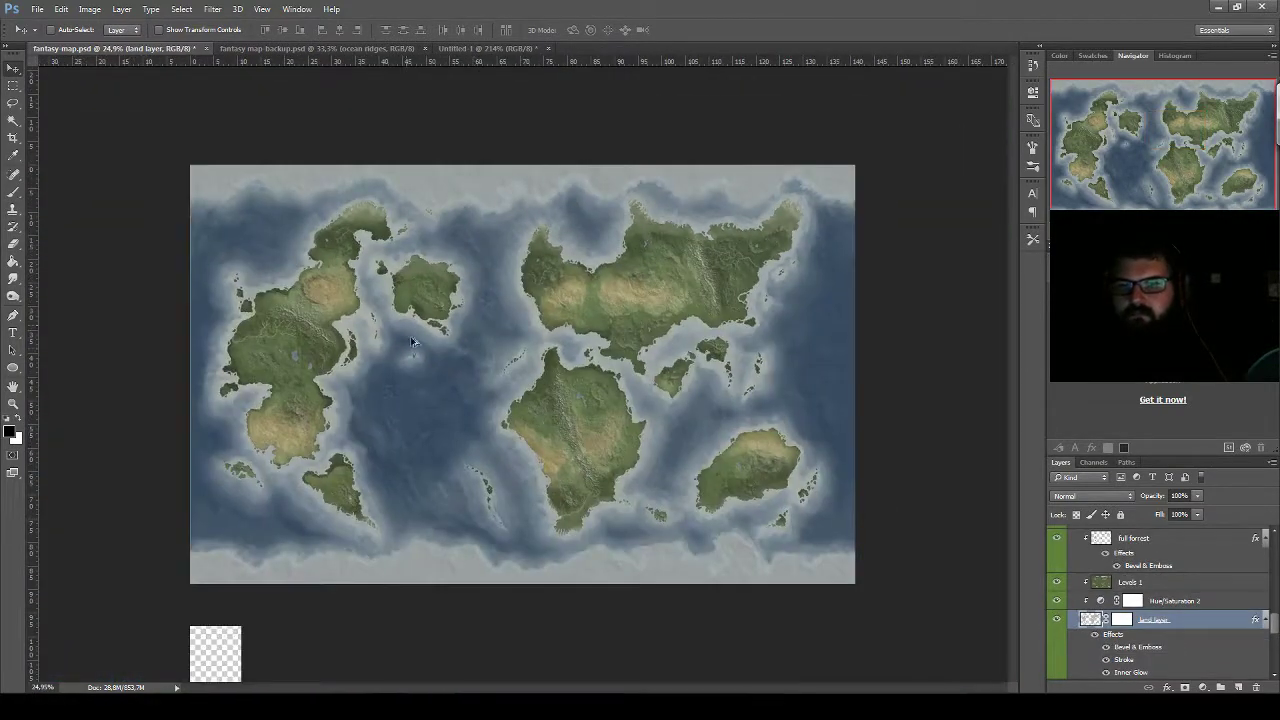
pyautogui.scroll(1, 388, 354)
pyautogui.scroll(1, 386, 358)
pyautogui.hotkey('ctrl', 's')
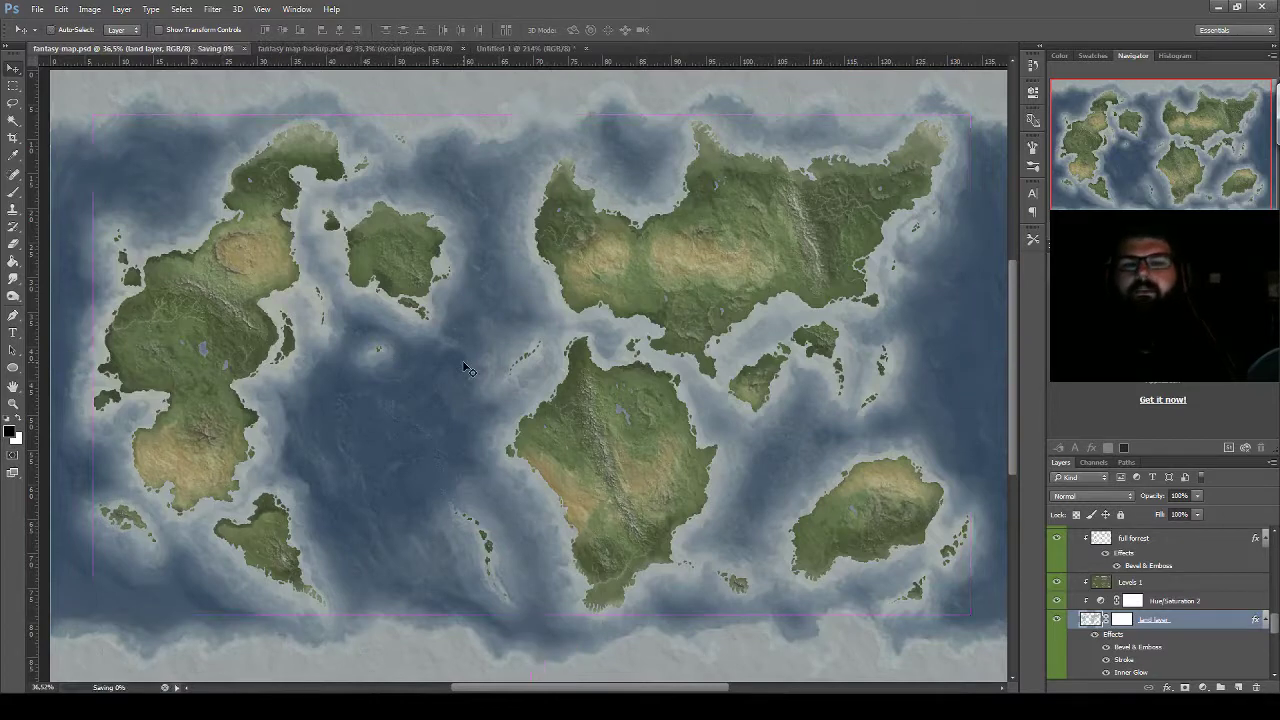